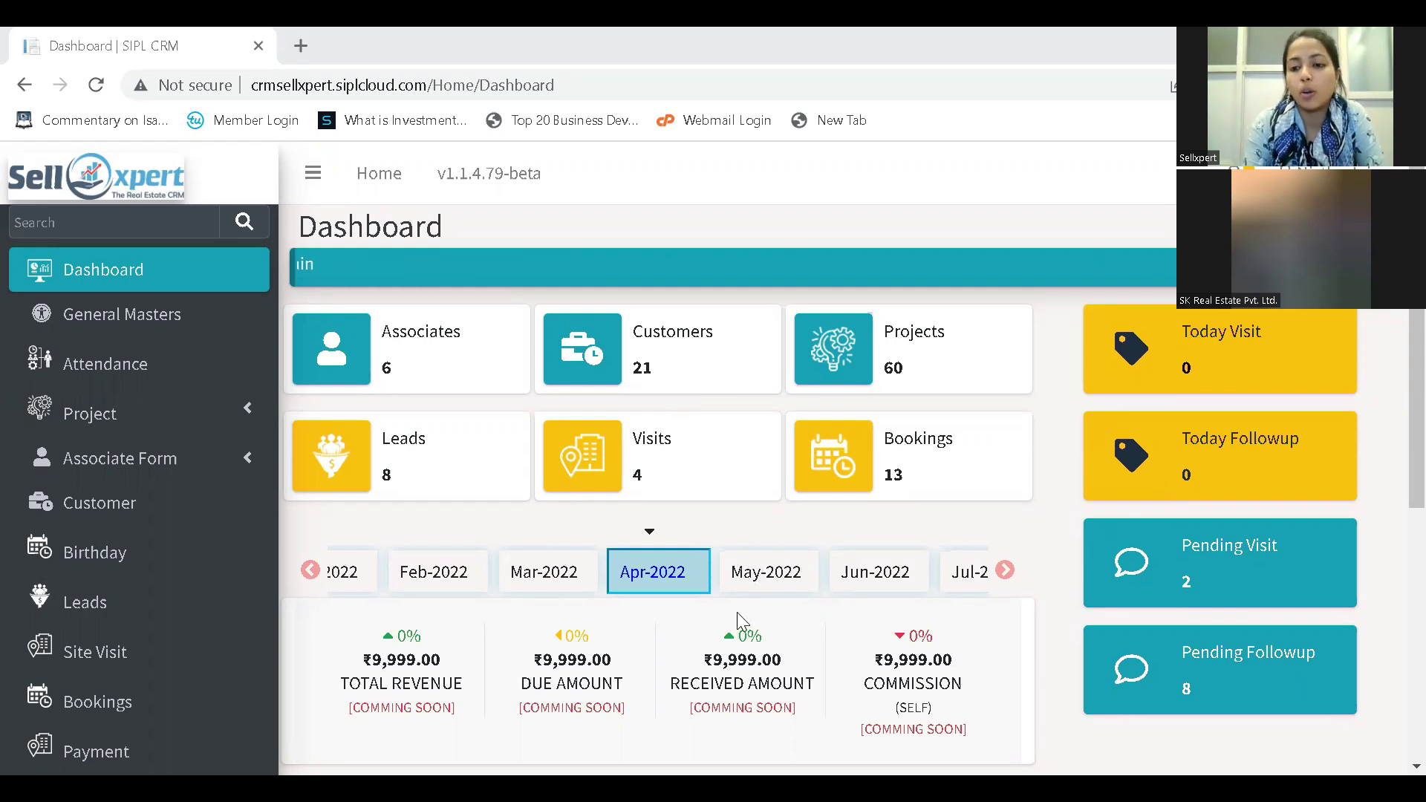
Look over the dashboard's summary counts, April 2022 figures, and the source-wise lead and month-wise lead and visit charts.
scroll(731, 612, "down", 3)
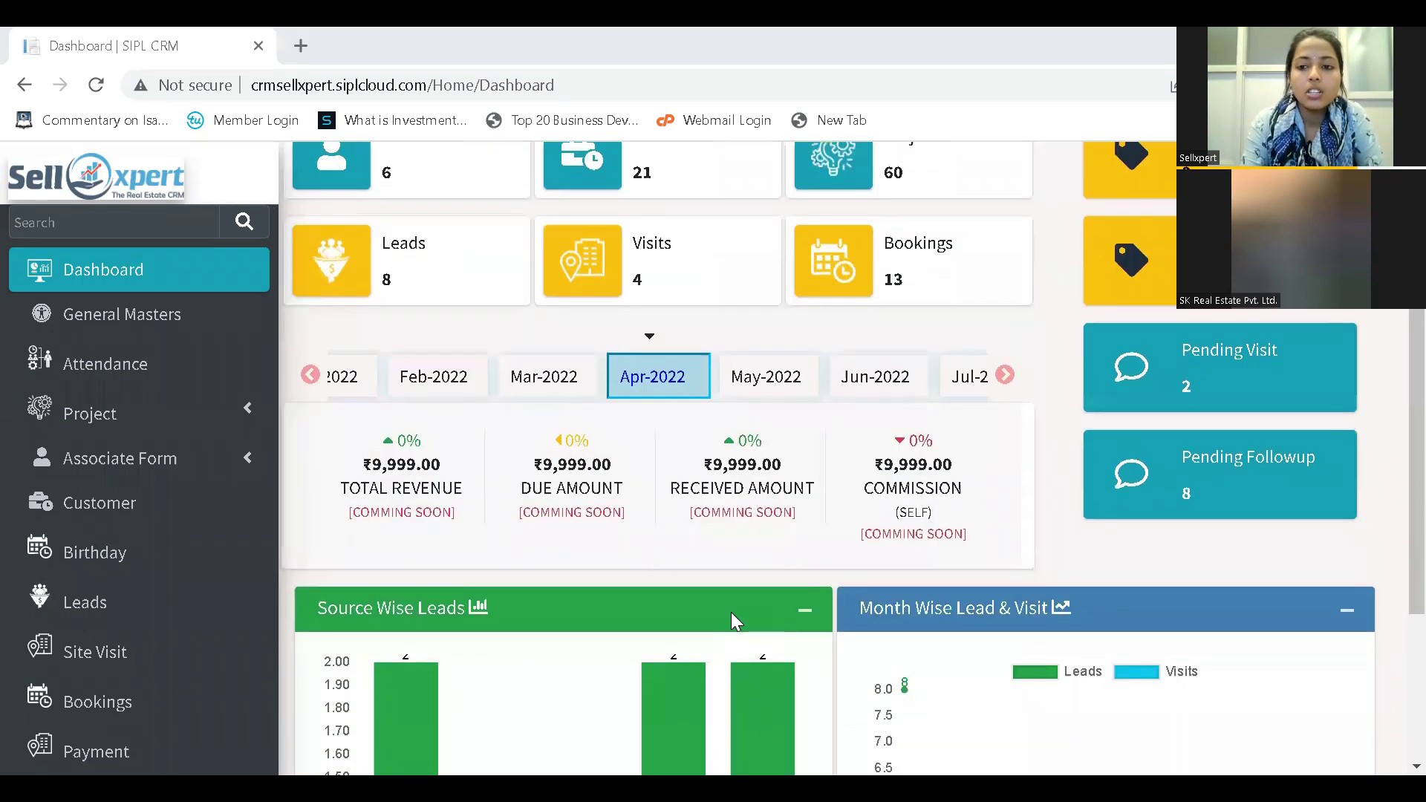
scroll(730, 612, "up", 3)
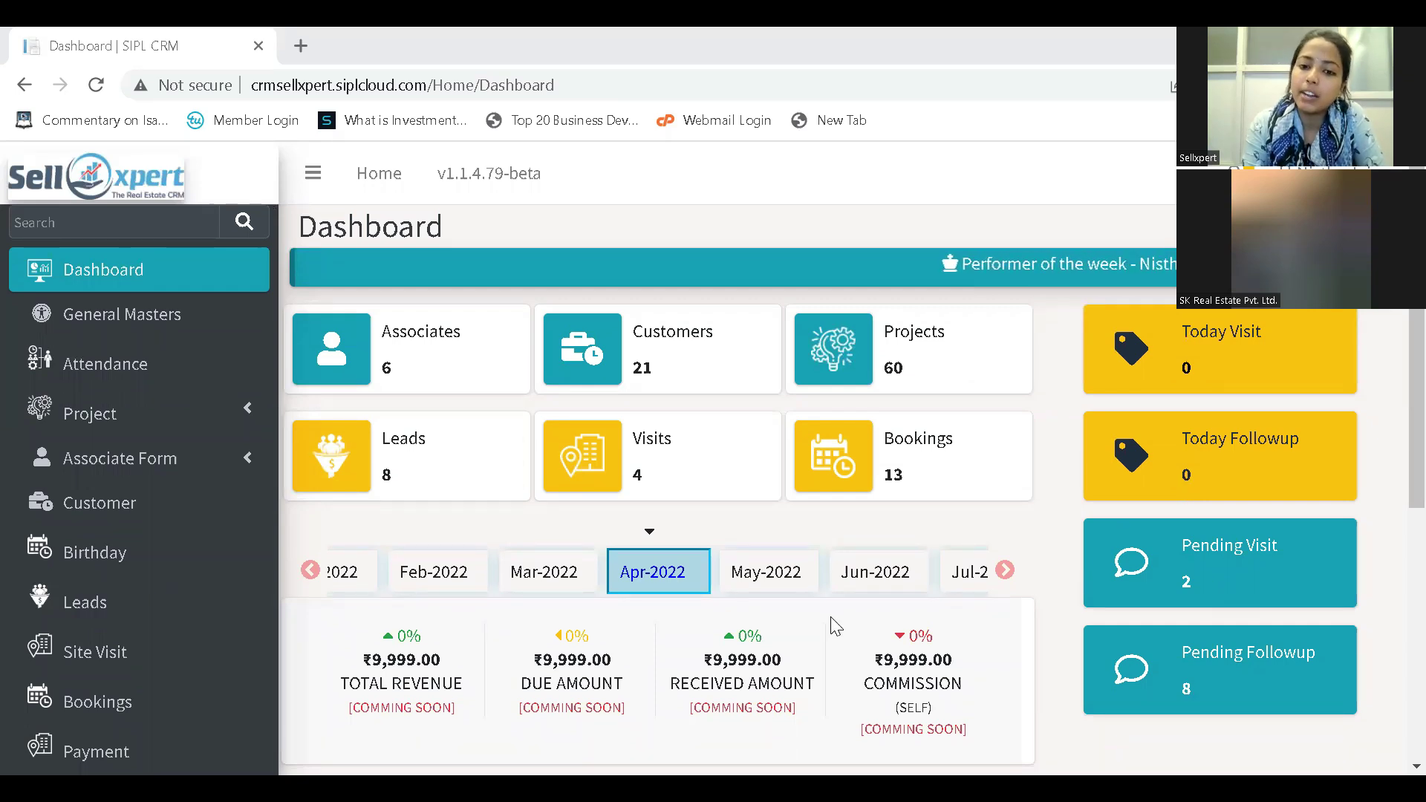
scroll(831, 624, "down", 2)
scroll(830, 617, "down", 4)
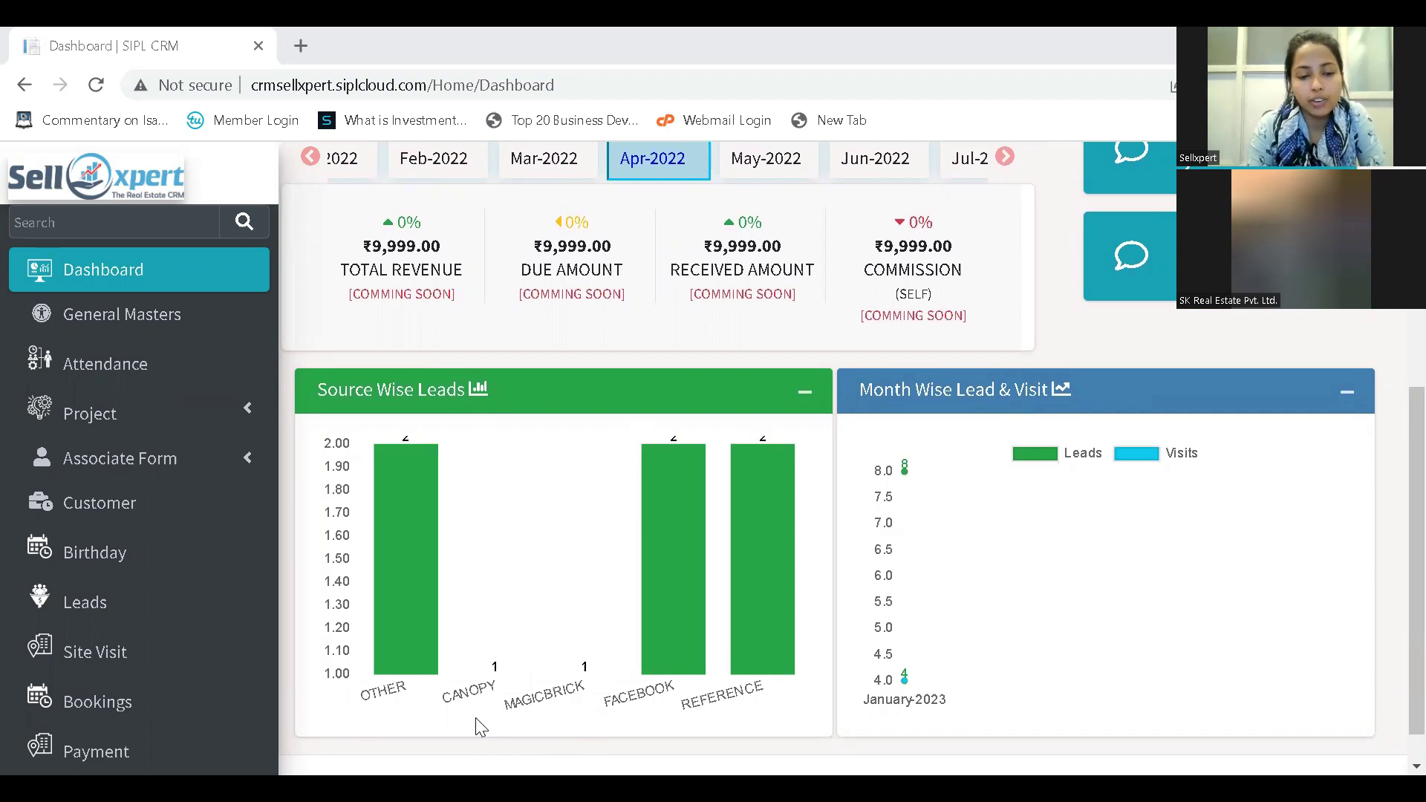
mouse_move(709, 584)
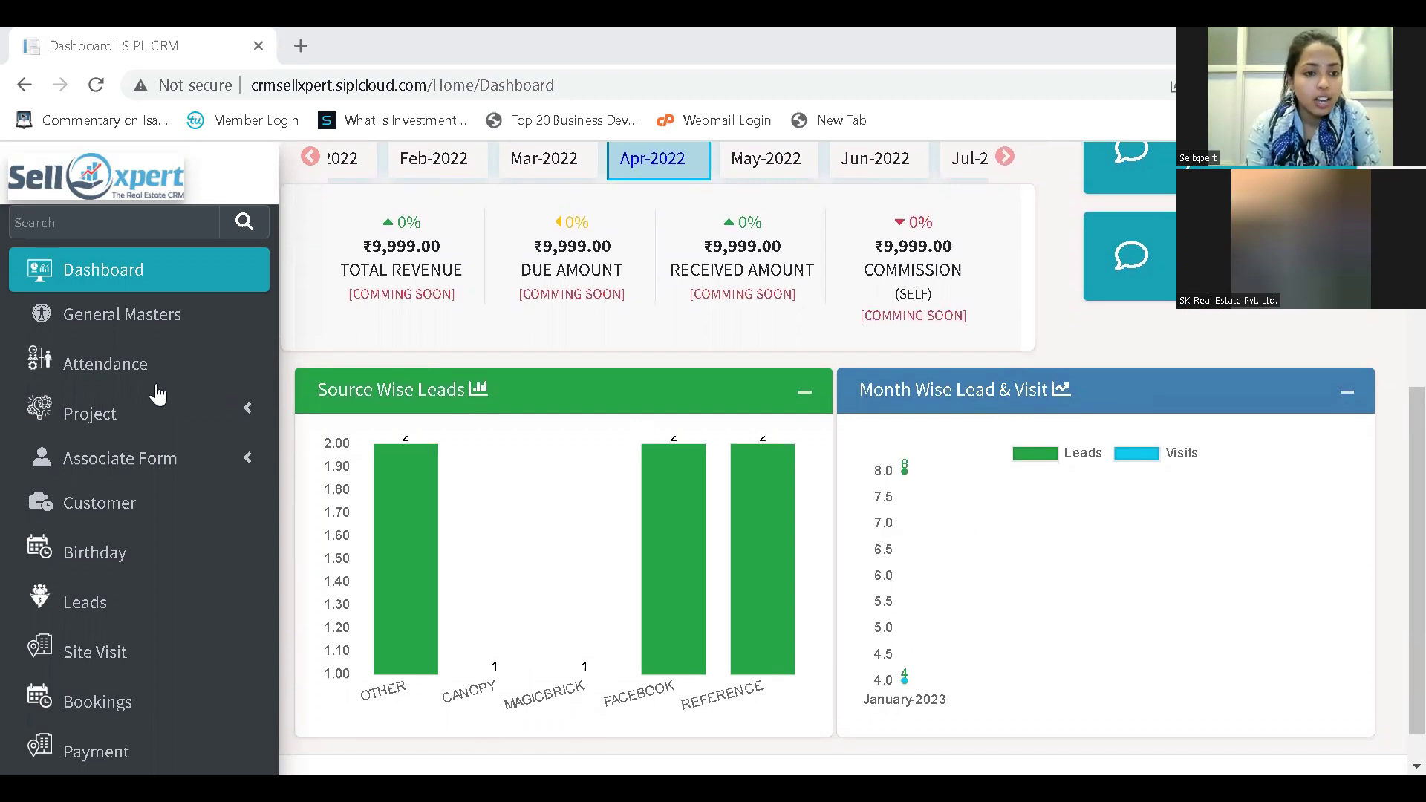
scroll(596, 406, "up", 4)
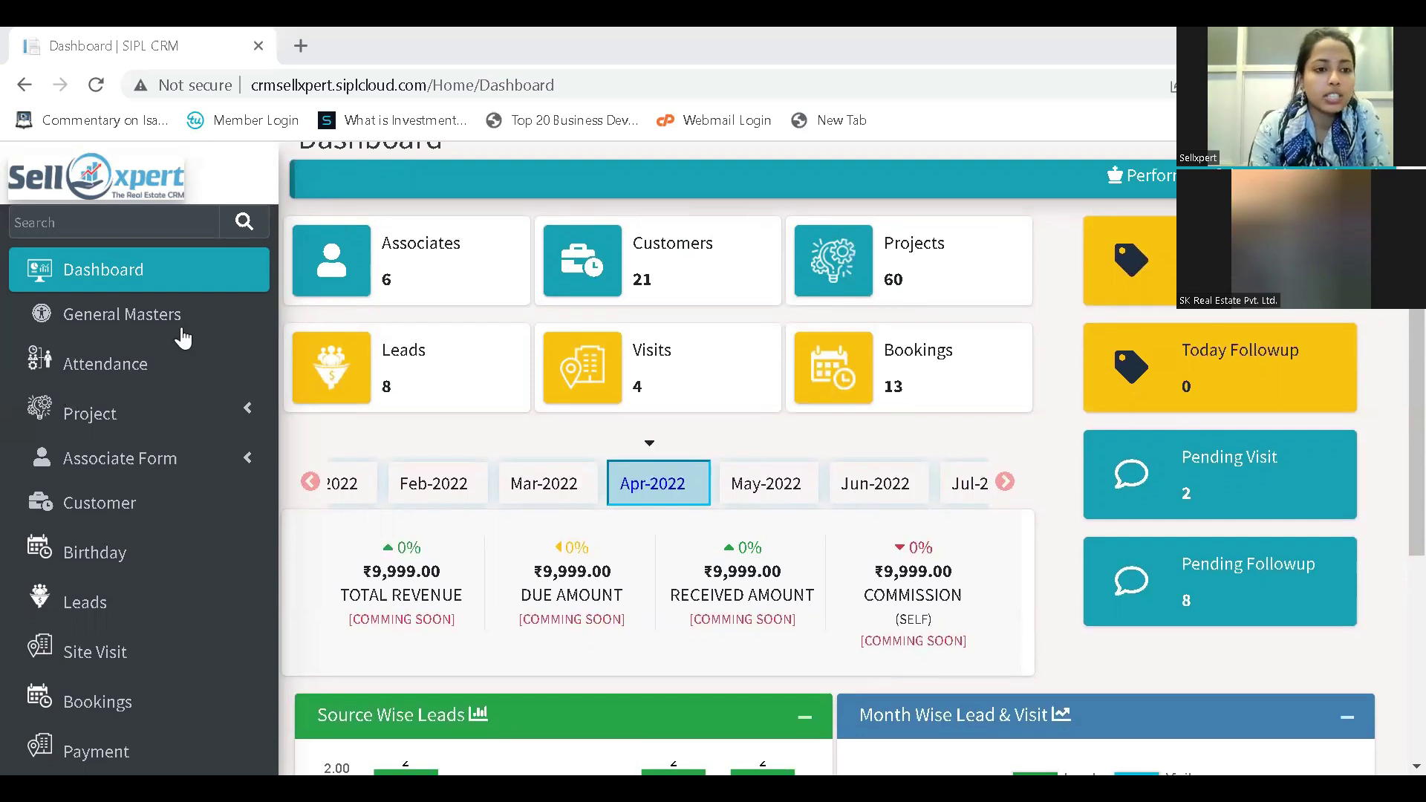
Open General Masters and look through the Designation and User Type masters.
left_click(182, 336)
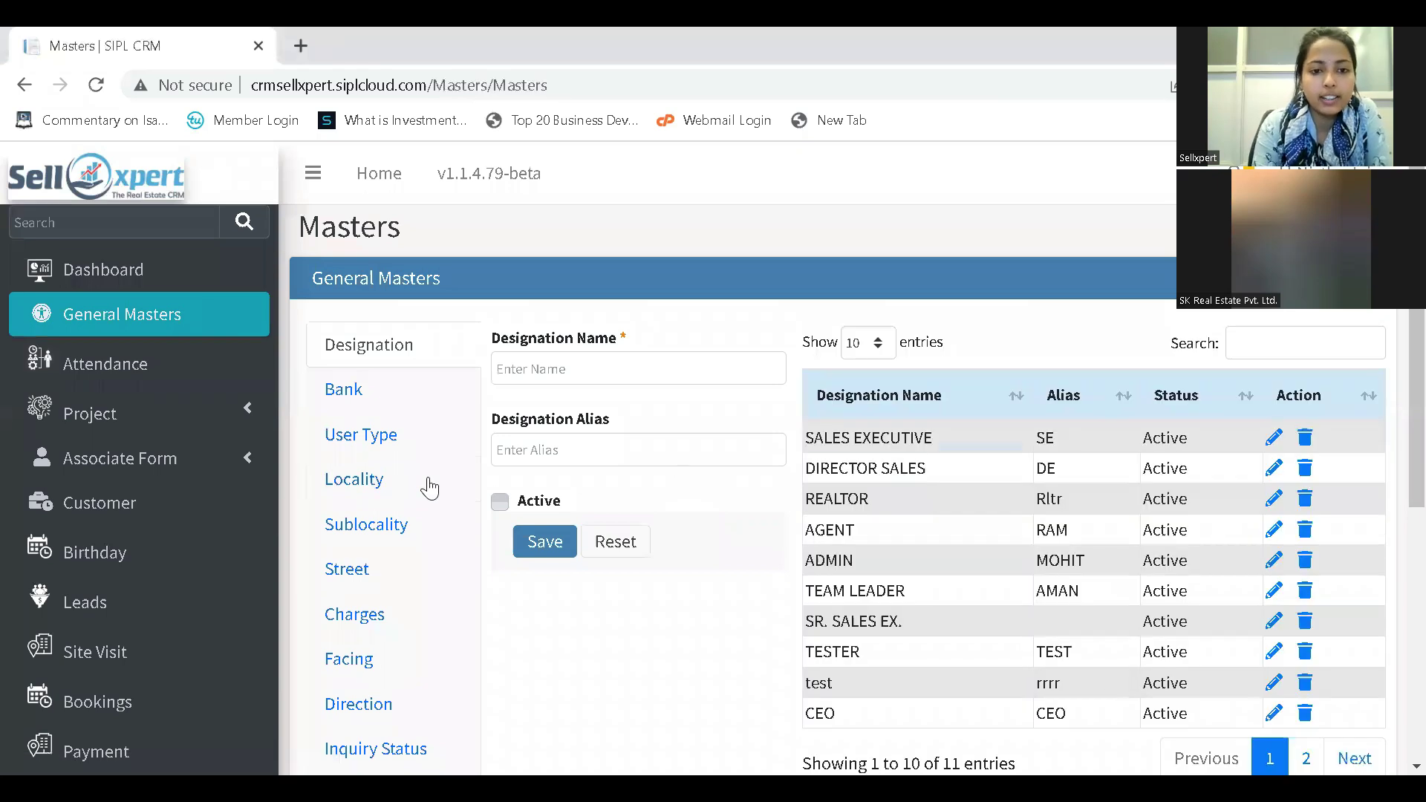
scroll(719, 580, "down", 1)
scroll(719, 580, "up", 1)
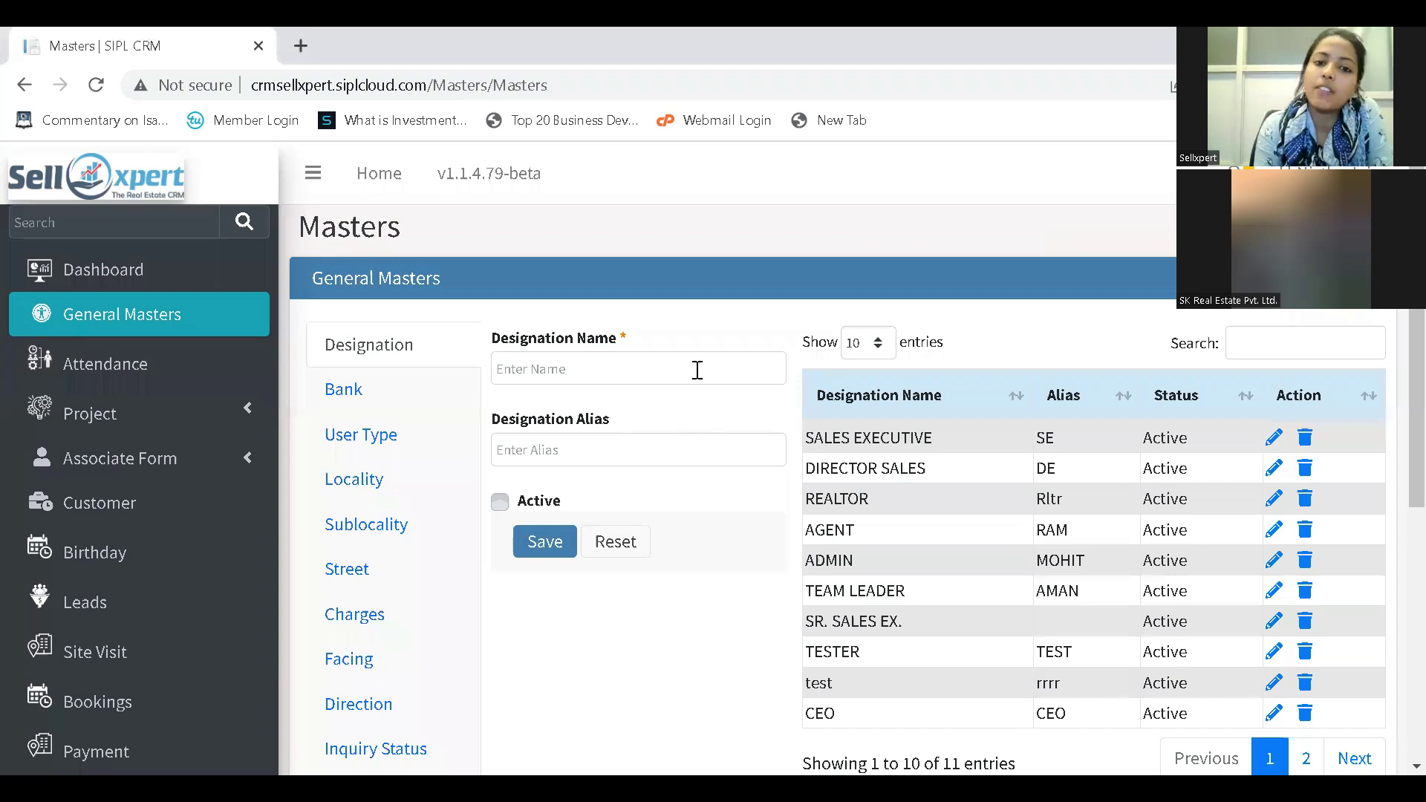
left_click(383, 427)
scroll(461, 560, "down", 1)
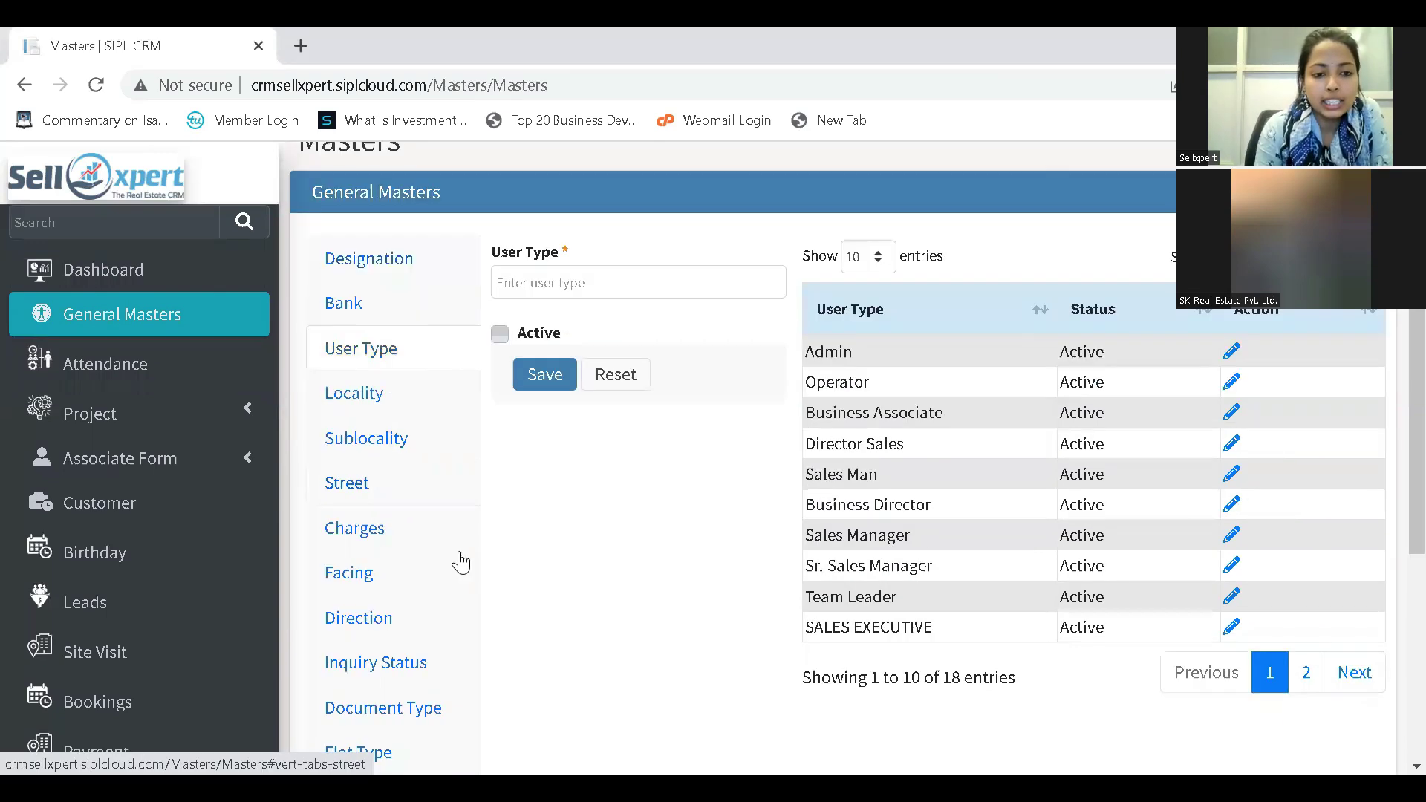
scroll(431, 384, "up", 1)
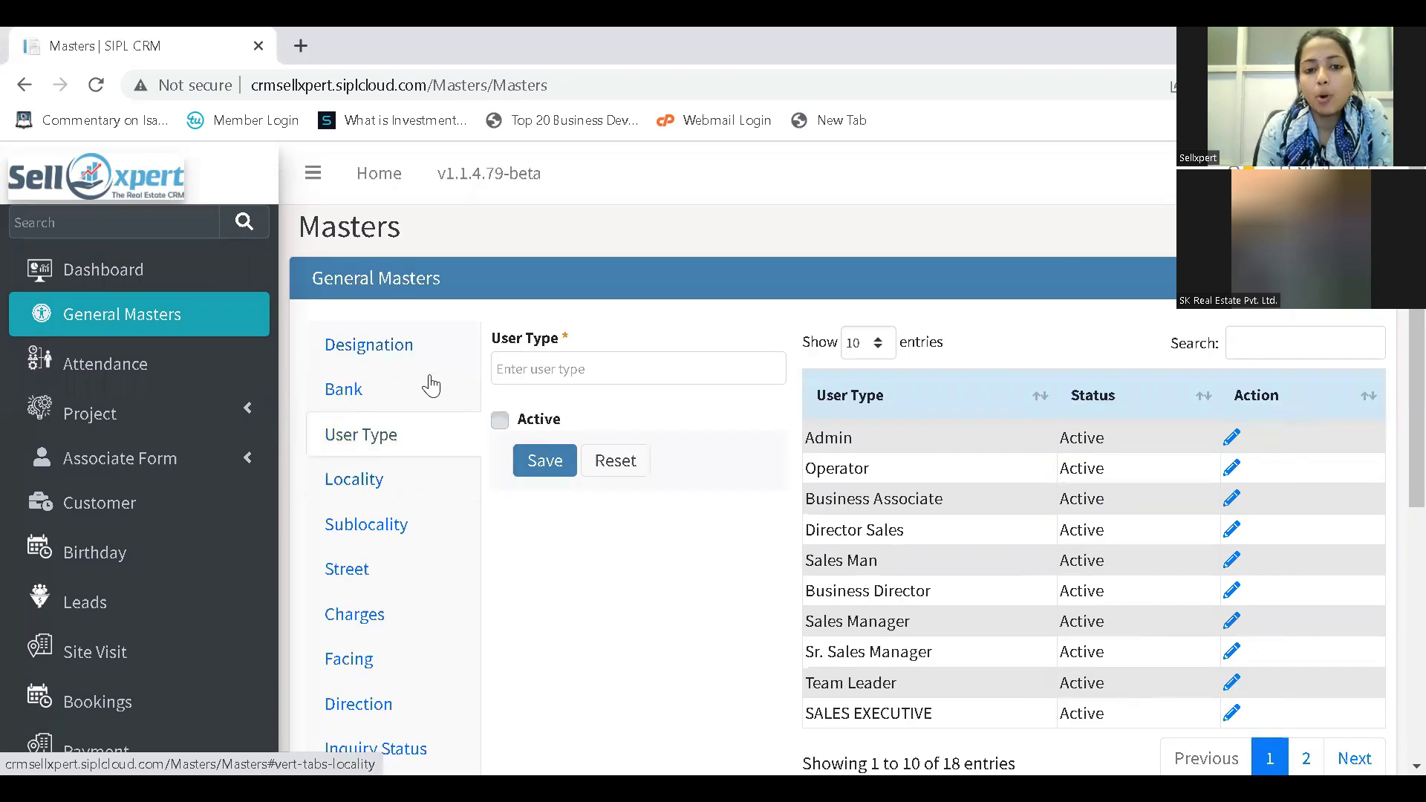
View the Bank master, then review the User Type and Designation masters again.
left_click(381, 401)
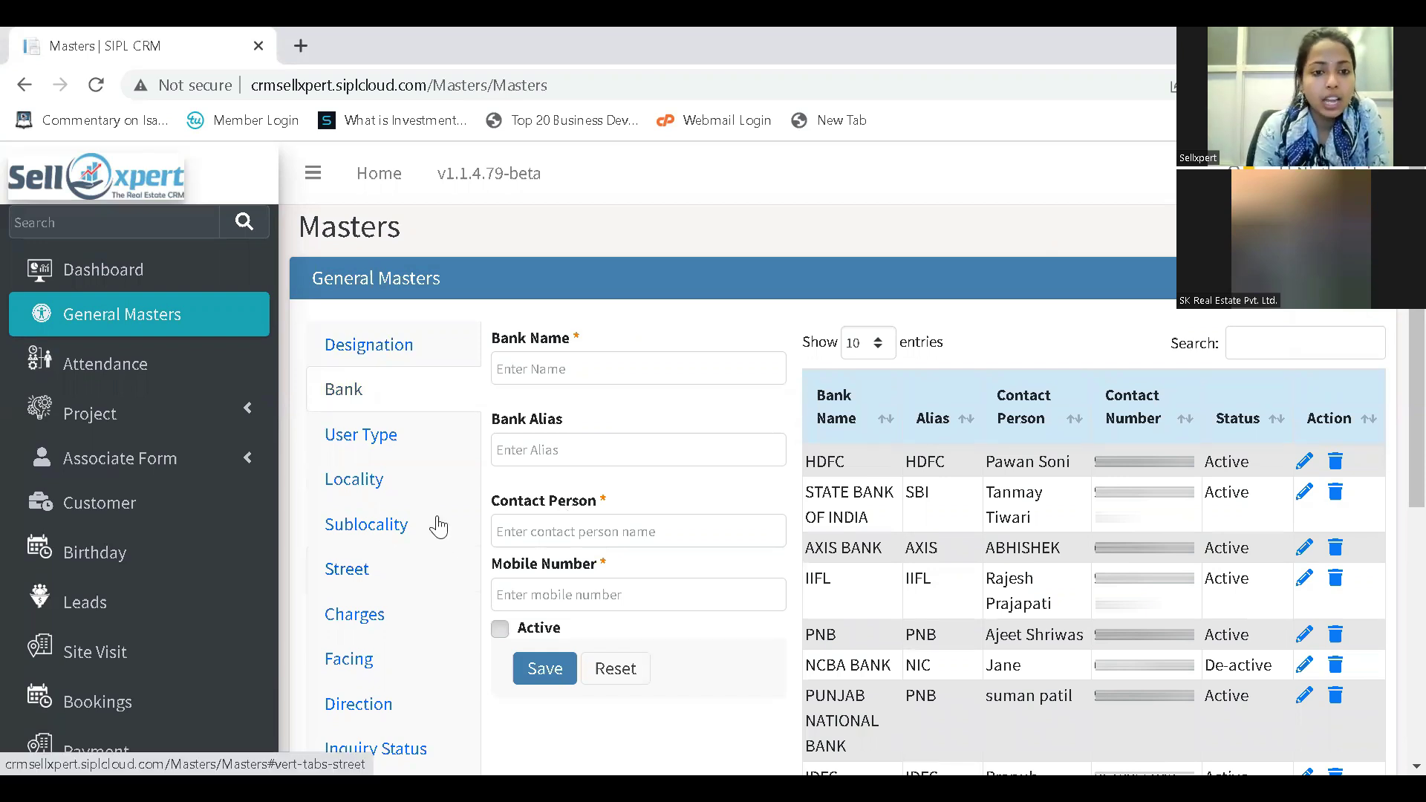
left_click(383, 440)
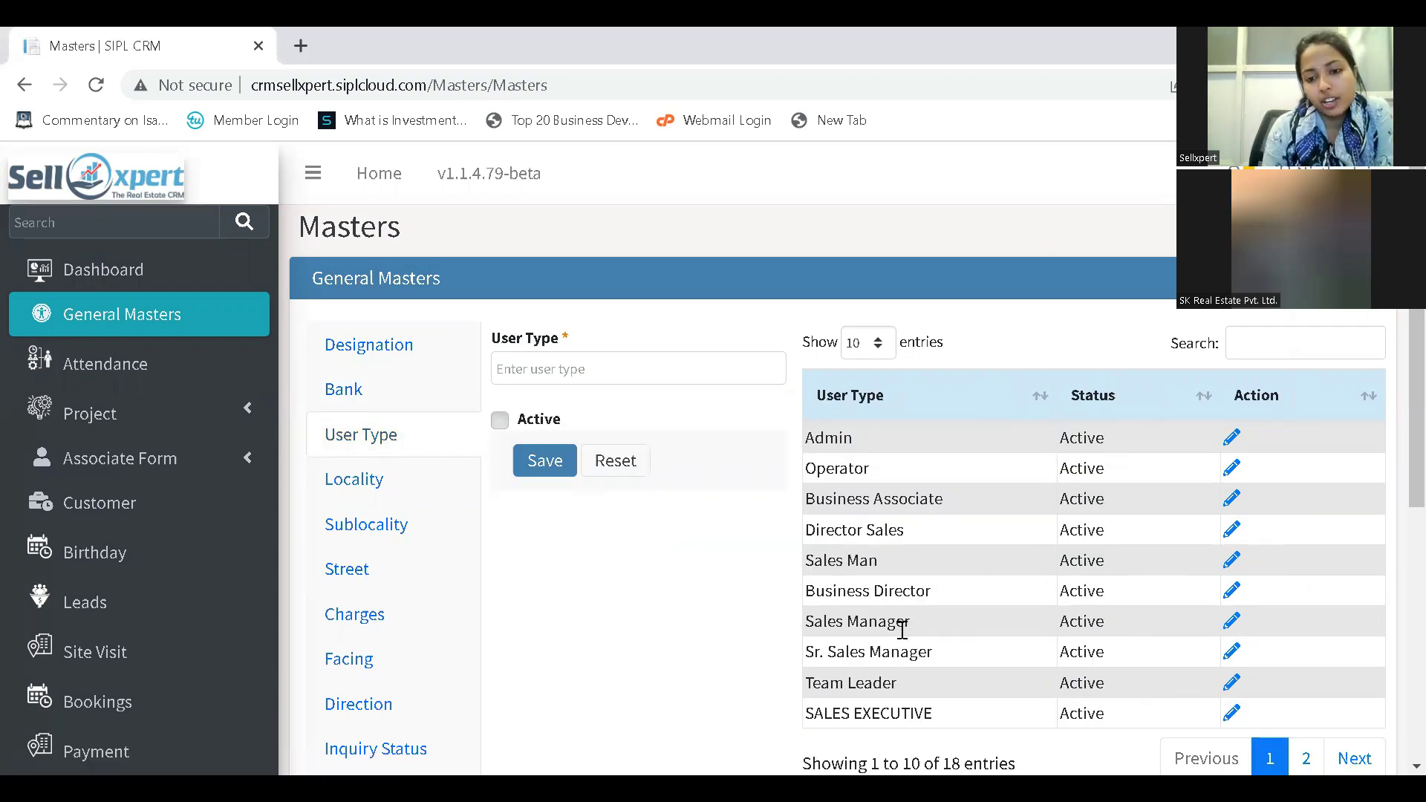
scroll(901, 630, "down", 1)
scroll(902, 630, "up", 1)
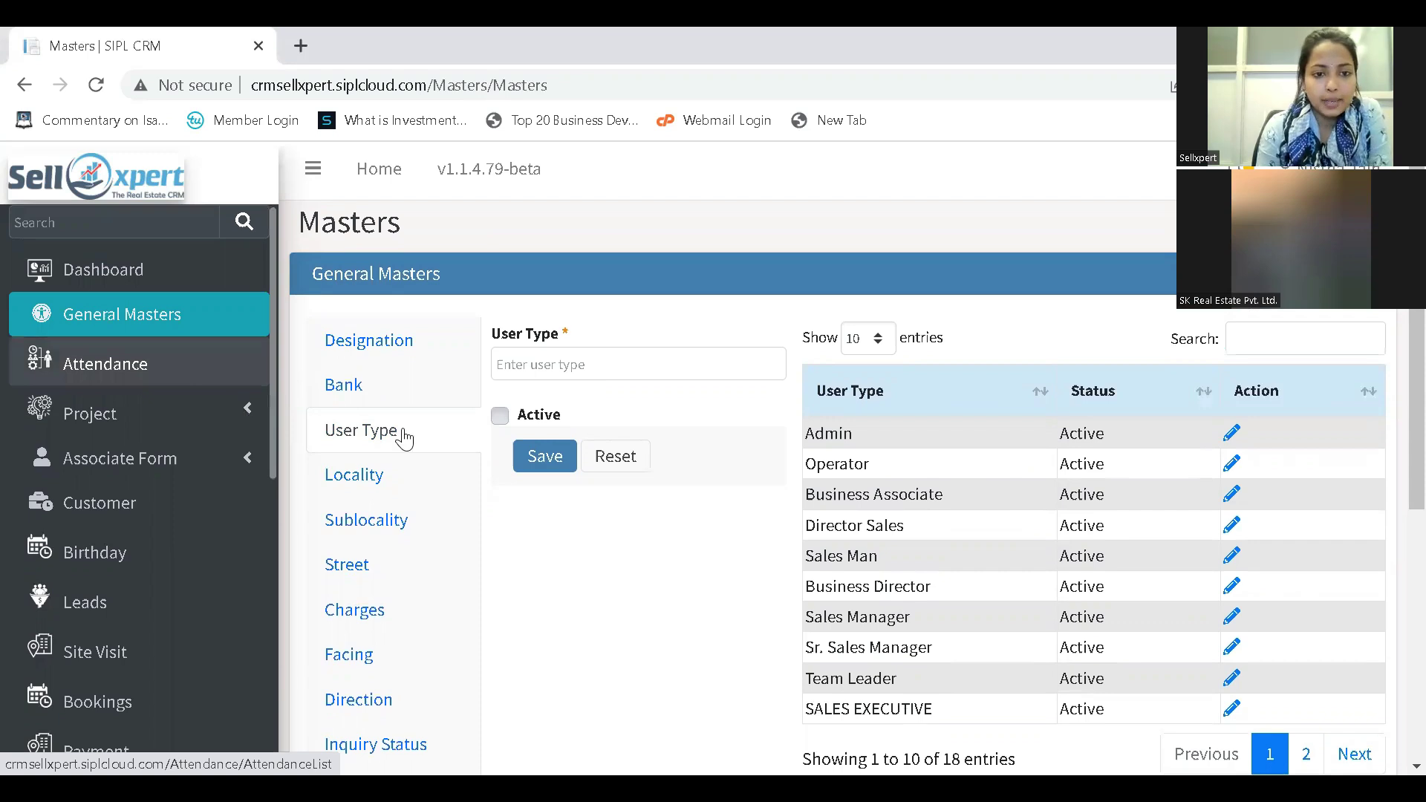
left_click(384, 341)
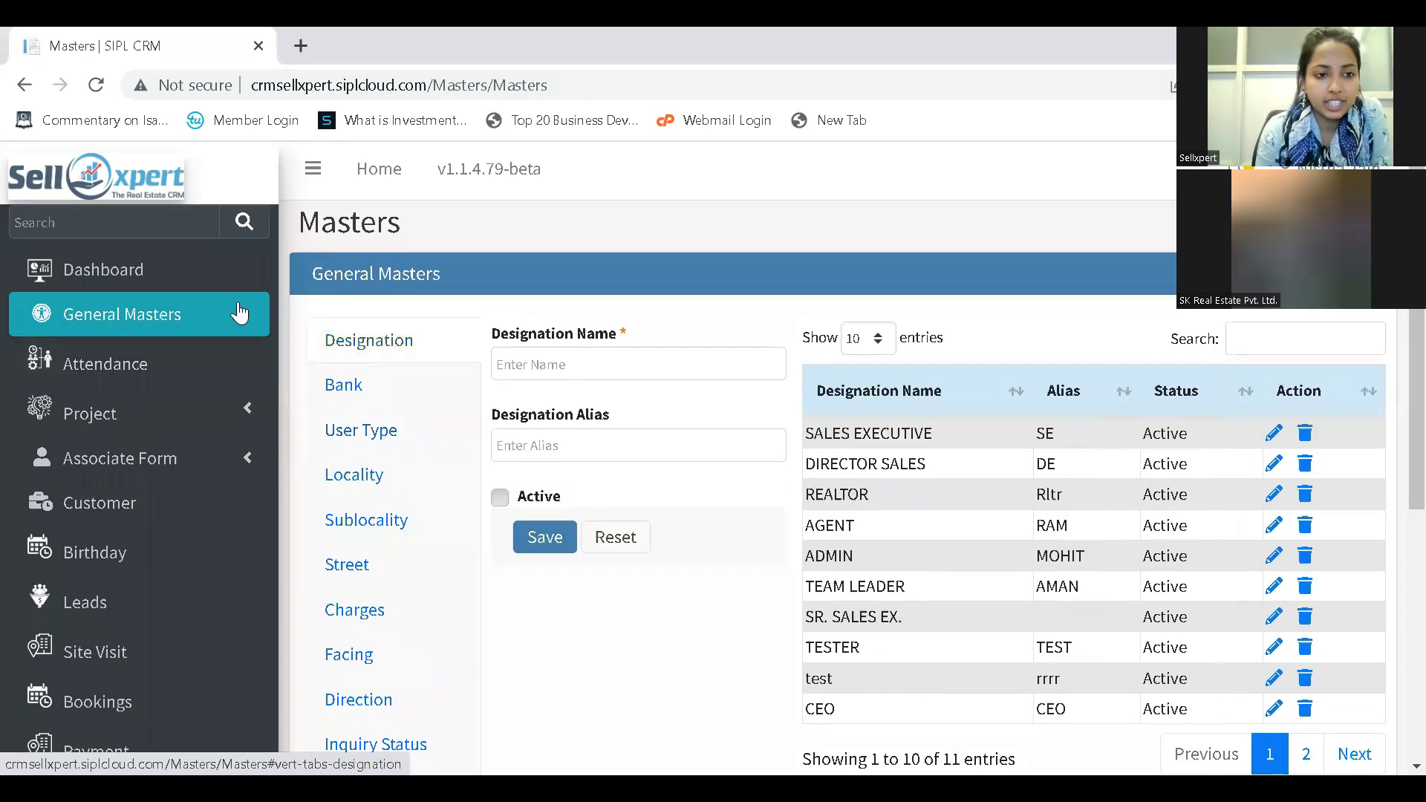
Expand the Project section, look through its lists and open the Project List.
scroll(60, 453, "down", 1)
left_click(232, 381)
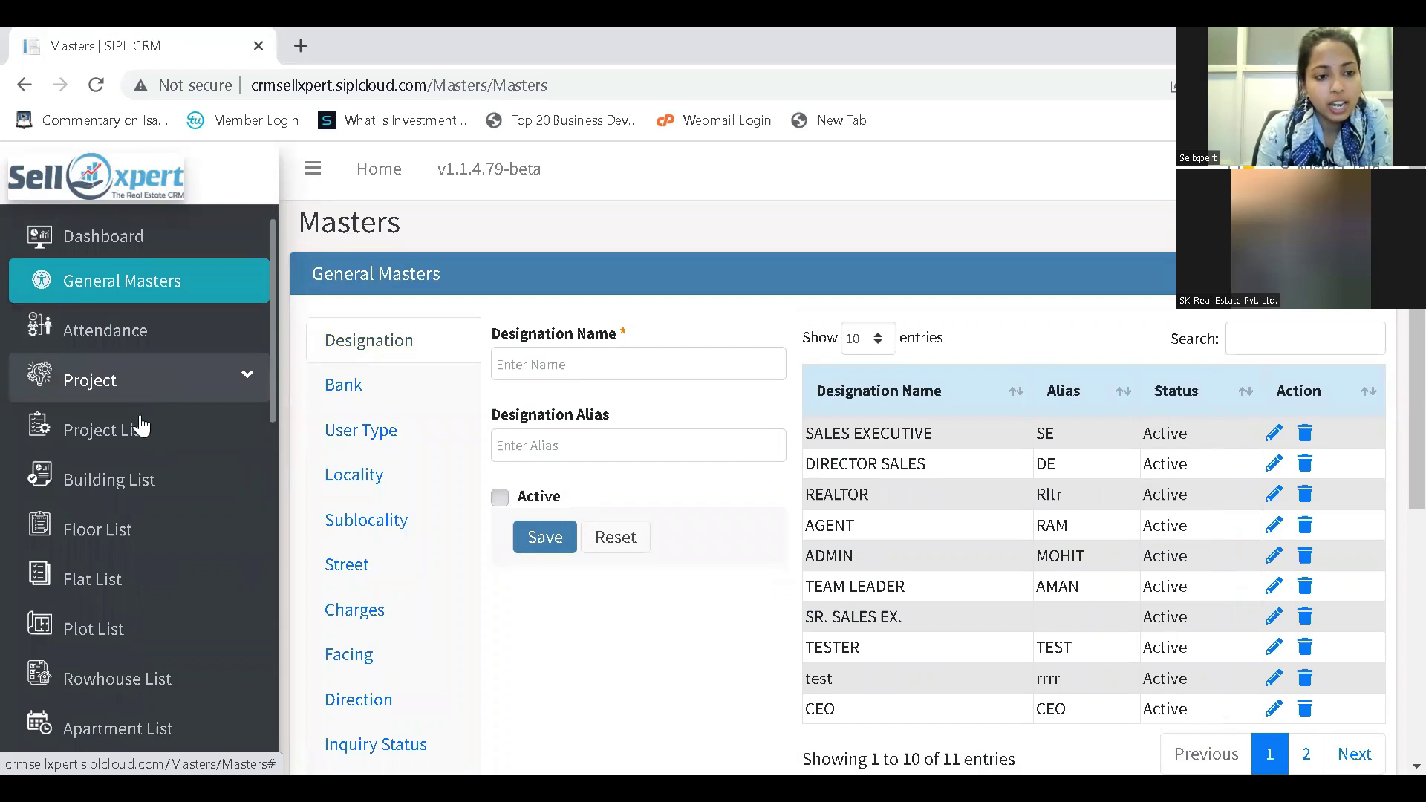
scroll(145, 585, "down", 3)
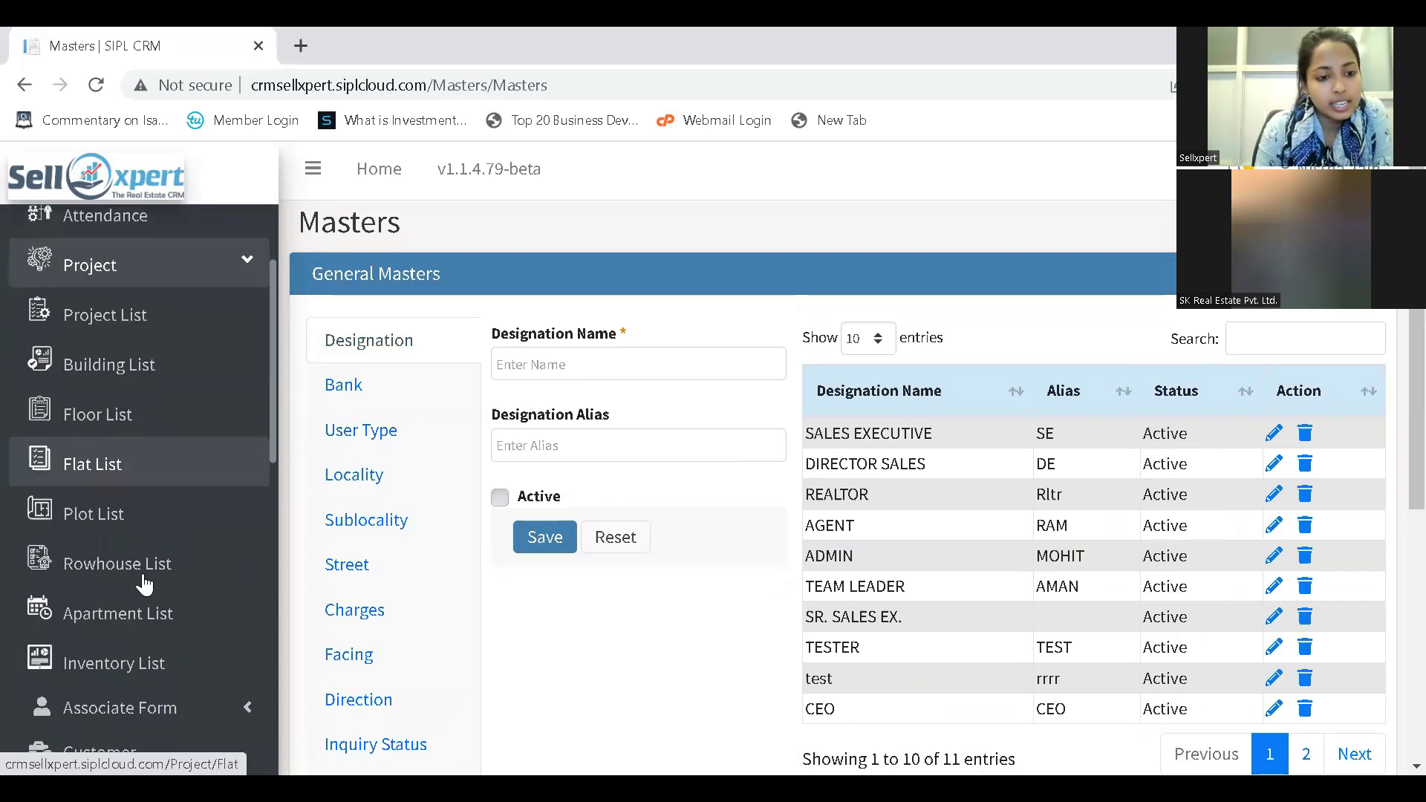
scroll(147, 575, "down", 2)
scroll(152, 578, "up", 2)
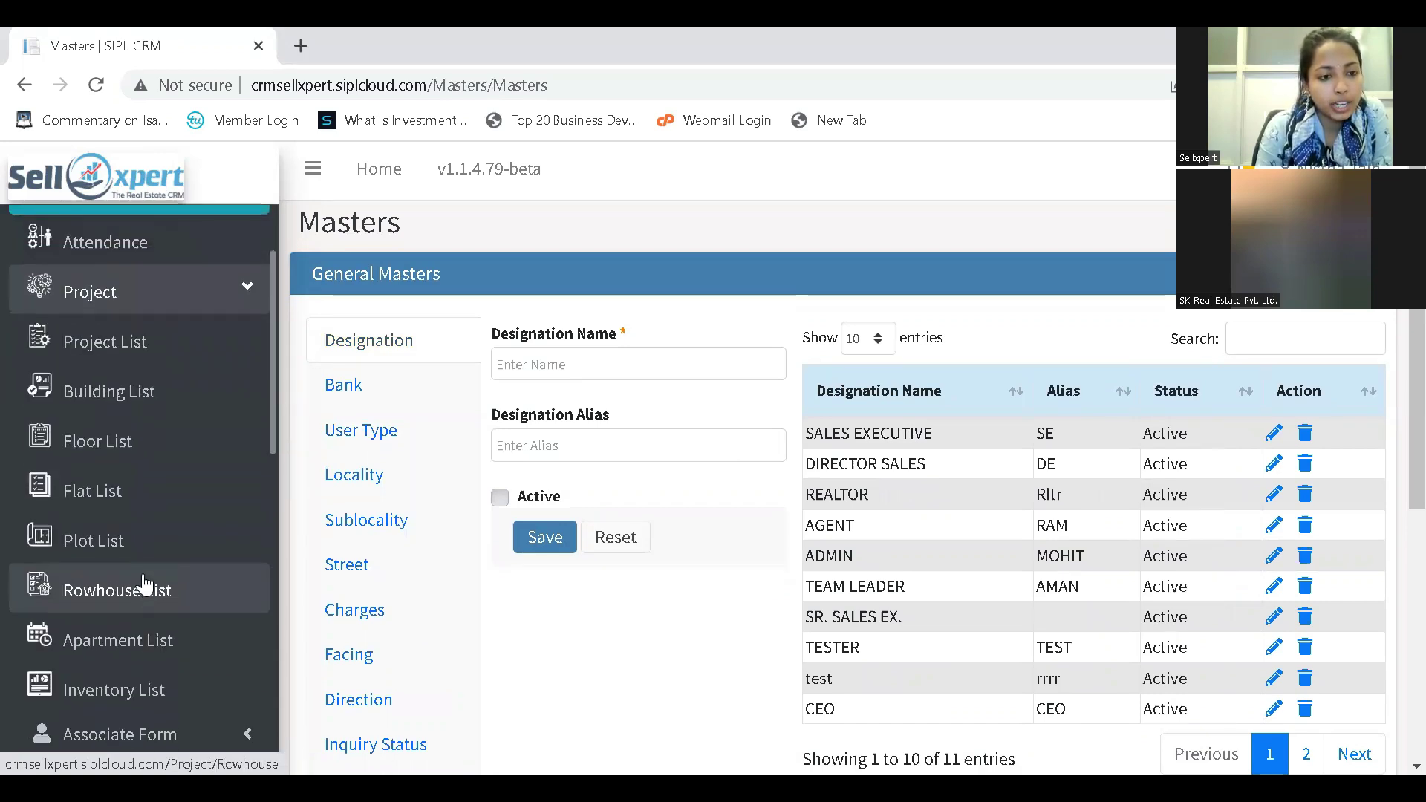
left_click(147, 343)
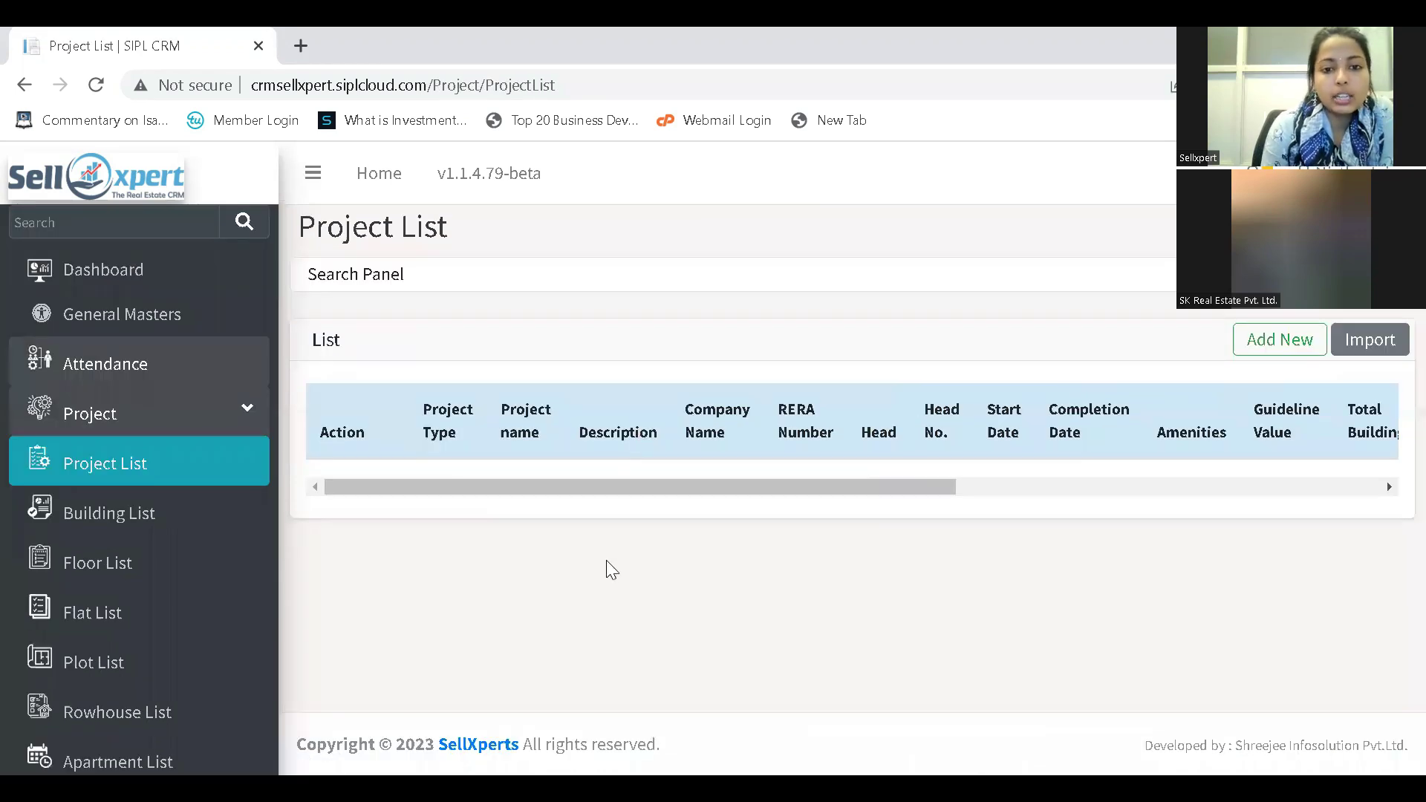
Review the project list and open the orion pvt ltd plot project for editing.
scroll(594, 561, "down", 3)
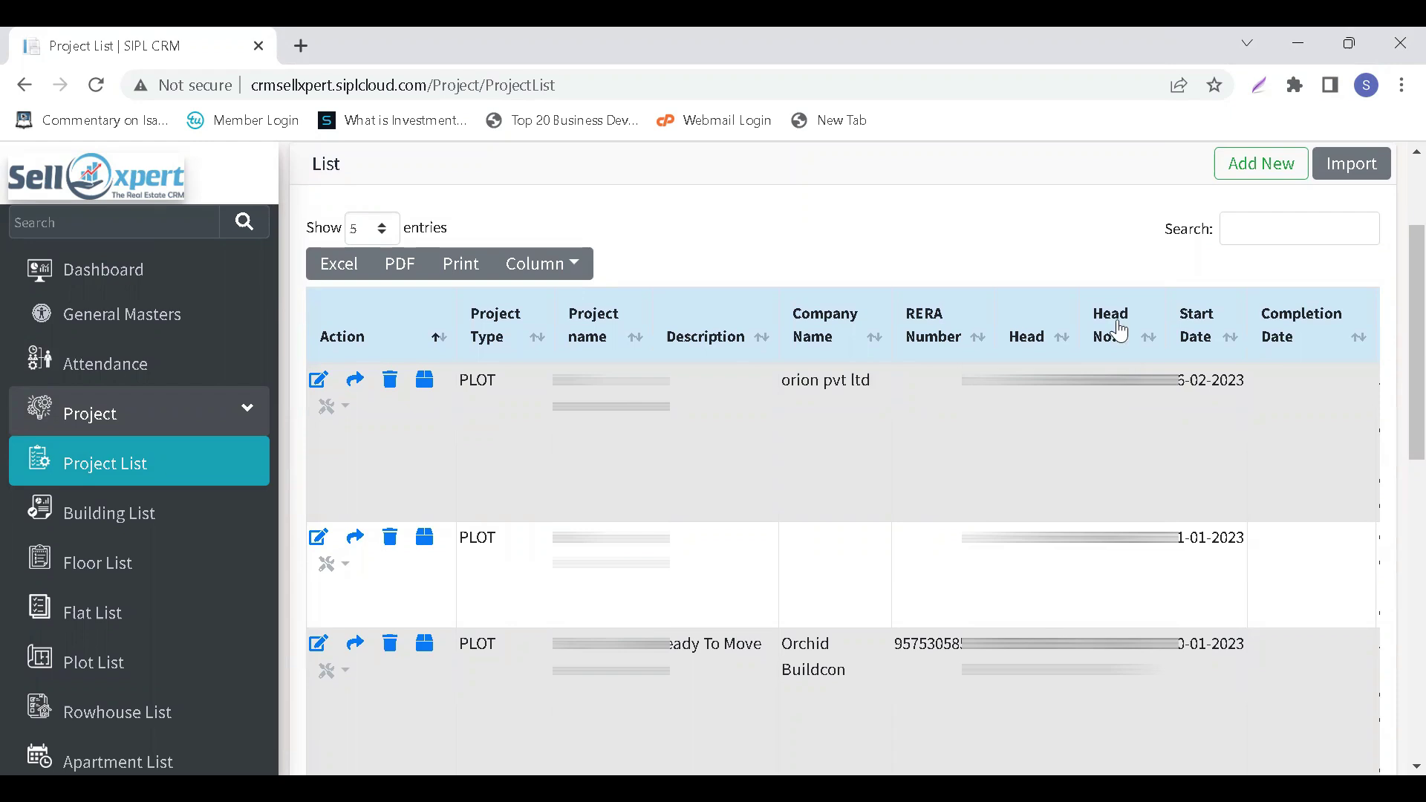
scroll(1120, 330, "up", 3)
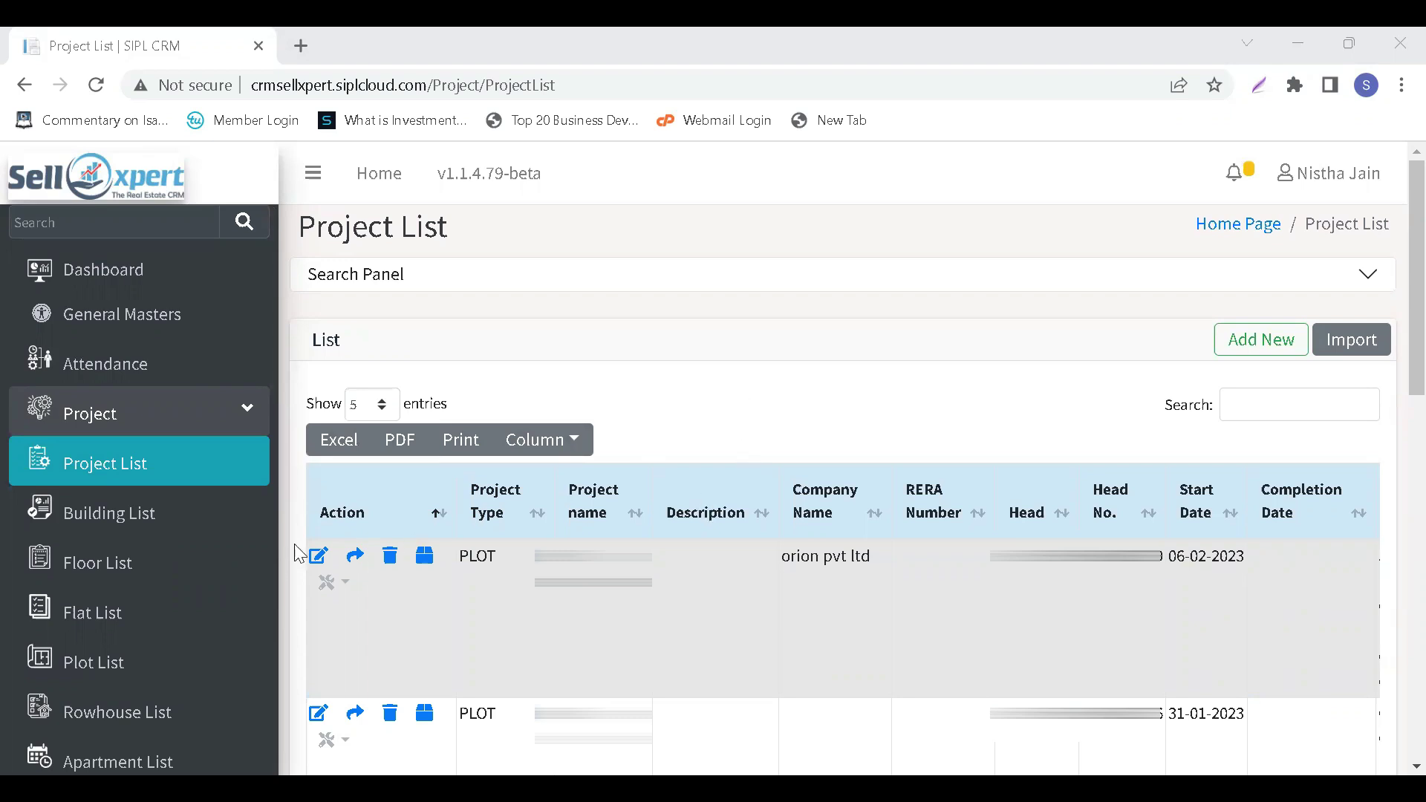
scroll(581, 506, "down", 1)
scroll(581, 506, "up", 1)
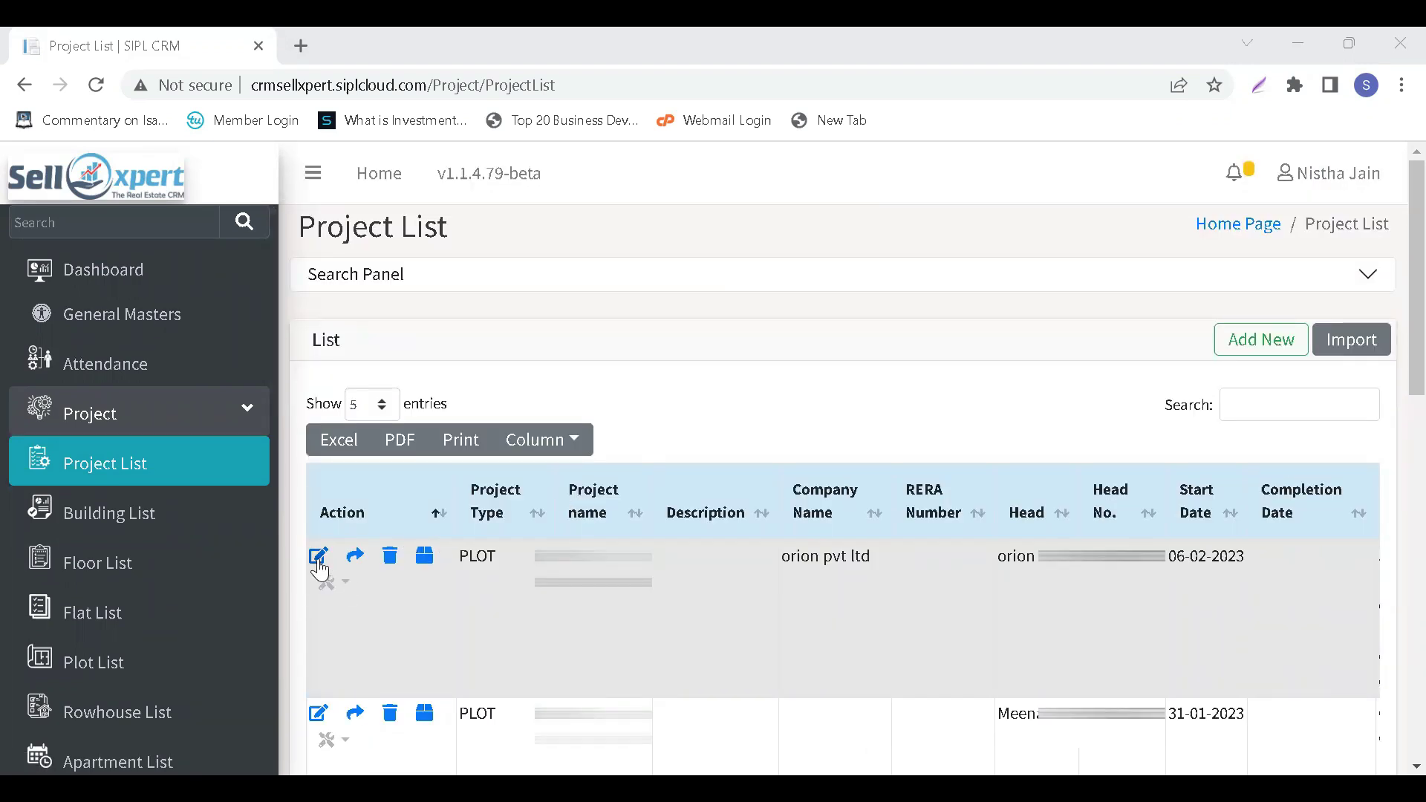
left_click(320, 558)
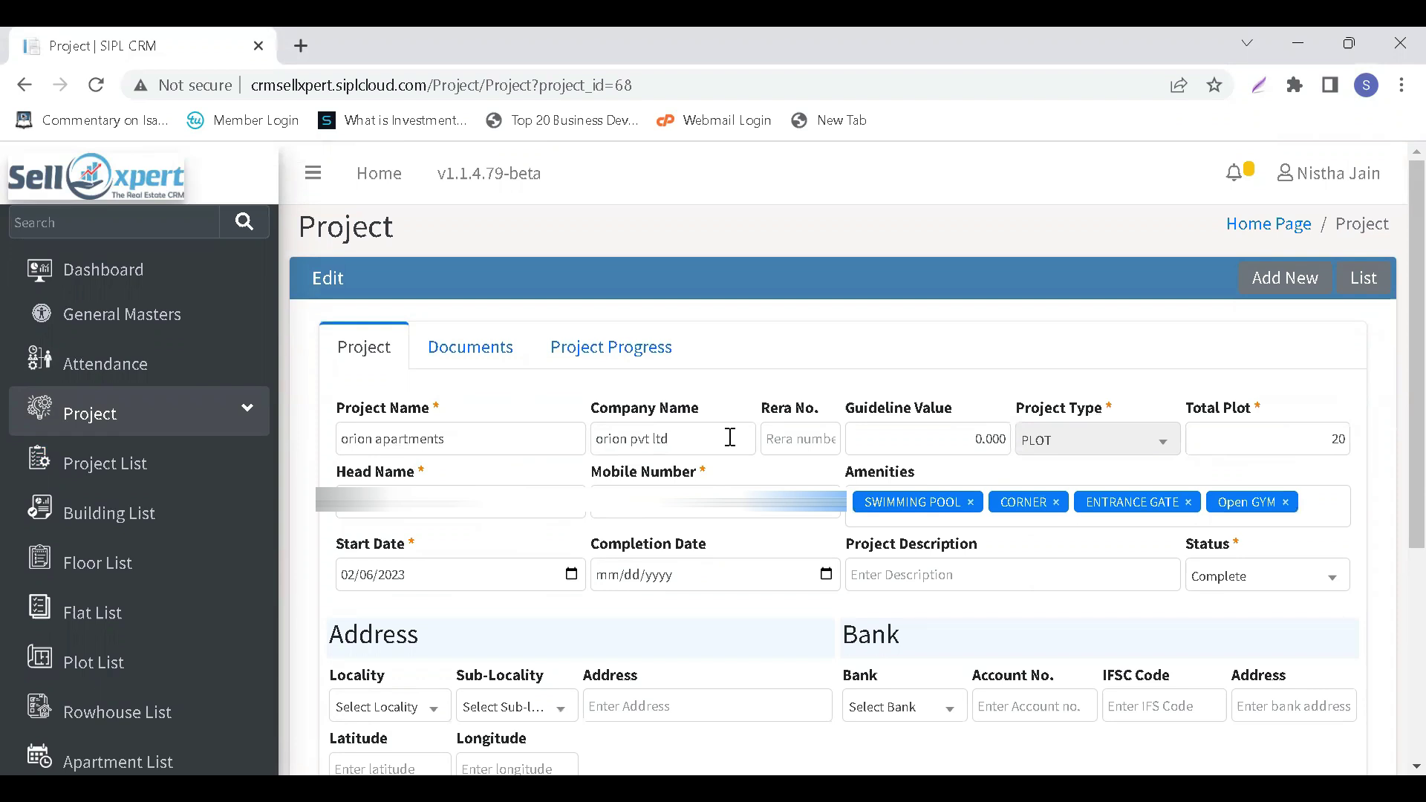
Examine the project's edit form, including project type, total plots, amenities, address, bank and commission details.
scroll(730, 438, "down", 1)
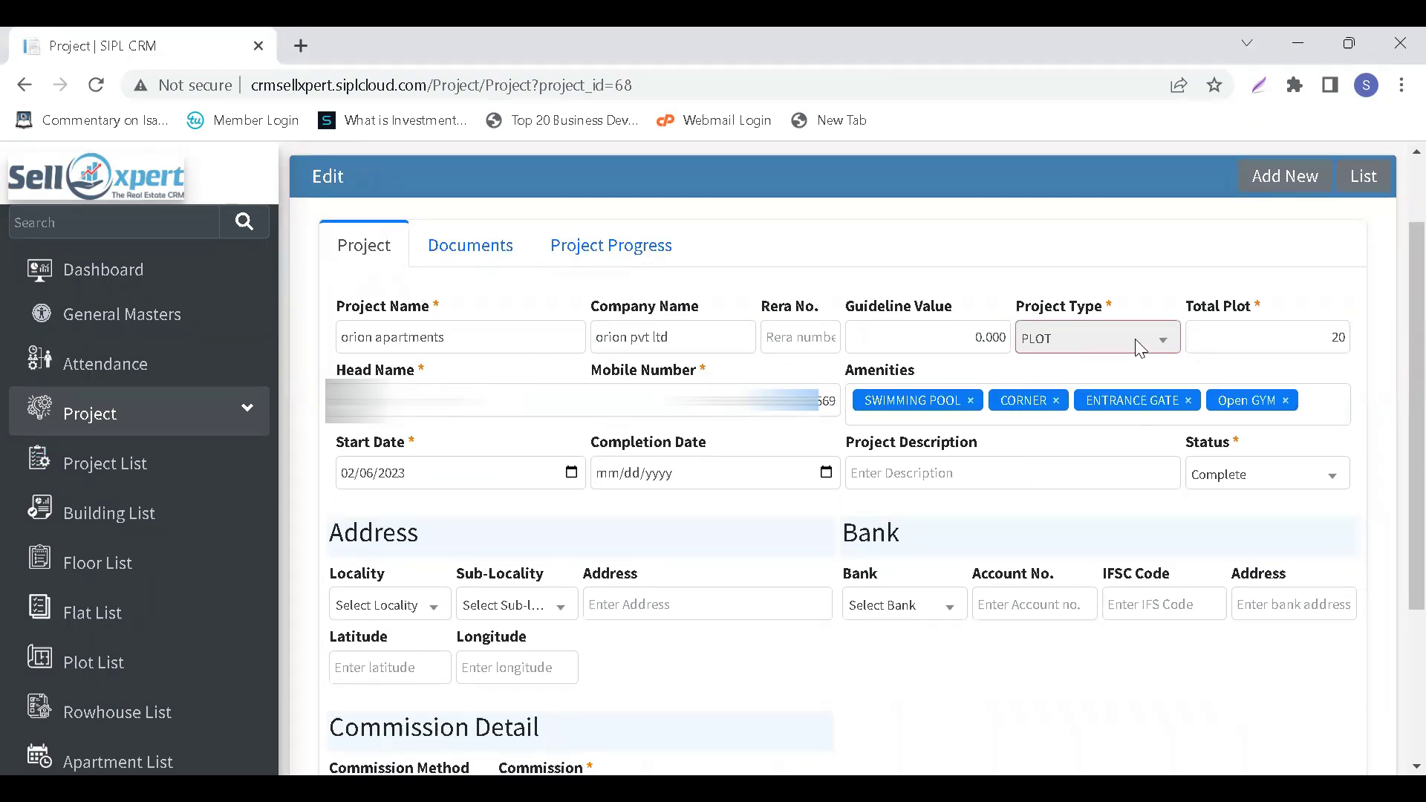
left_click(1235, 349)
scroll(910, 613, "down", 1)
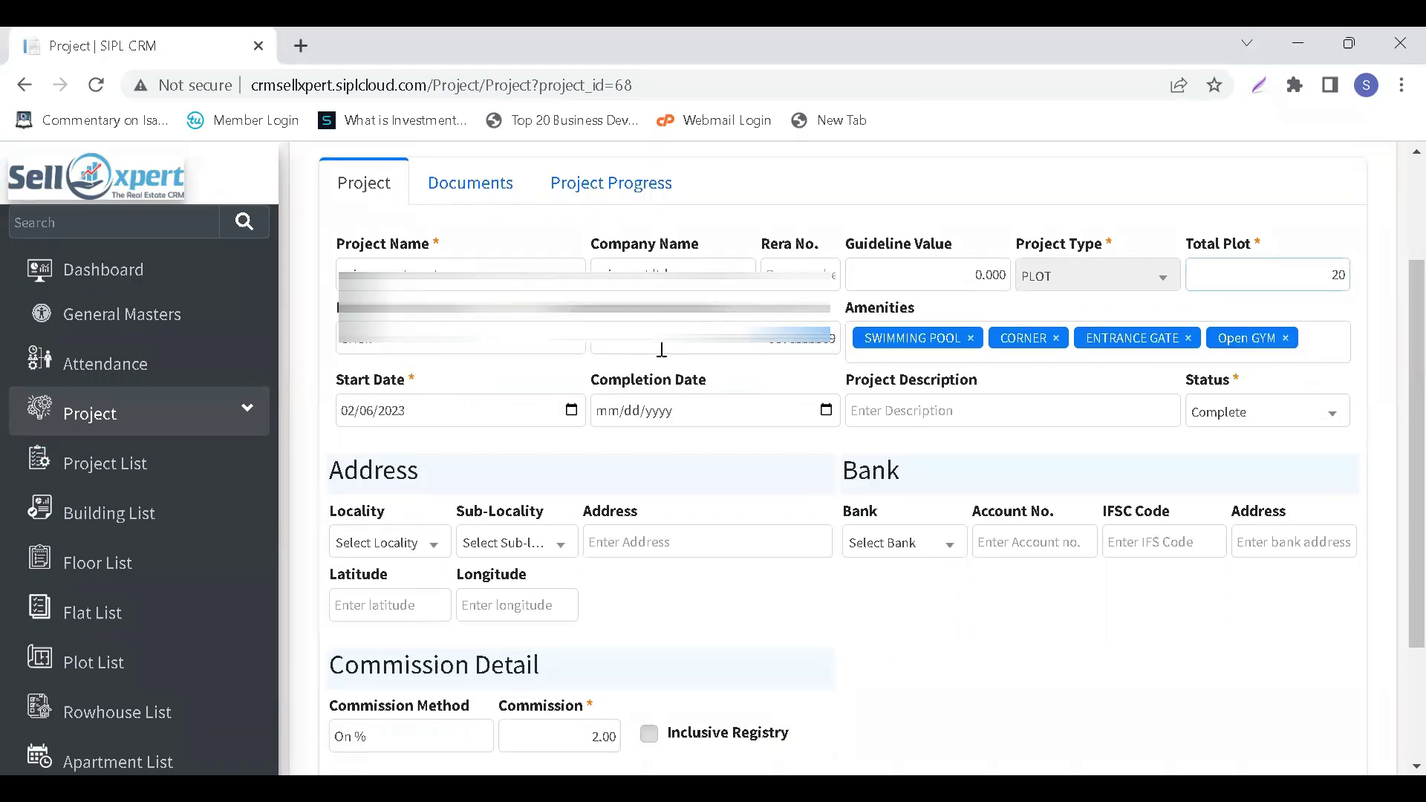
scroll(891, 360, "up", 2)
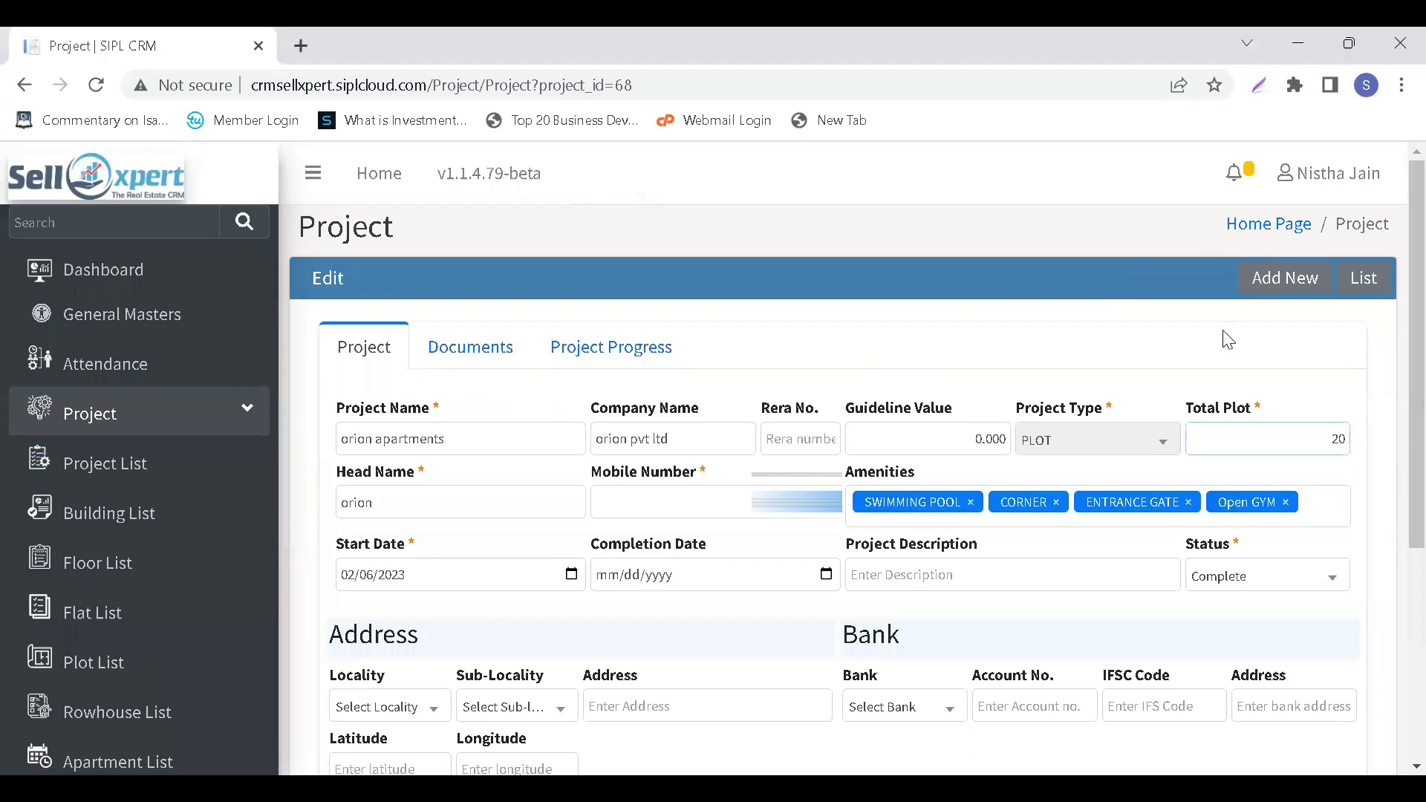
scroll(910, 500, "down", 2)
scroll(910, 503, "down", 2)
scroll(907, 503, "up", 2)
scroll(631, 452, "down", 2)
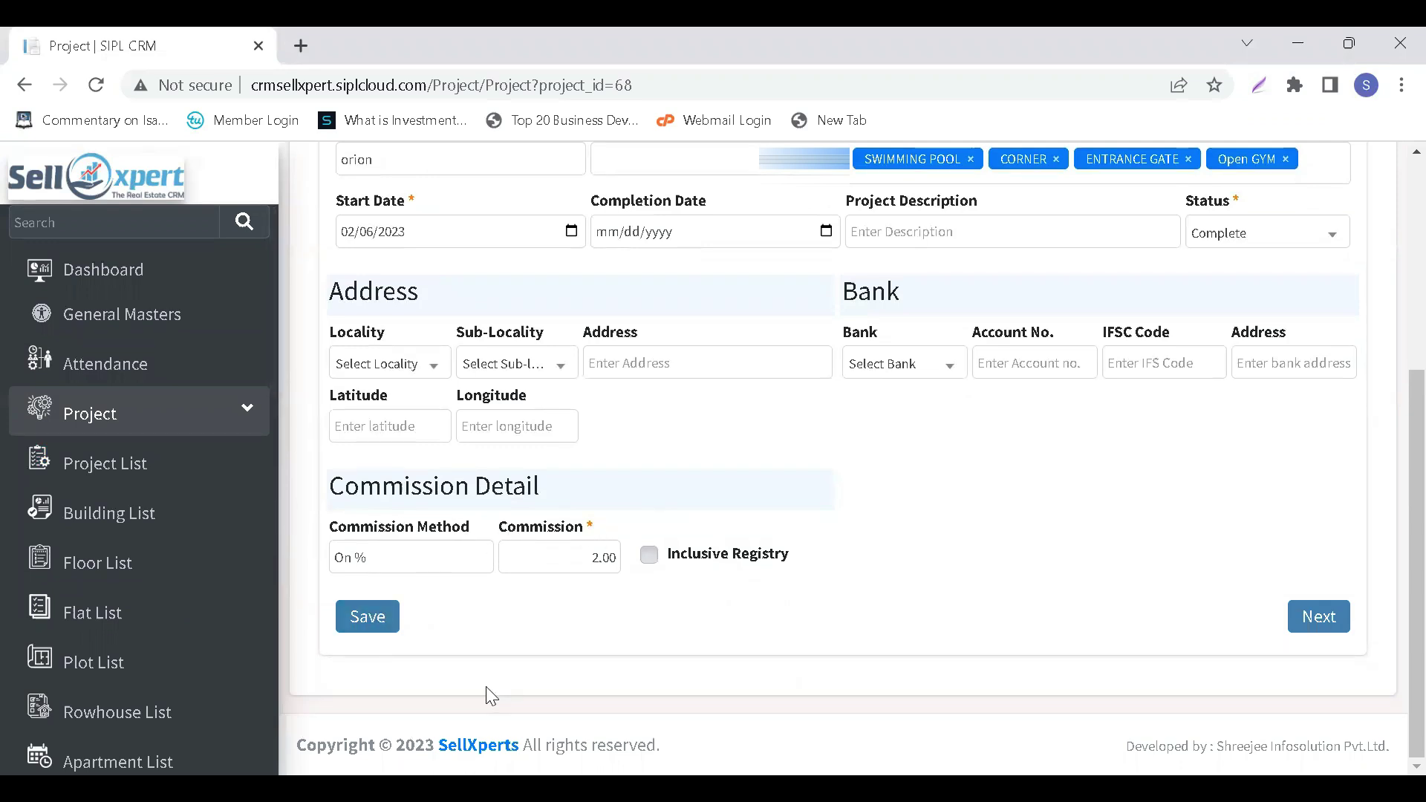
Check which commission methods are available for the orion apartments project.
left_click(421, 562)
left_click(446, 605)
left_click(431, 563)
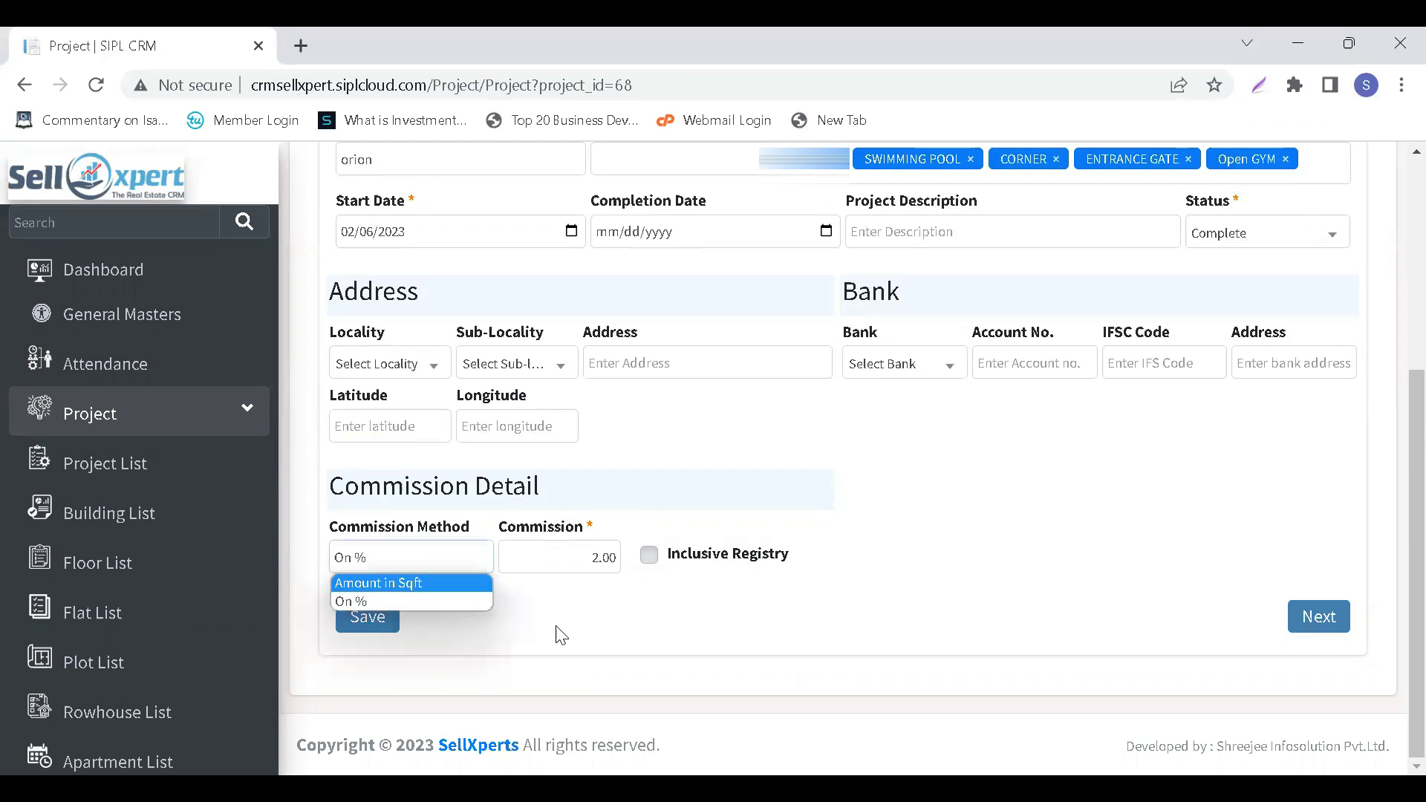
left_click(597, 676)
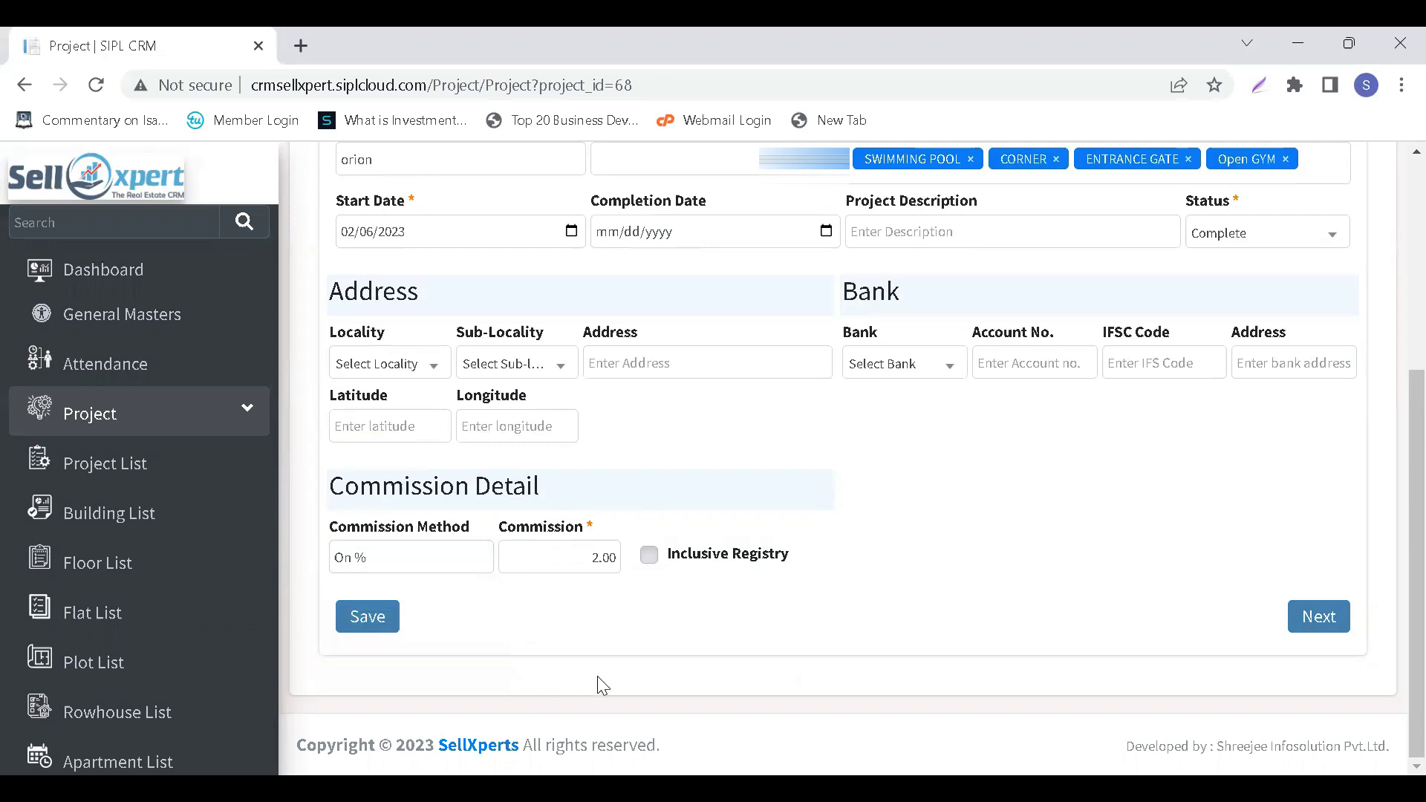
Save the orion apartments project after a last check of its form.
scroll(655, 466, "up", 2)
scroll(656, 465, "down", 2)
scroll(660, 465, "up", 2)
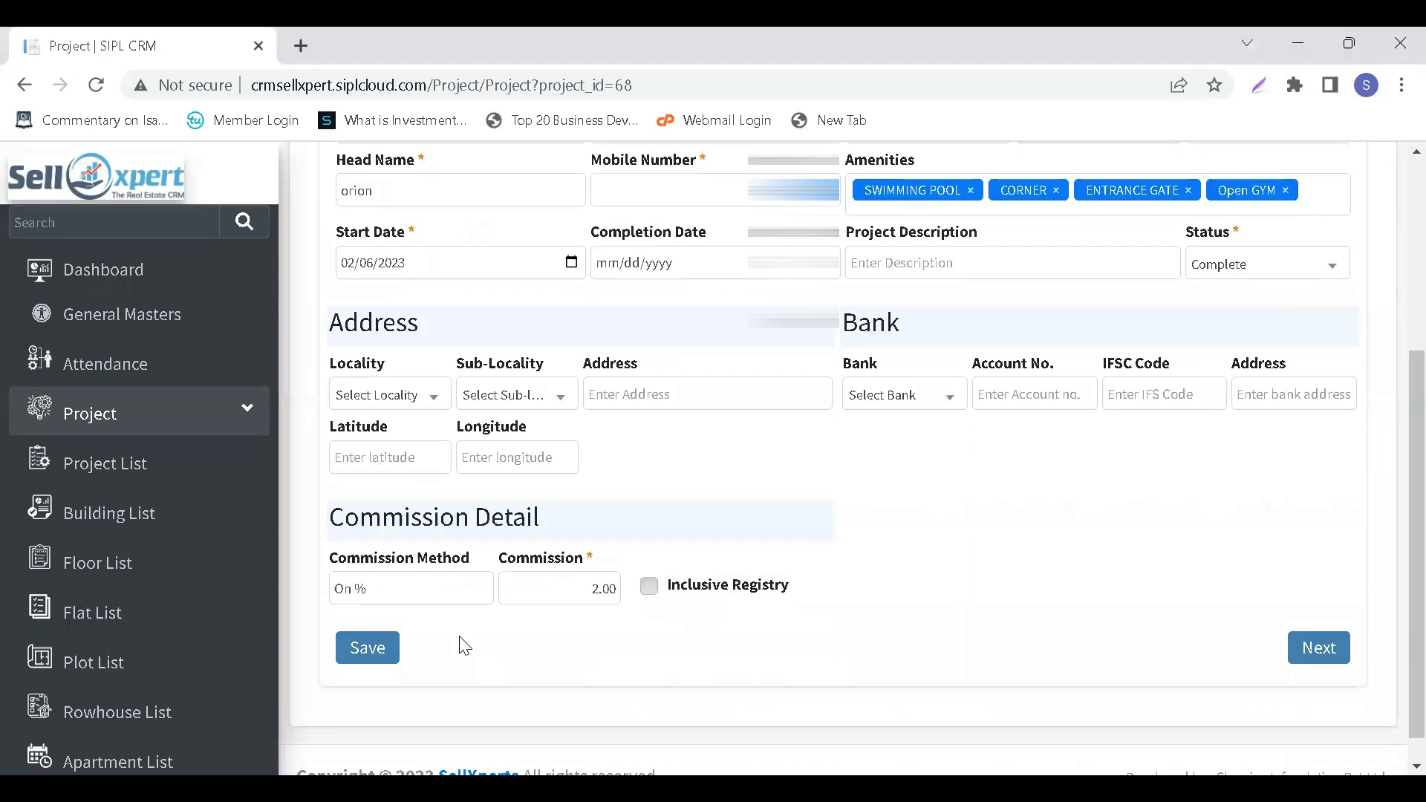
left_click(385, 656)
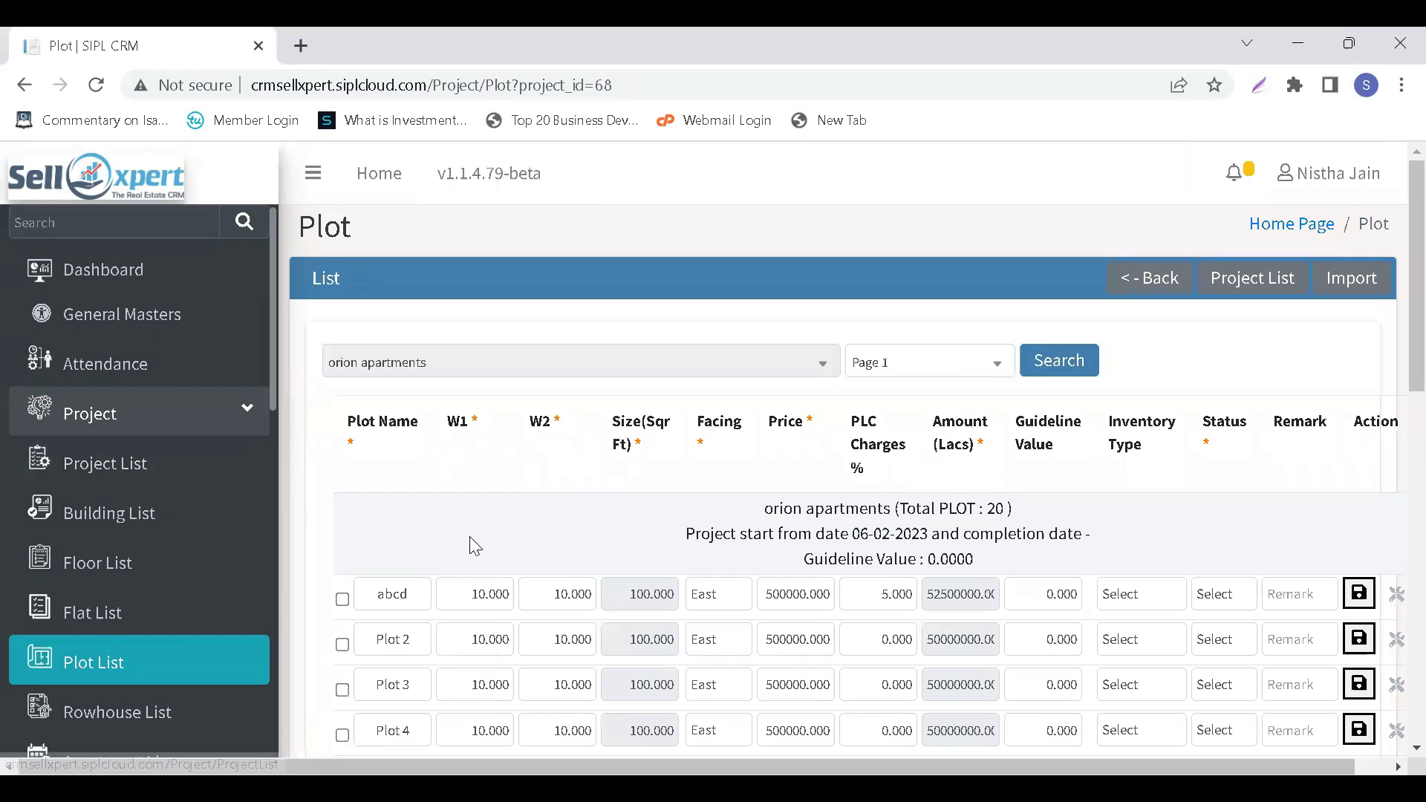
Examine the plot list of orion apartments, including plot names, dimensions, facing, prices and PLC charges.
scroll(470, 537, "down", 2)
scroll(472, 536, "down", 8)
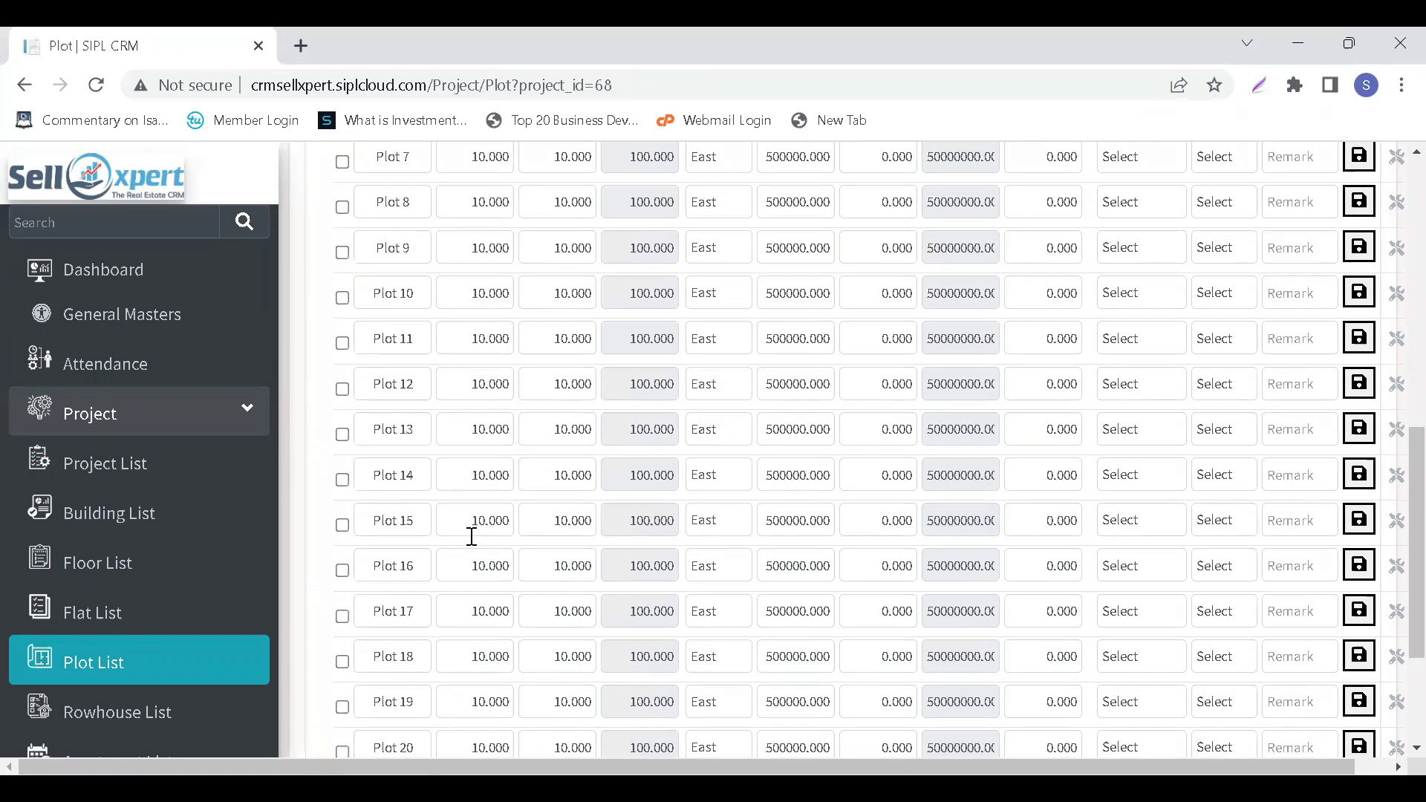
scroll(472, 536, "up", 6)
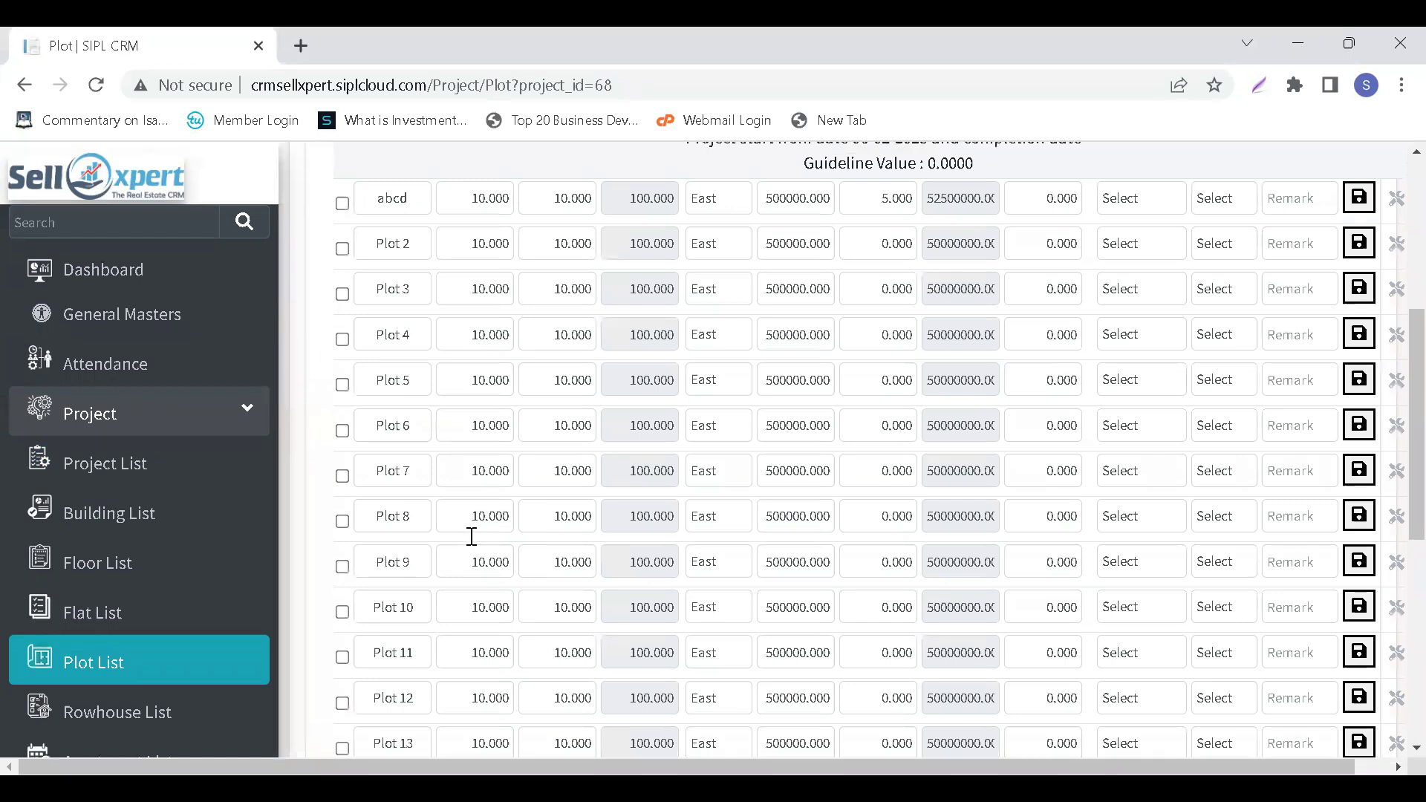
scroll(471, 536, "down", 5)
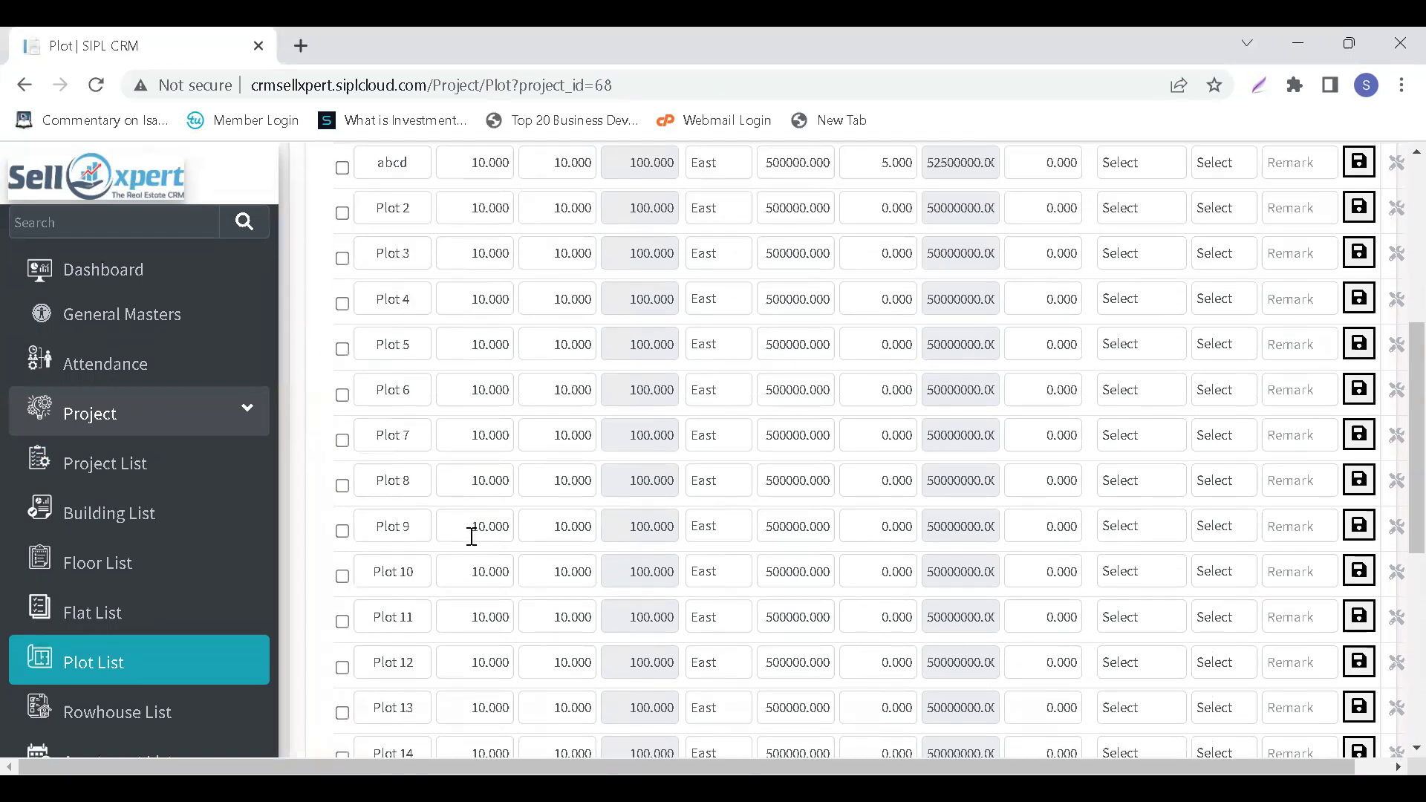
scroll(472, 536, "up", 4)
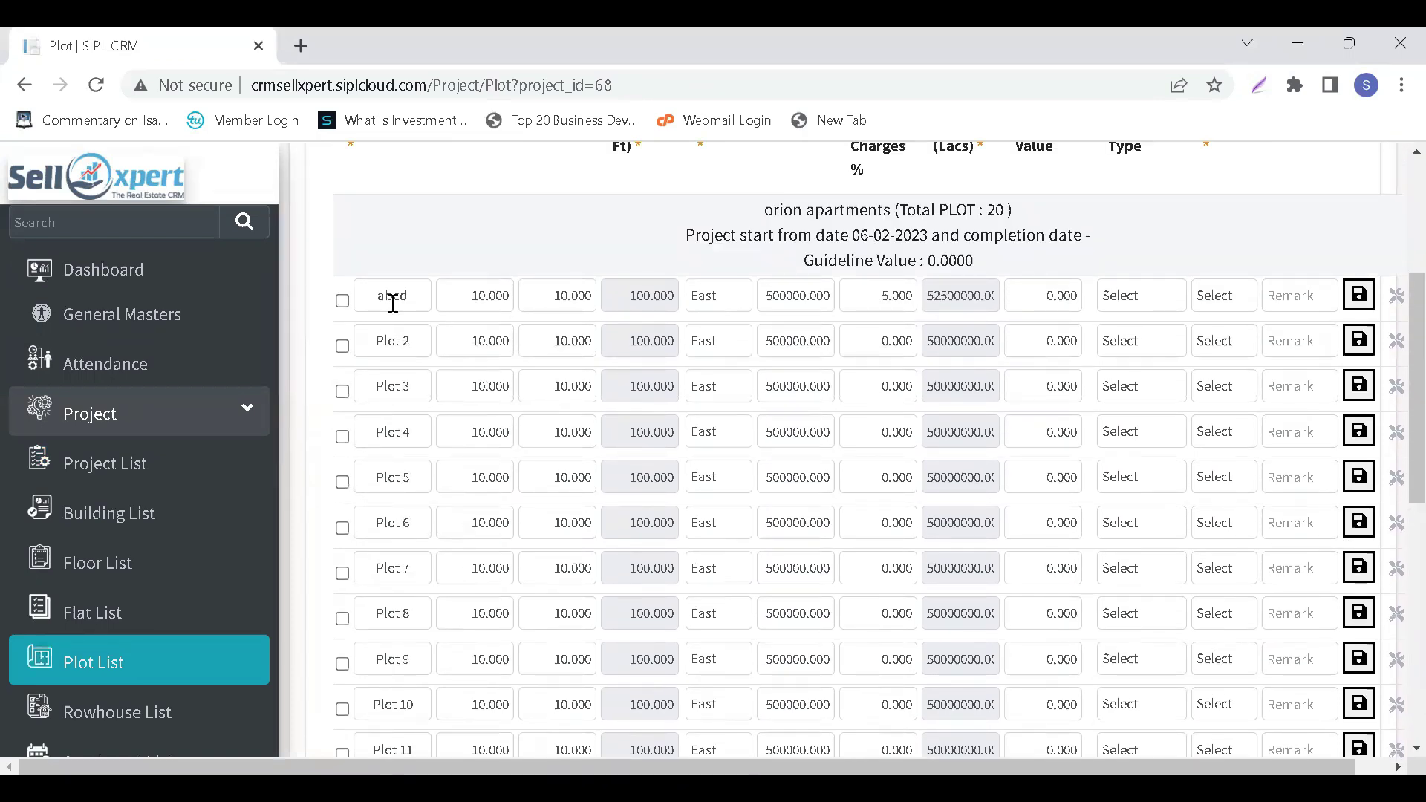
scroll(412, 432, "down", 7)
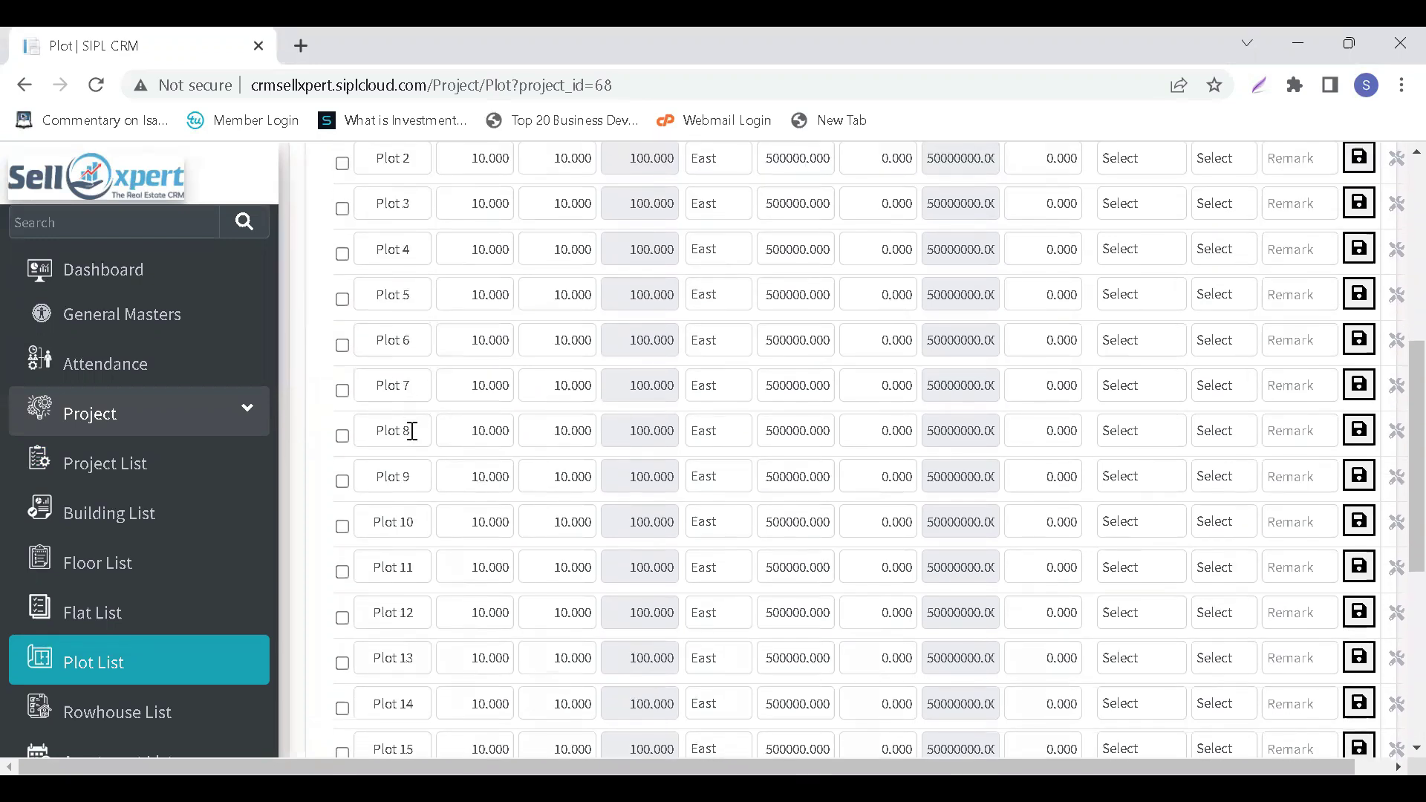
scroll(413, 432, "up", 5)
scroll(412, 431, "up", 6)
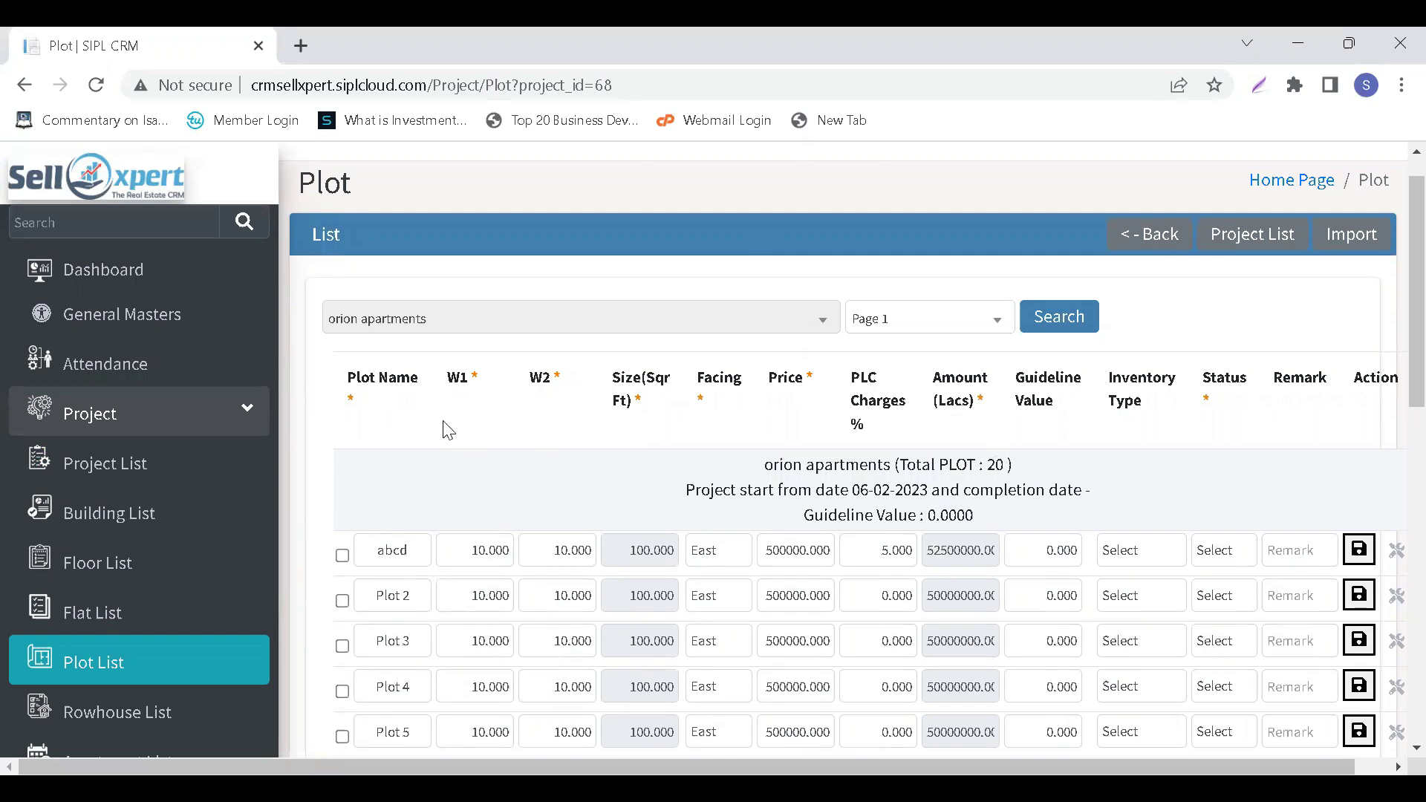
Fill the first plot's W1 value of 10.000 into every plot row of orion apartments and look over the column.
double_click(458, 384)
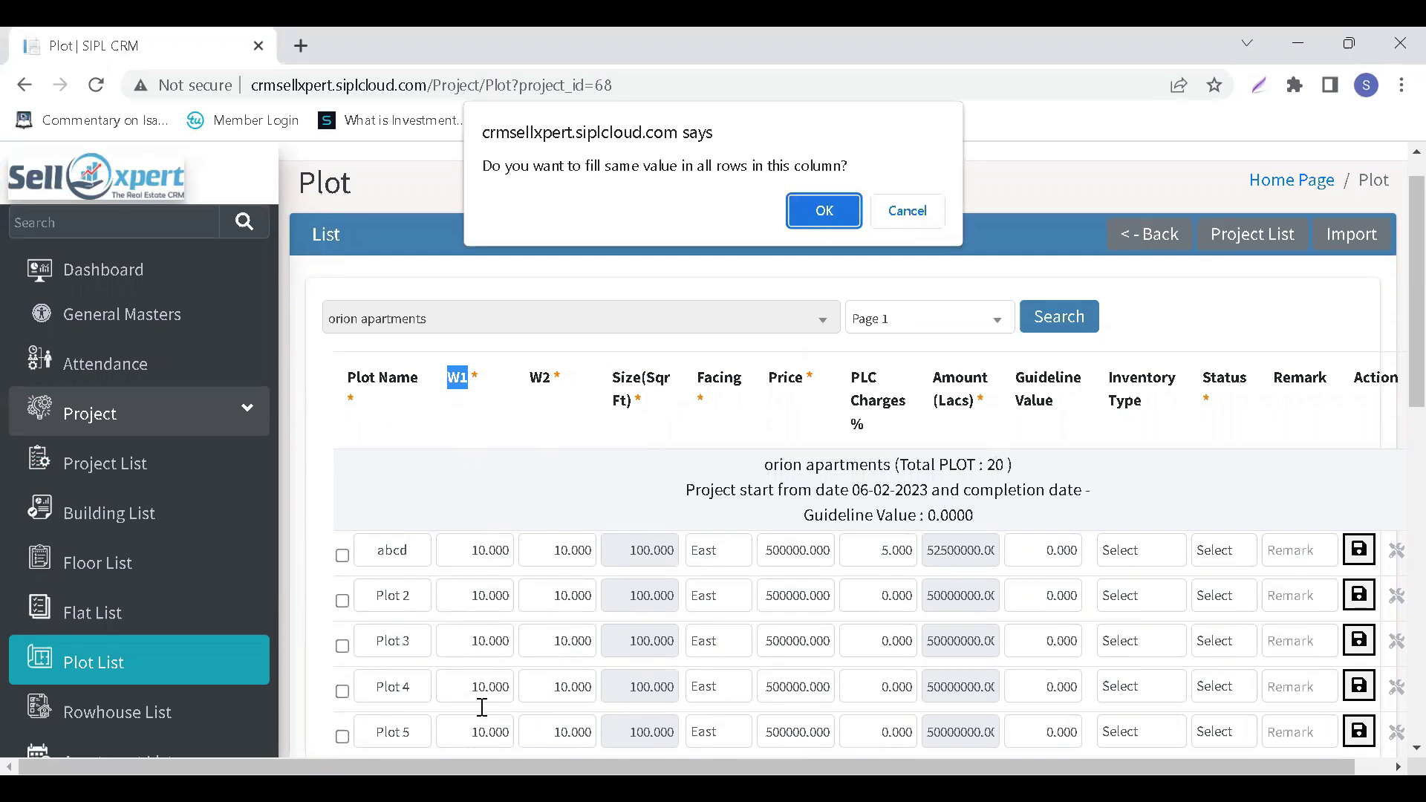
left_click(798, 219)
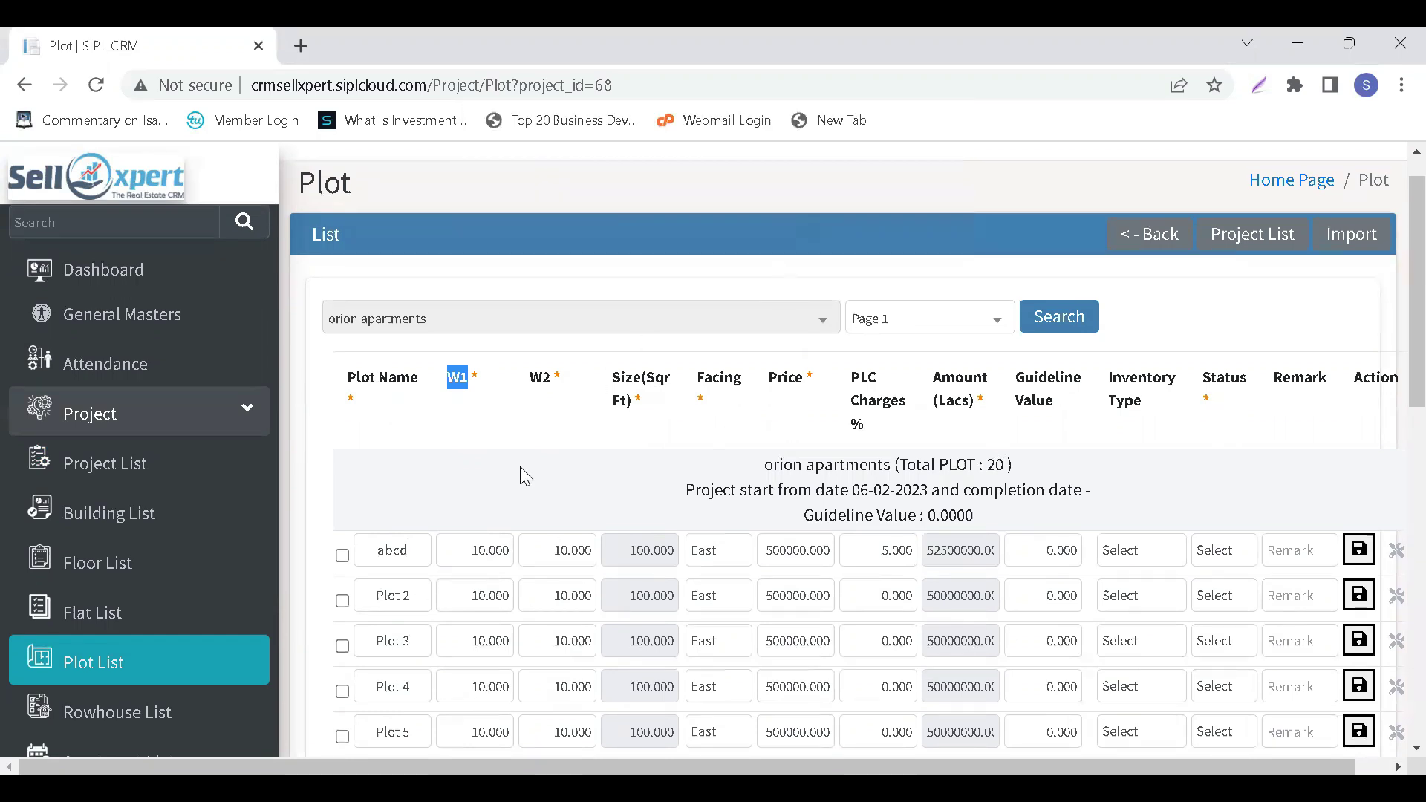
scroll(511, 506, "down", 5)
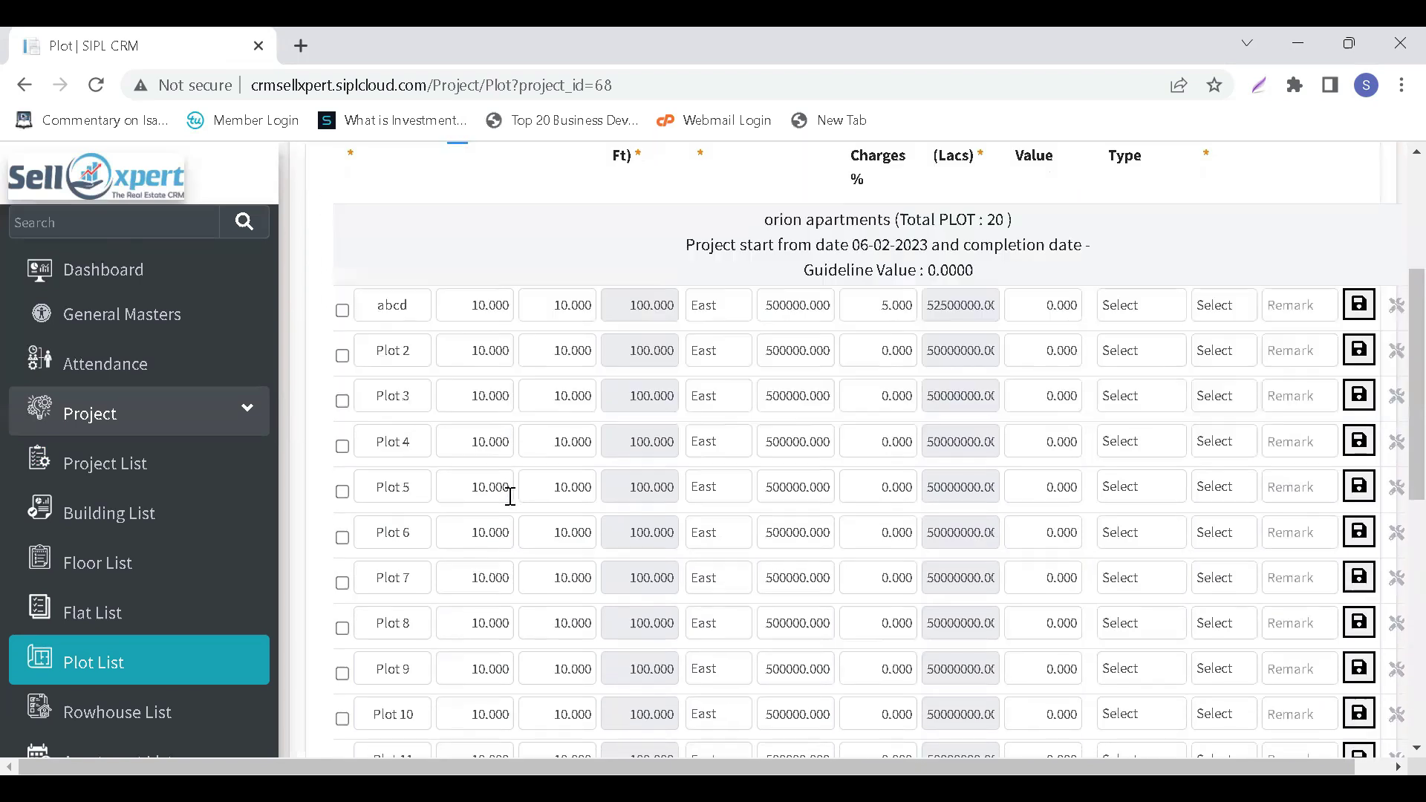
scroll(511, 496, "down", 6)
scroll(511, 496, "up", 10)
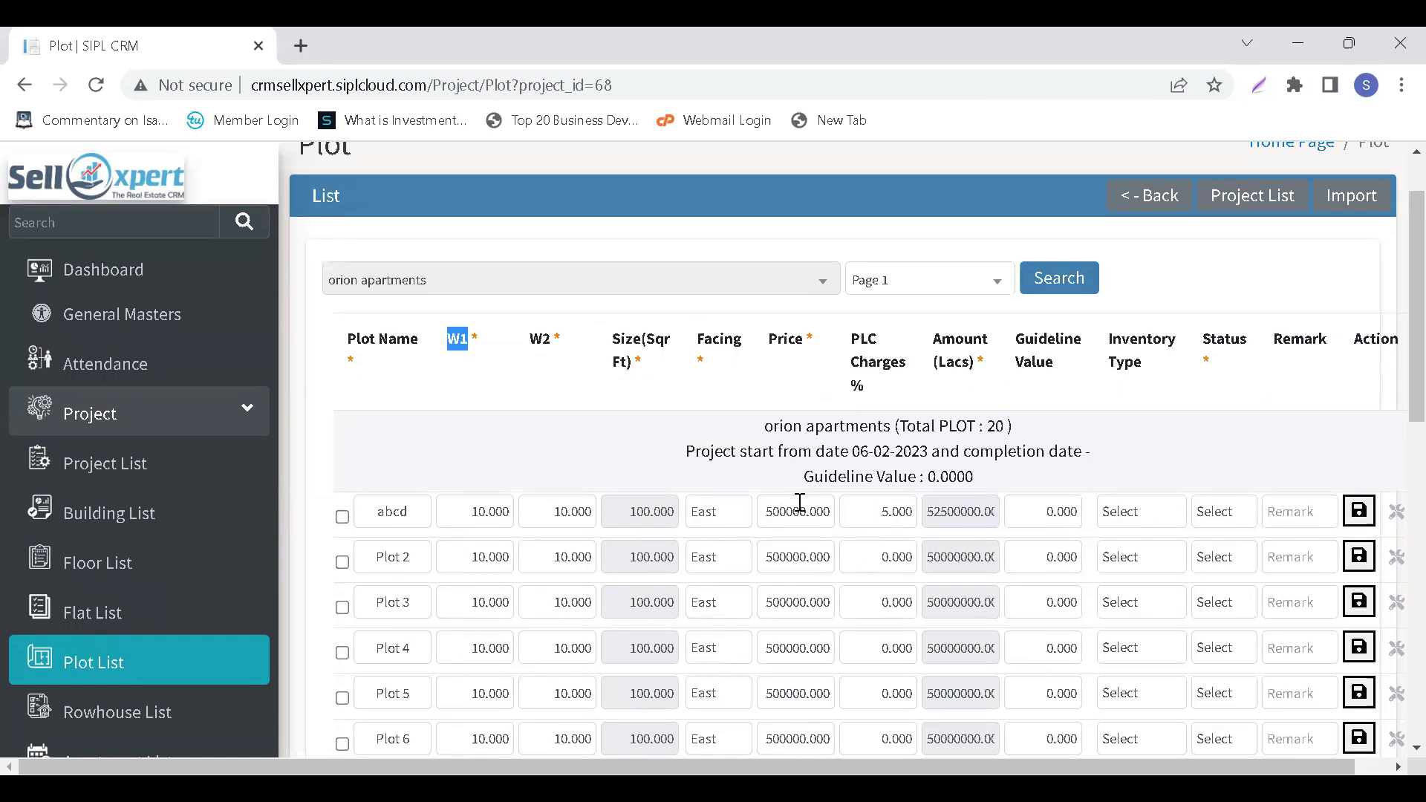
Fill the first plot's PLC charge of 5% into every plot row and check the rows down the list.
scroll(800, 501, "down", 1)
scroll(854, 461, "up", 2)
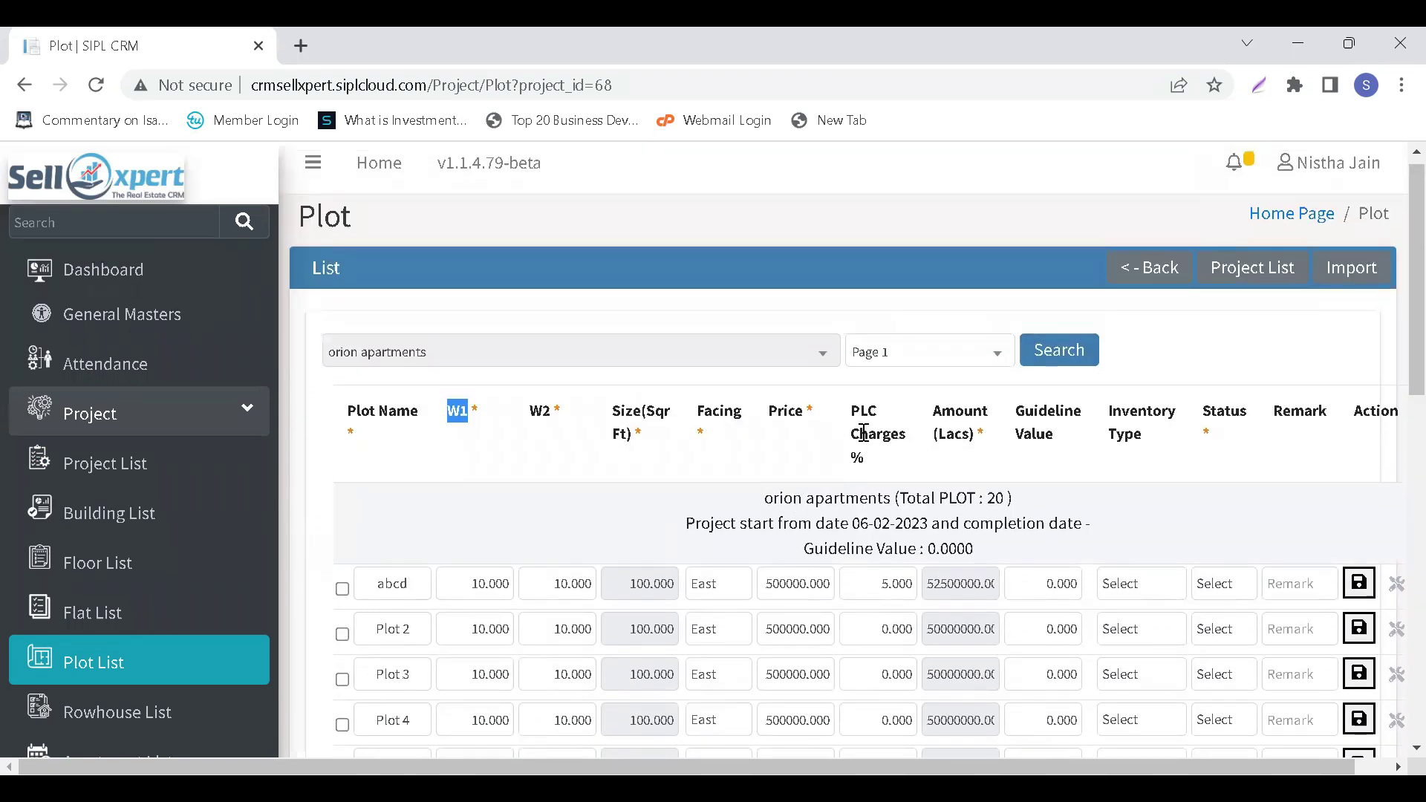
scroll(863, 431, "down", 2)
scroll(863, 423, "up", 3)
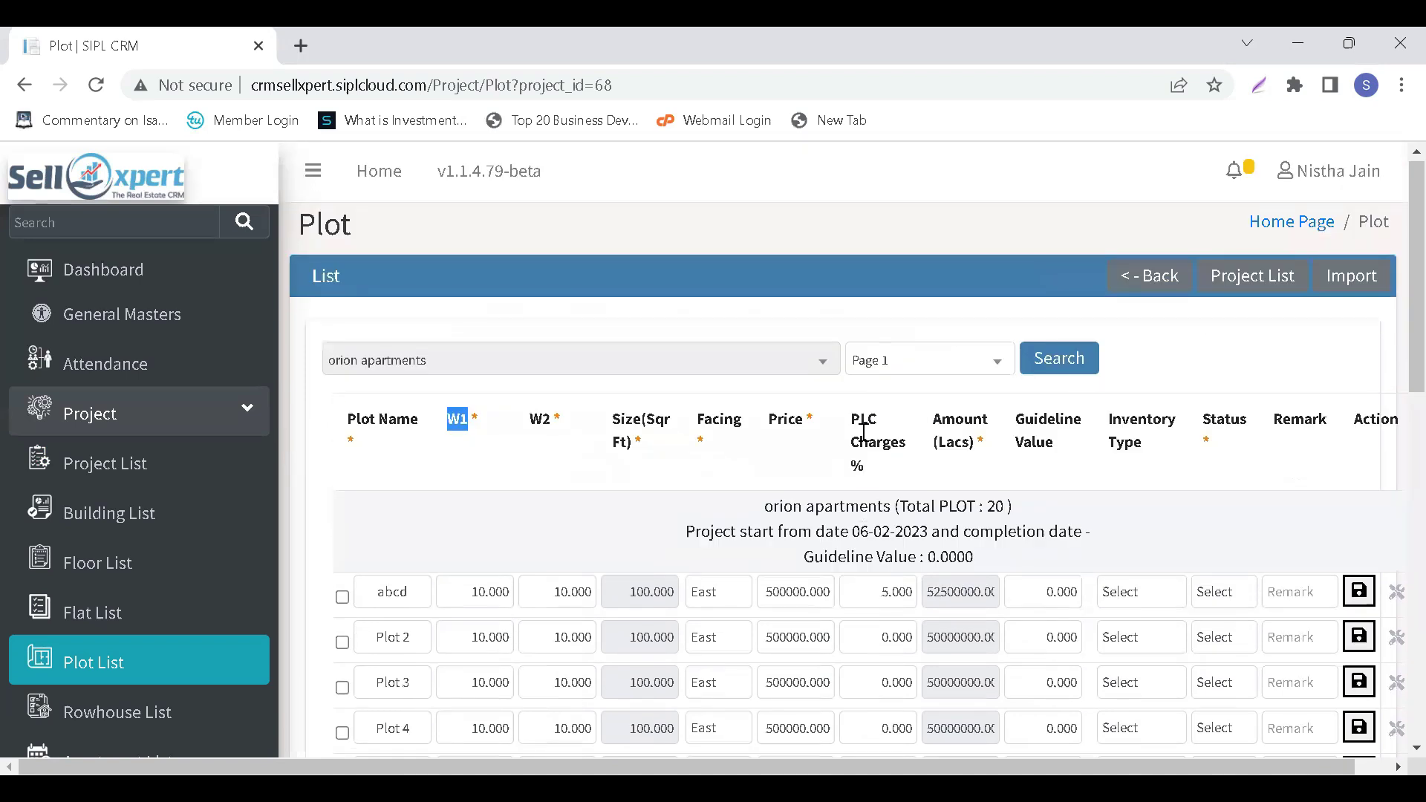
double_click(865, 440)
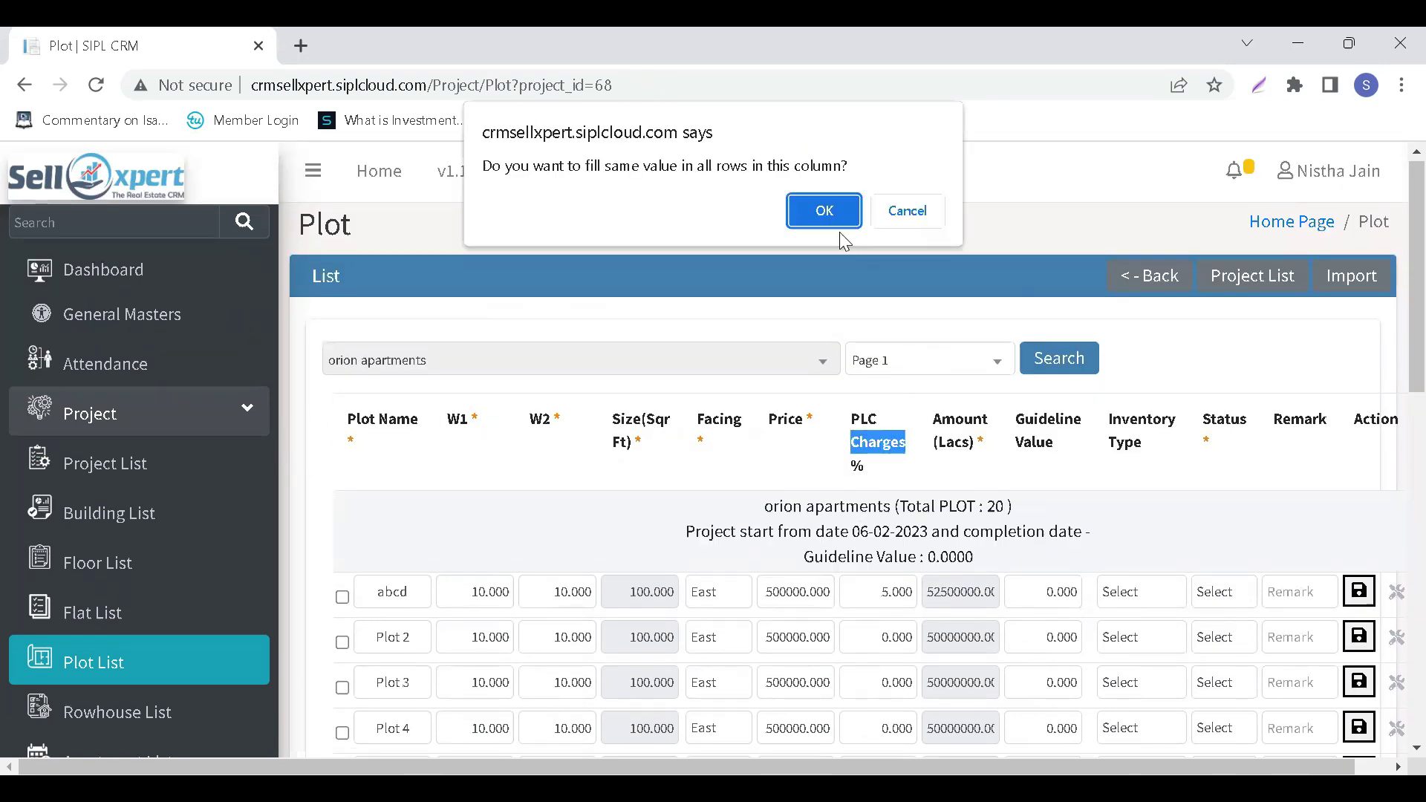
left_click(825, 218)
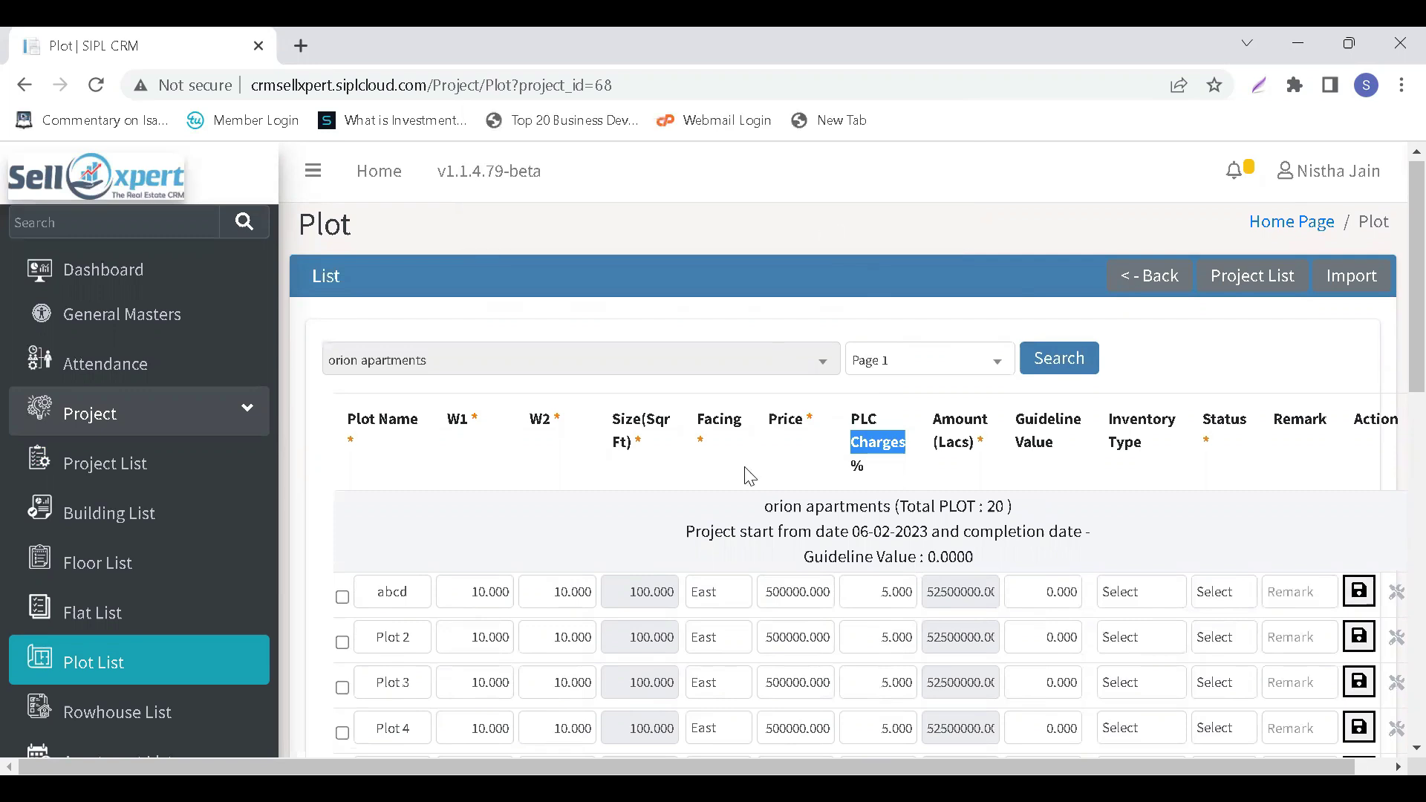
scroll(749, 475, "down", 9)
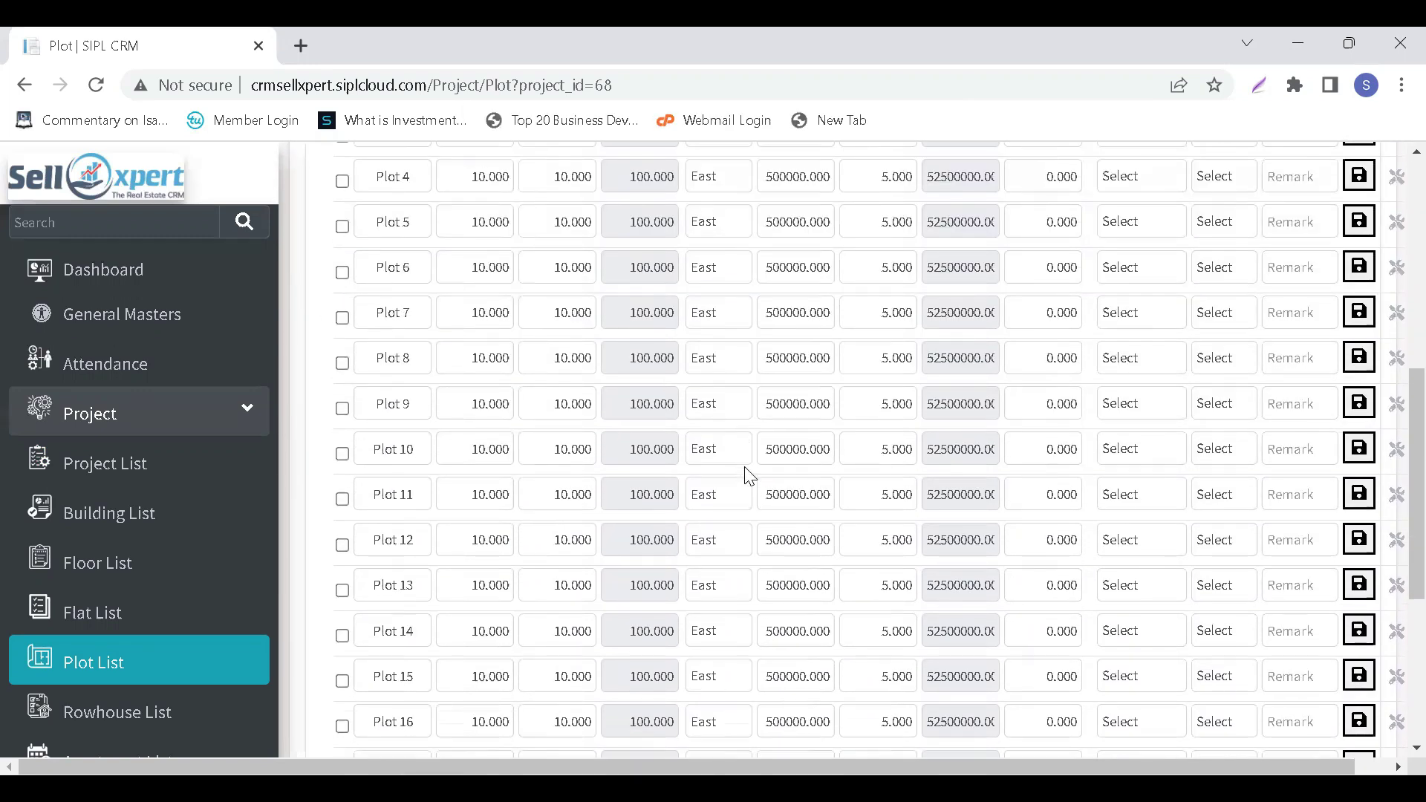
scroll(749, 475, "up", 10)
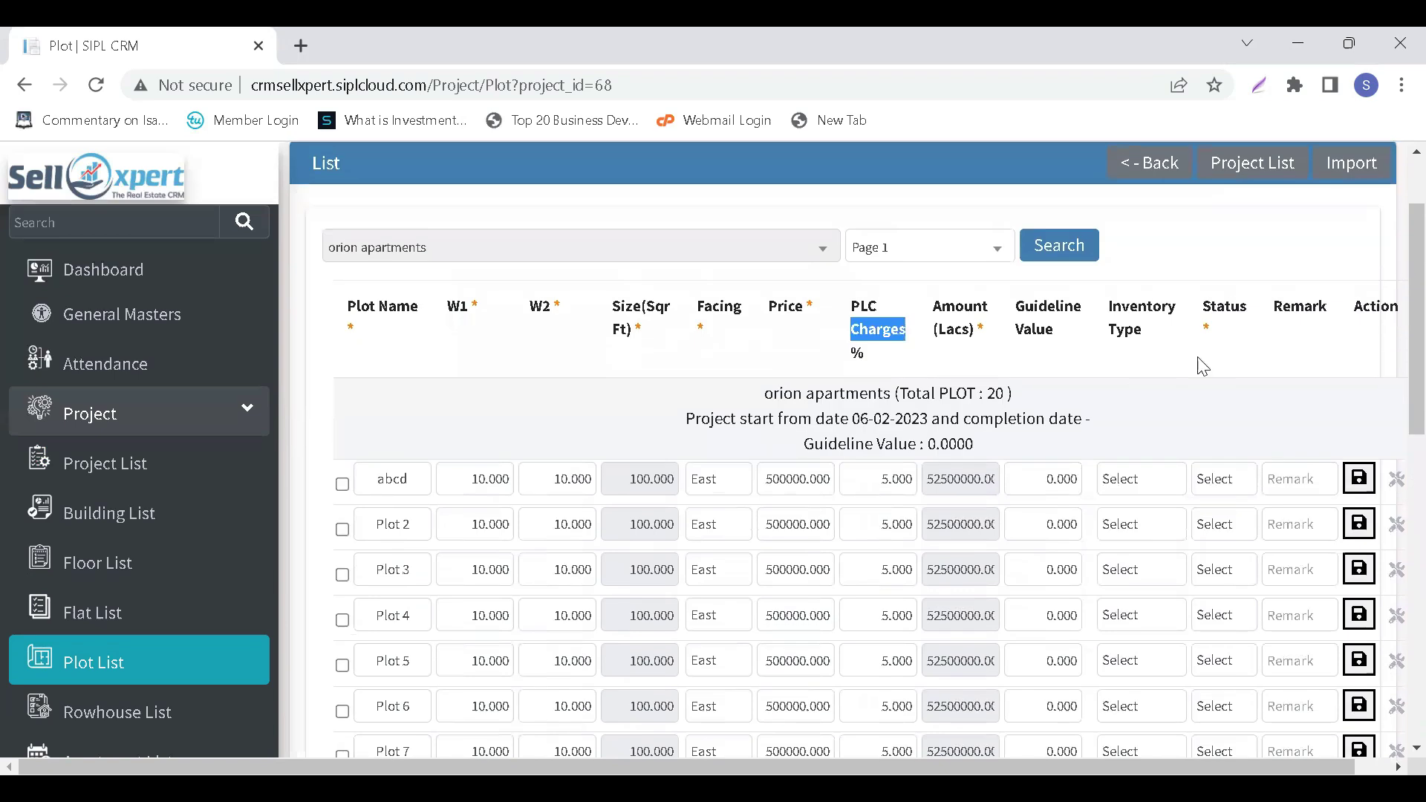
Set the inventory type of plot abcd to Semi-Commercial and fill the same value into every plot row.
left_click(1157, 311)
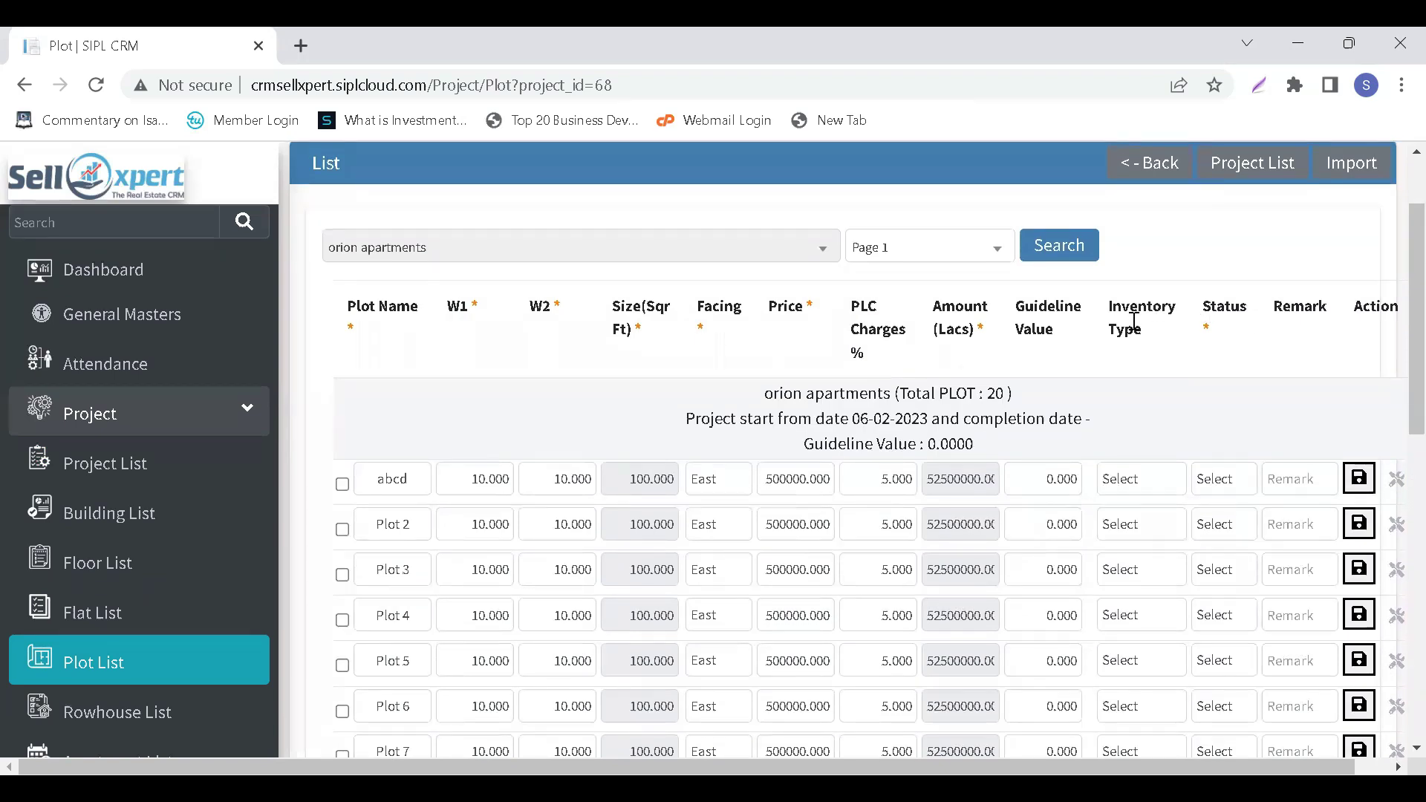
double_click(1148, 297)
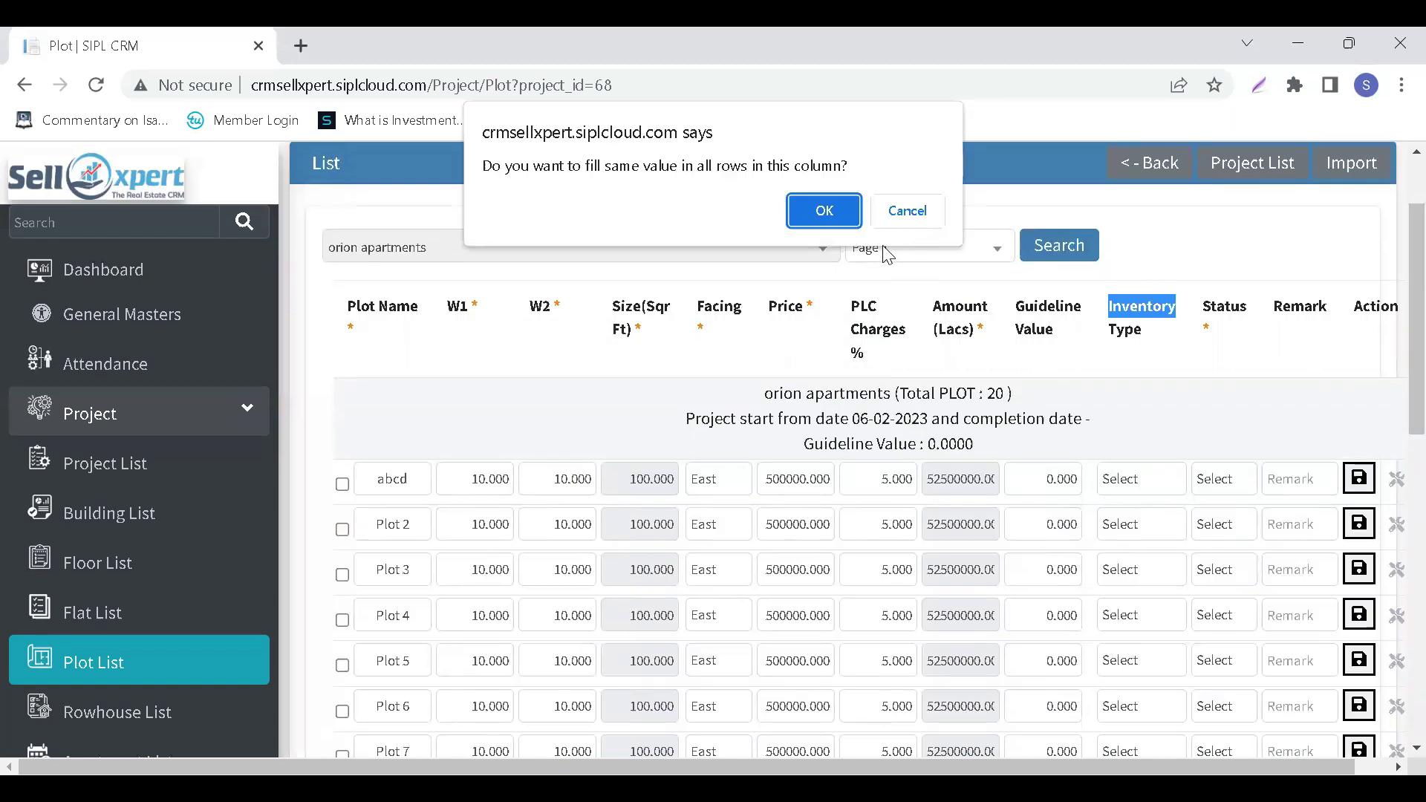
left_click(823, 210)
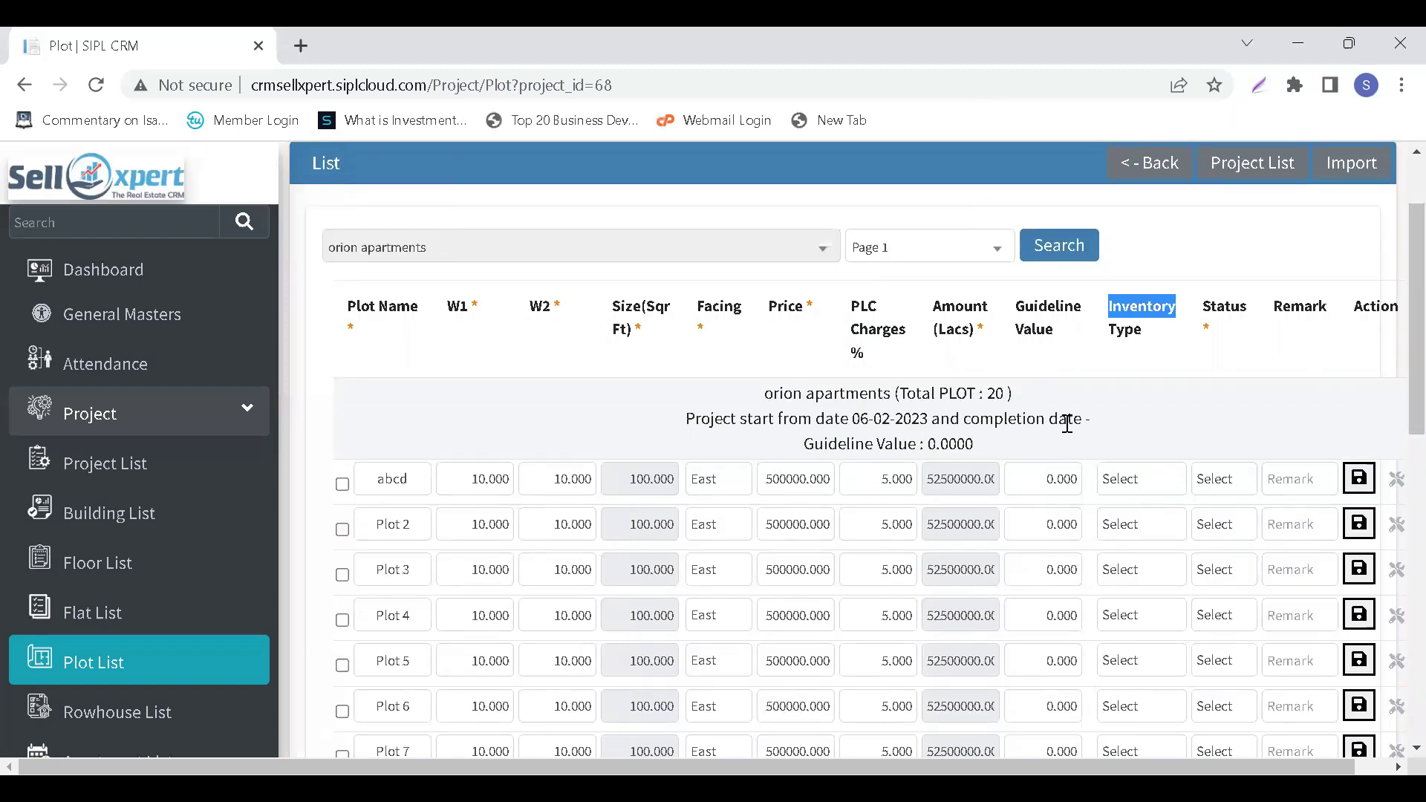
left_click(1130, 480)
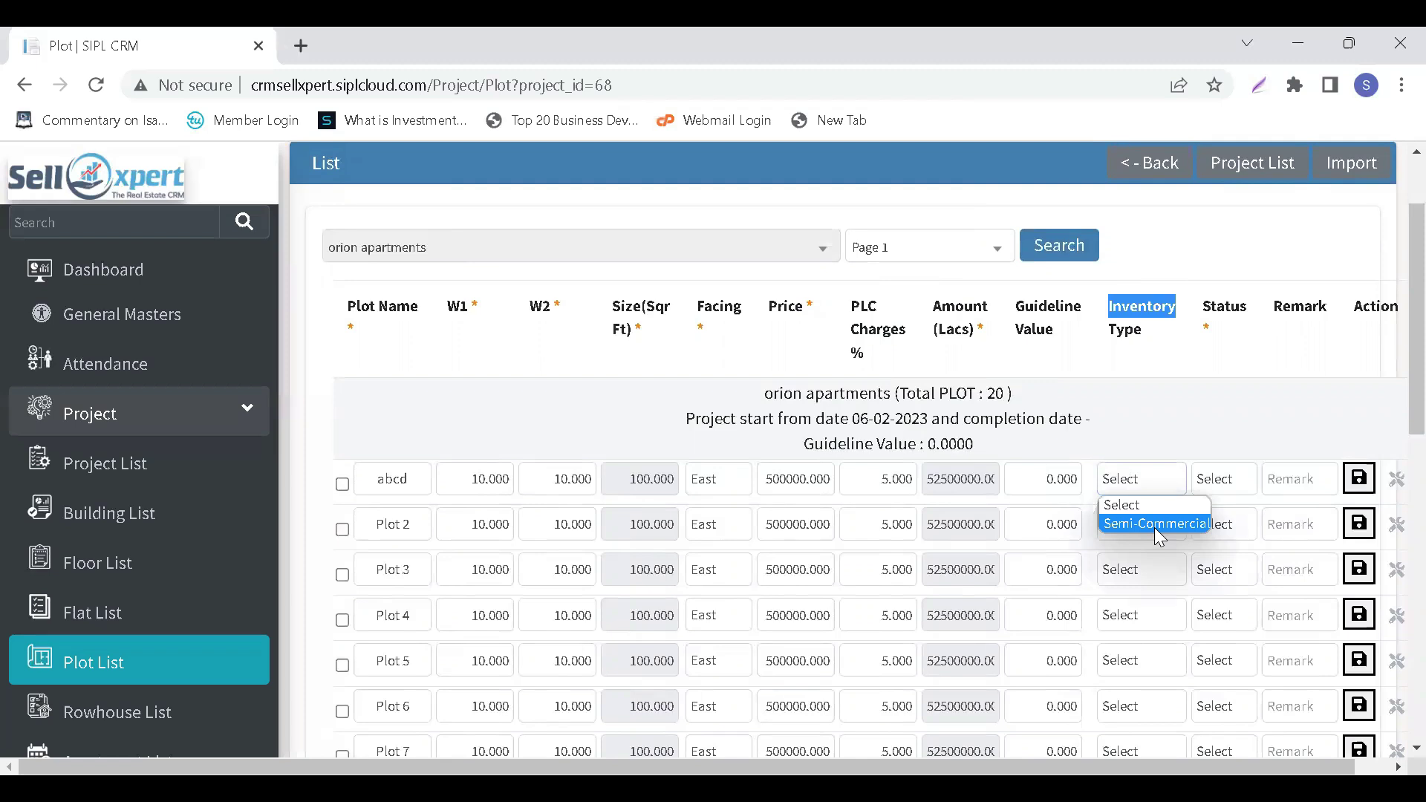
left_click(1154, 524)
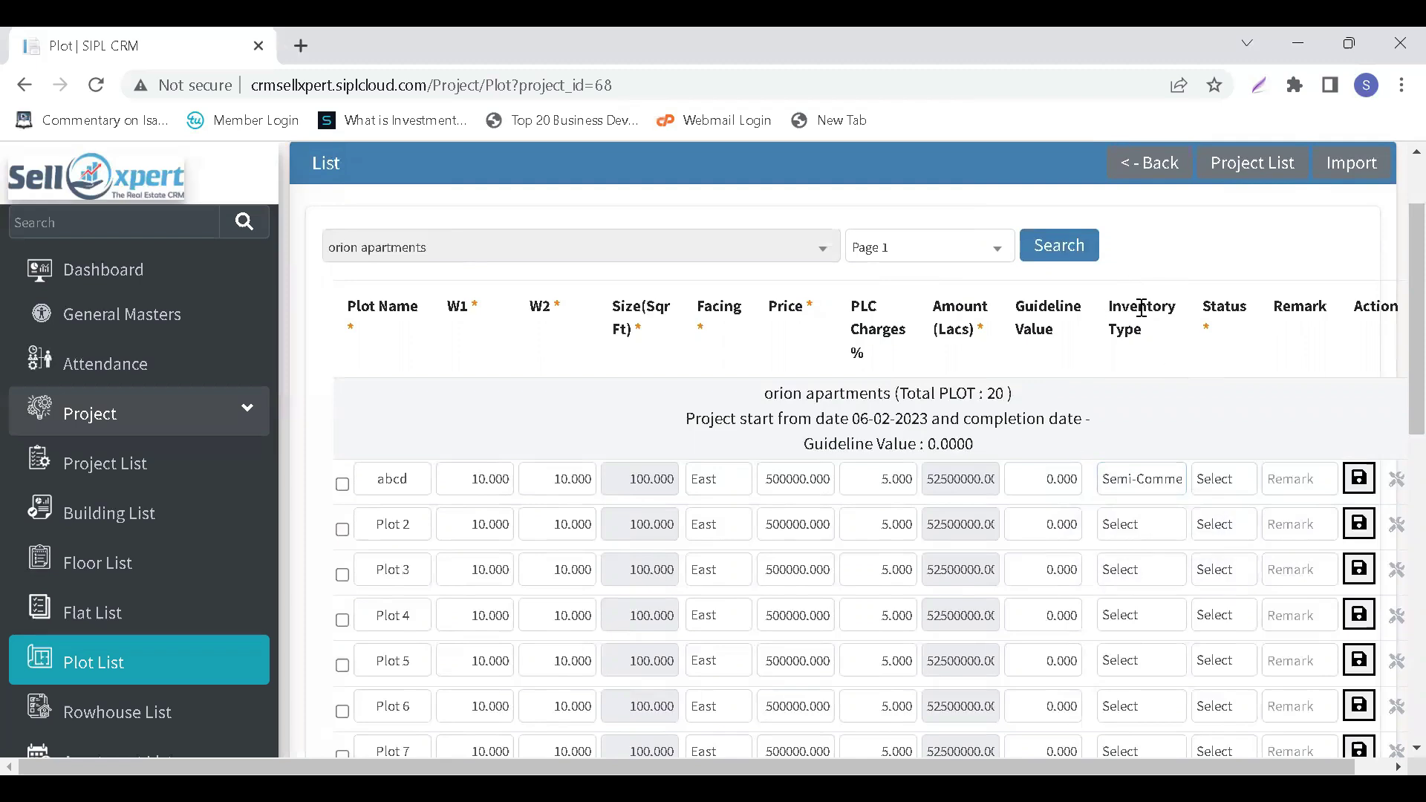
double_click(1141, 309)
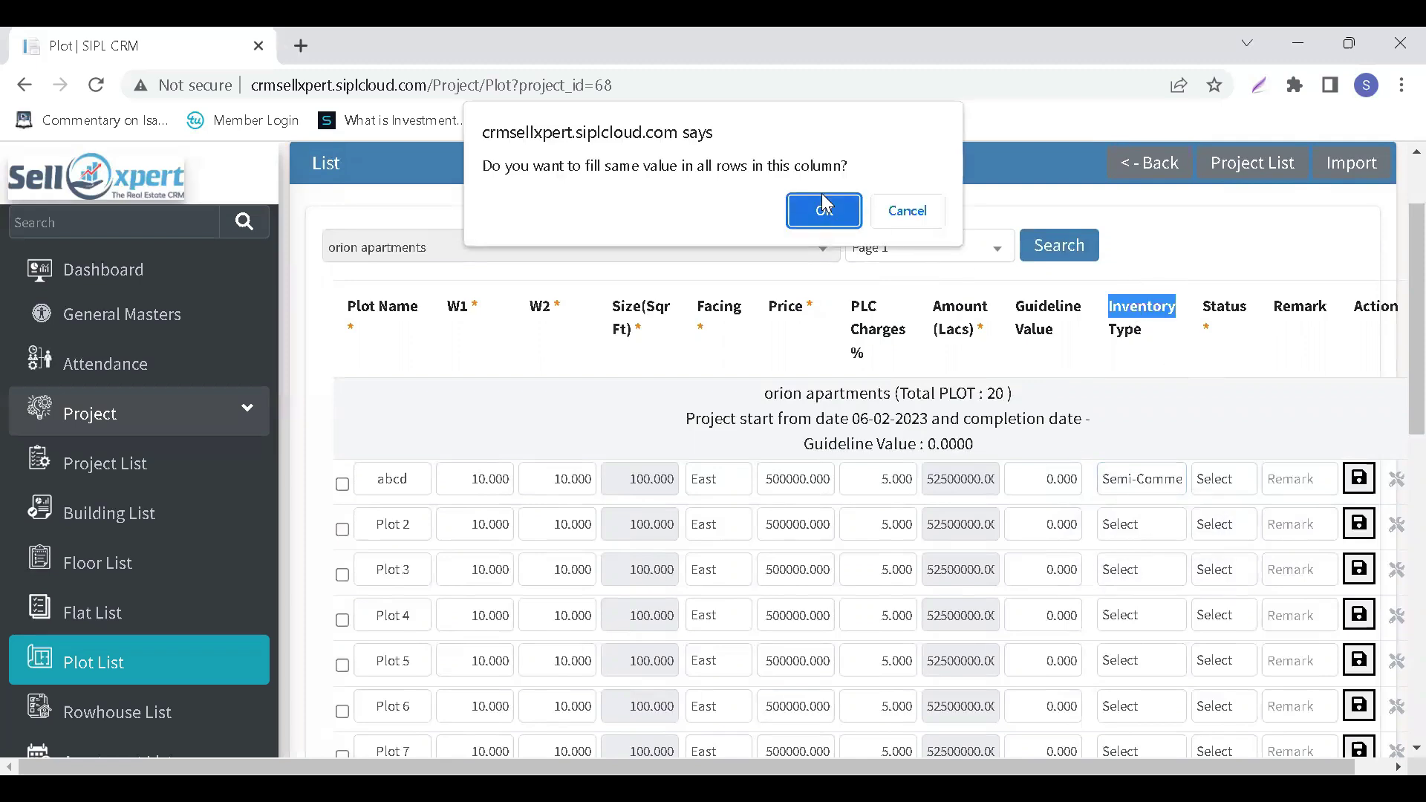
left_click(823, 212)
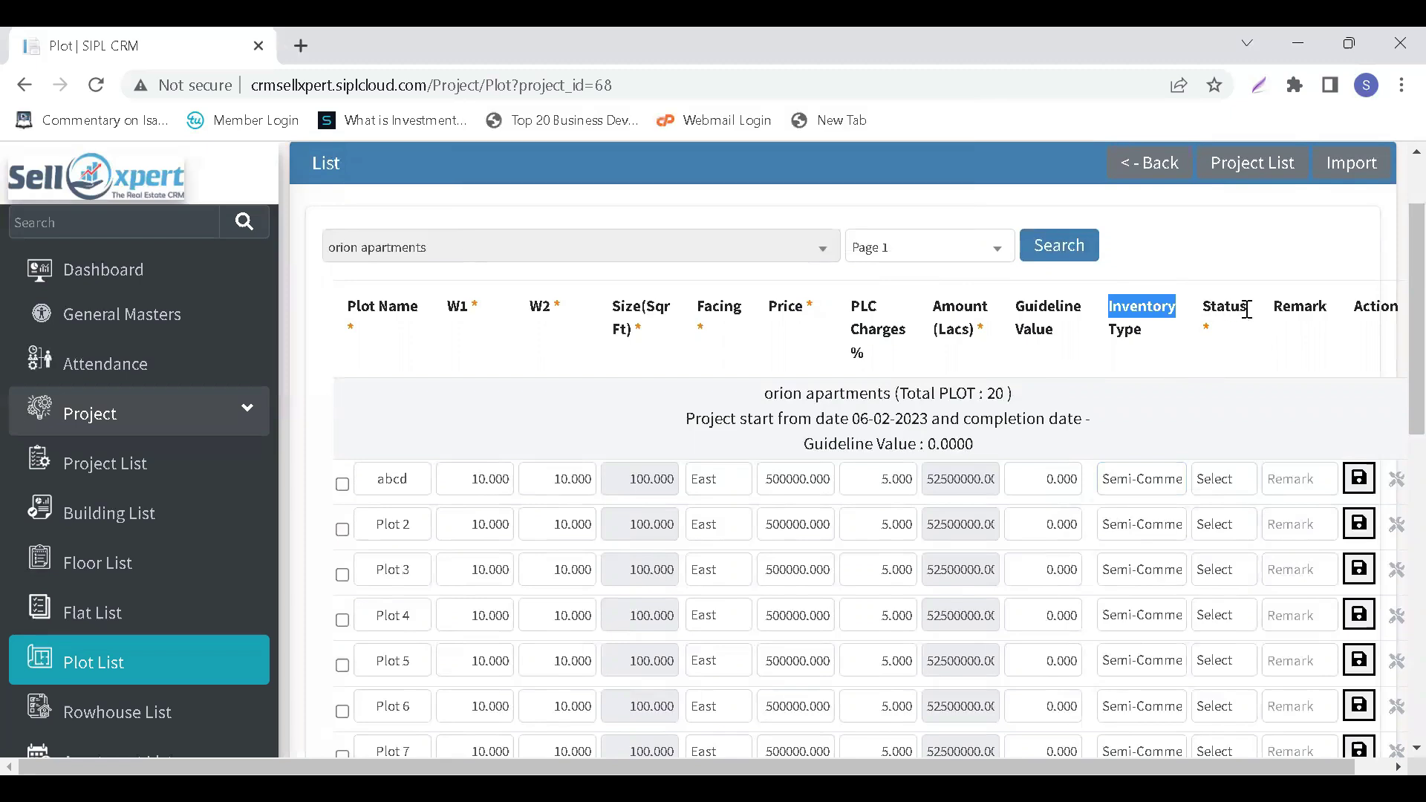
Set the status of plot abcd to Available, Plot 2 to Under Construction and Plot 8 to Available.
left_click(1230, 311)
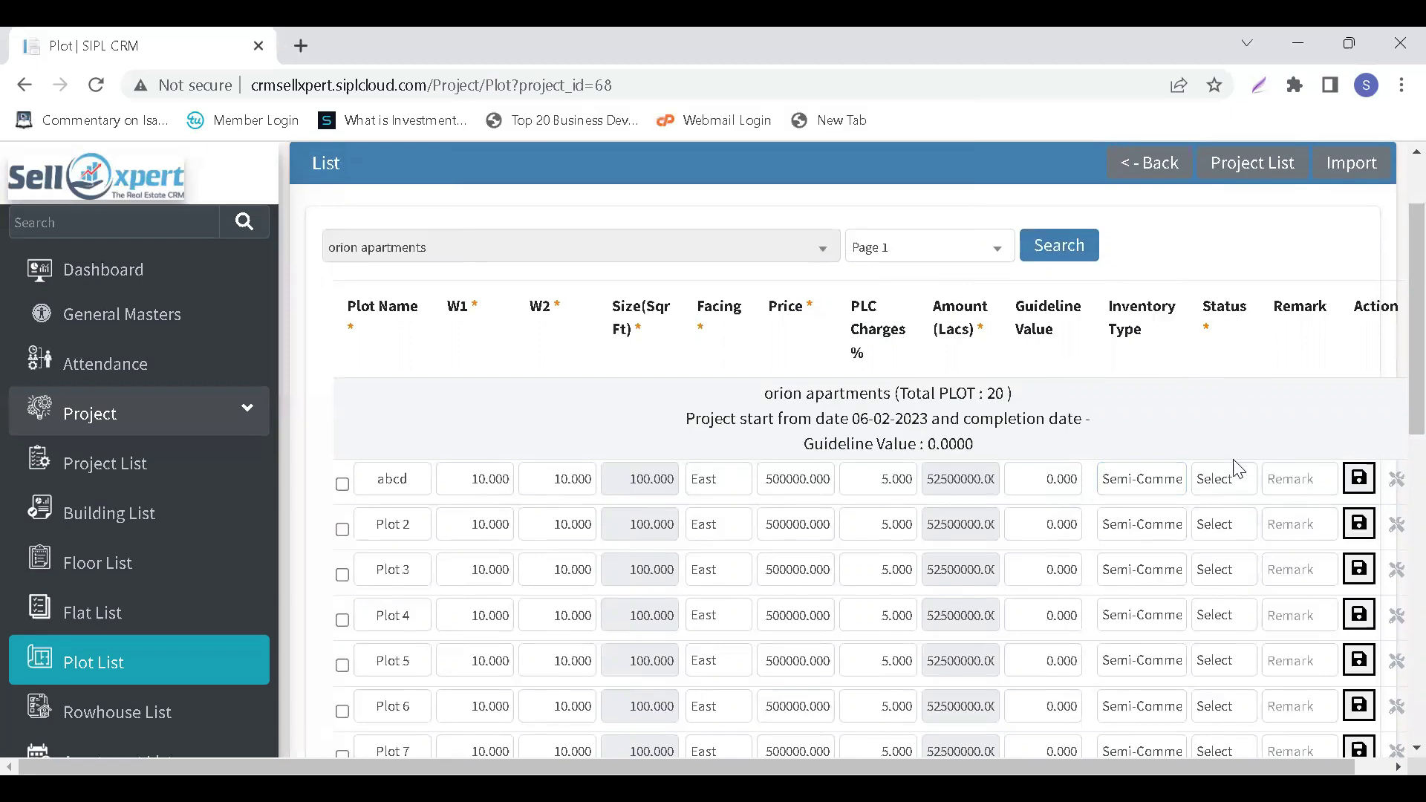
left_click(1215, 490)
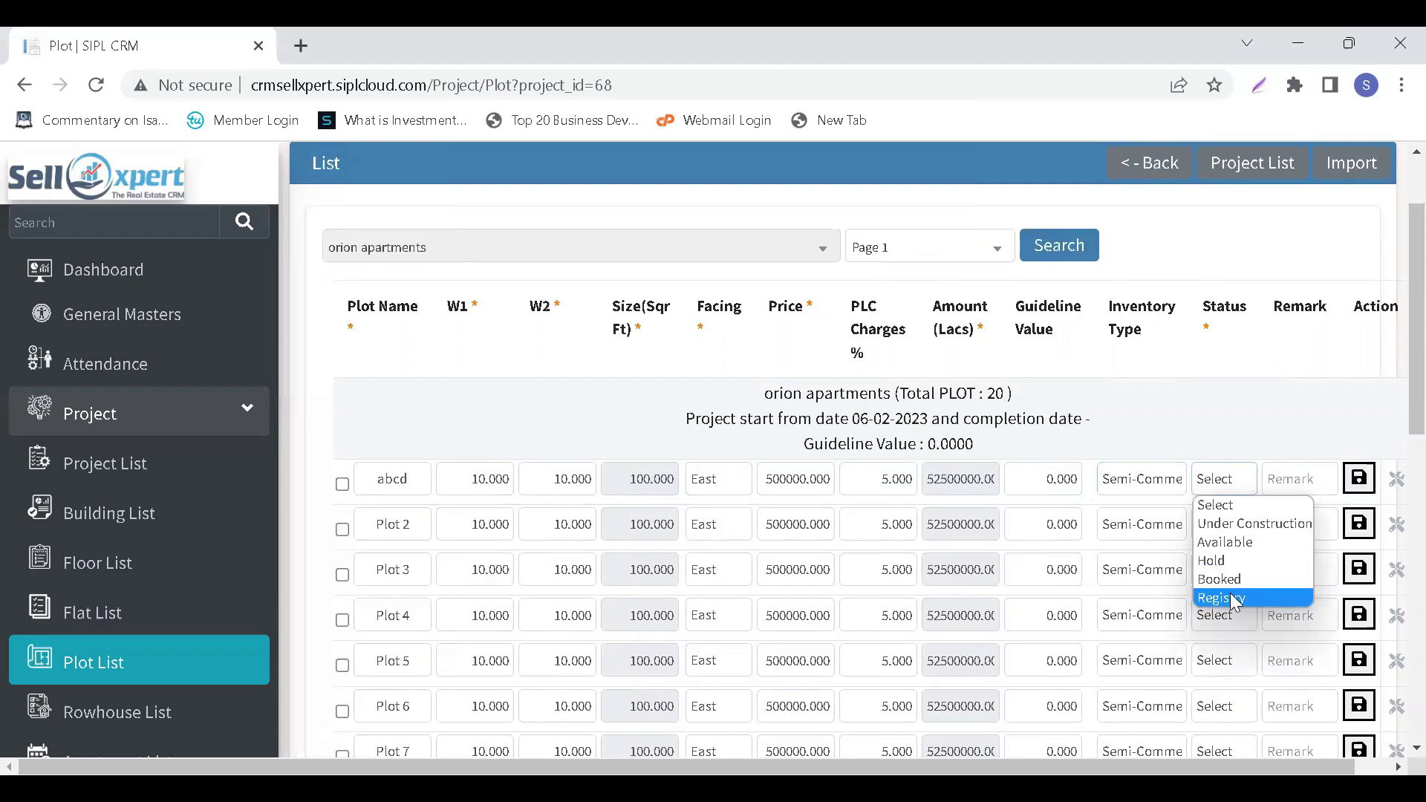
left_click(1231, 548)
left_click(1225, 533)
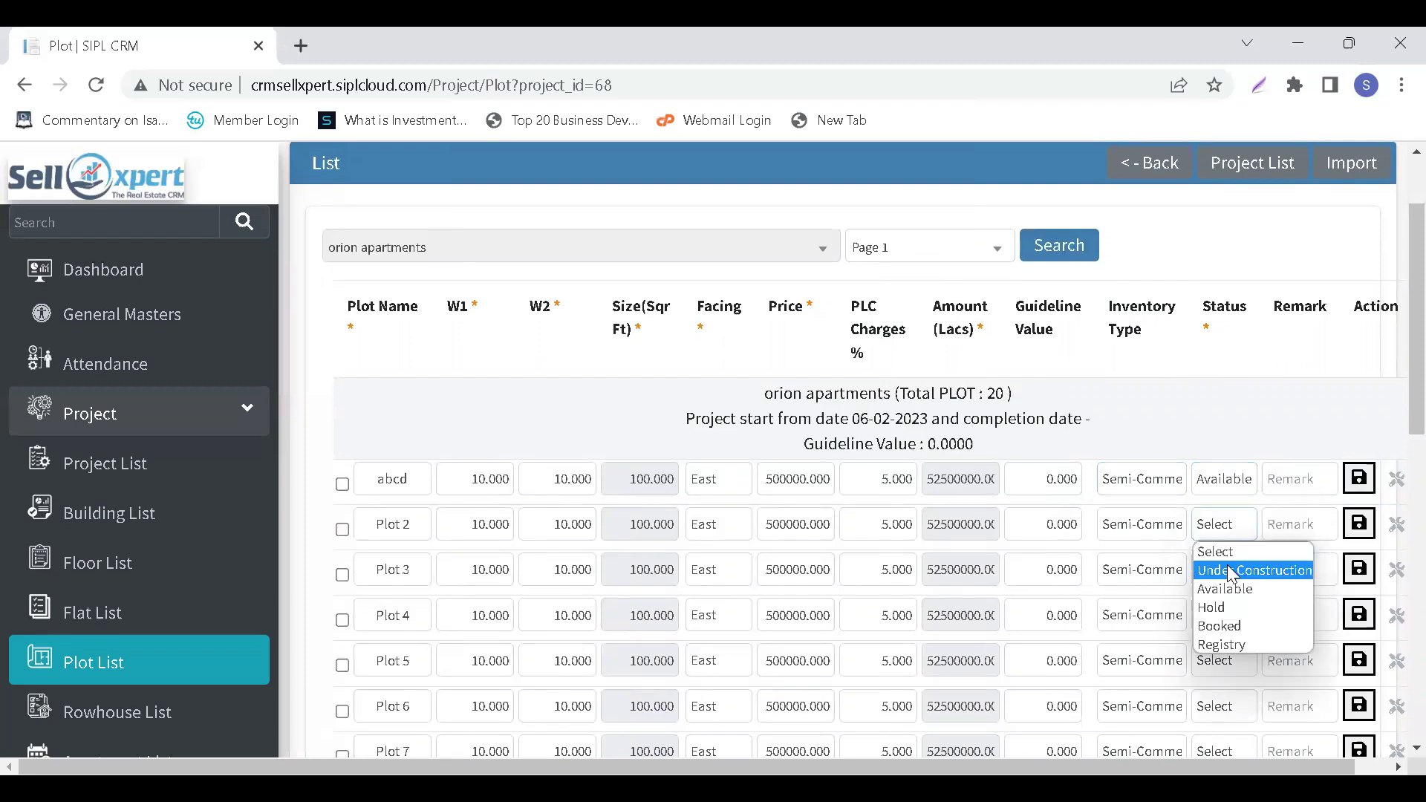
left_click(1230, 570)
scroll(1230, 572, "down", 3)
left_click(1226, 567)
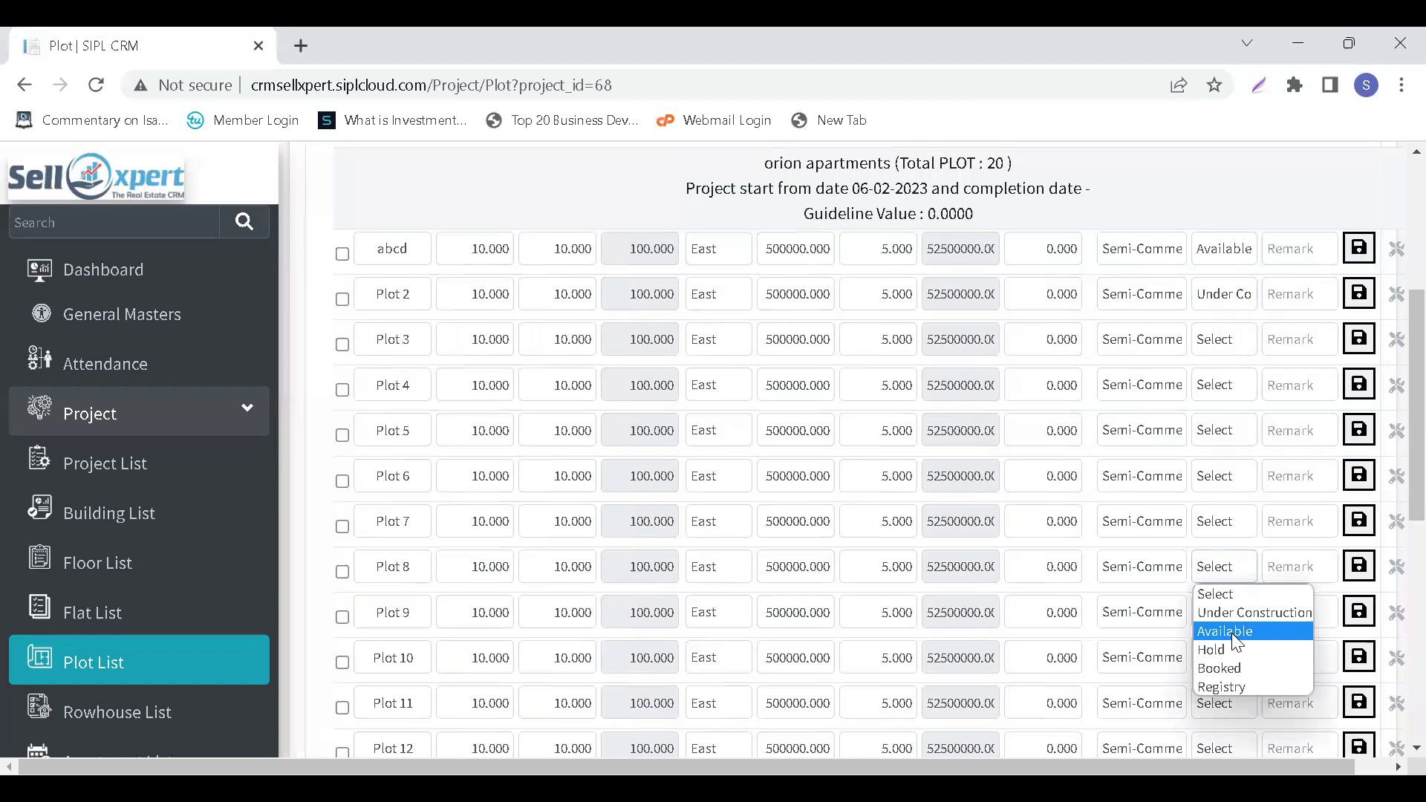
left_click(1226, 632)
Set the status of Plot 12 to Hold, Plot 16 to Booked and Plot 20 to Registry.
scroll(1225, 632, "down", 2)
left_click(1219, 628)
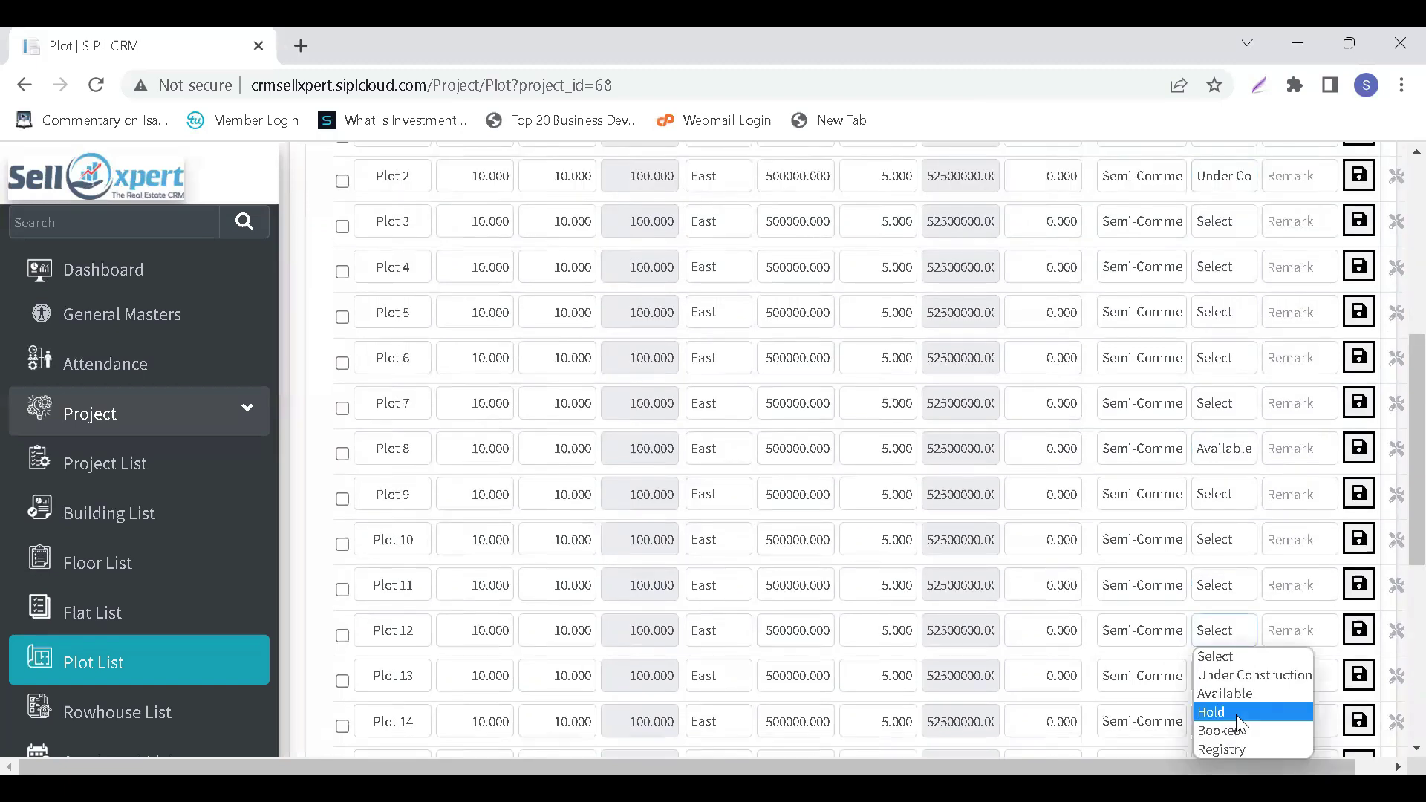
left_click(1236, 713)
scroll(1236, 714, "down", 1)
left_click(1236, 717)
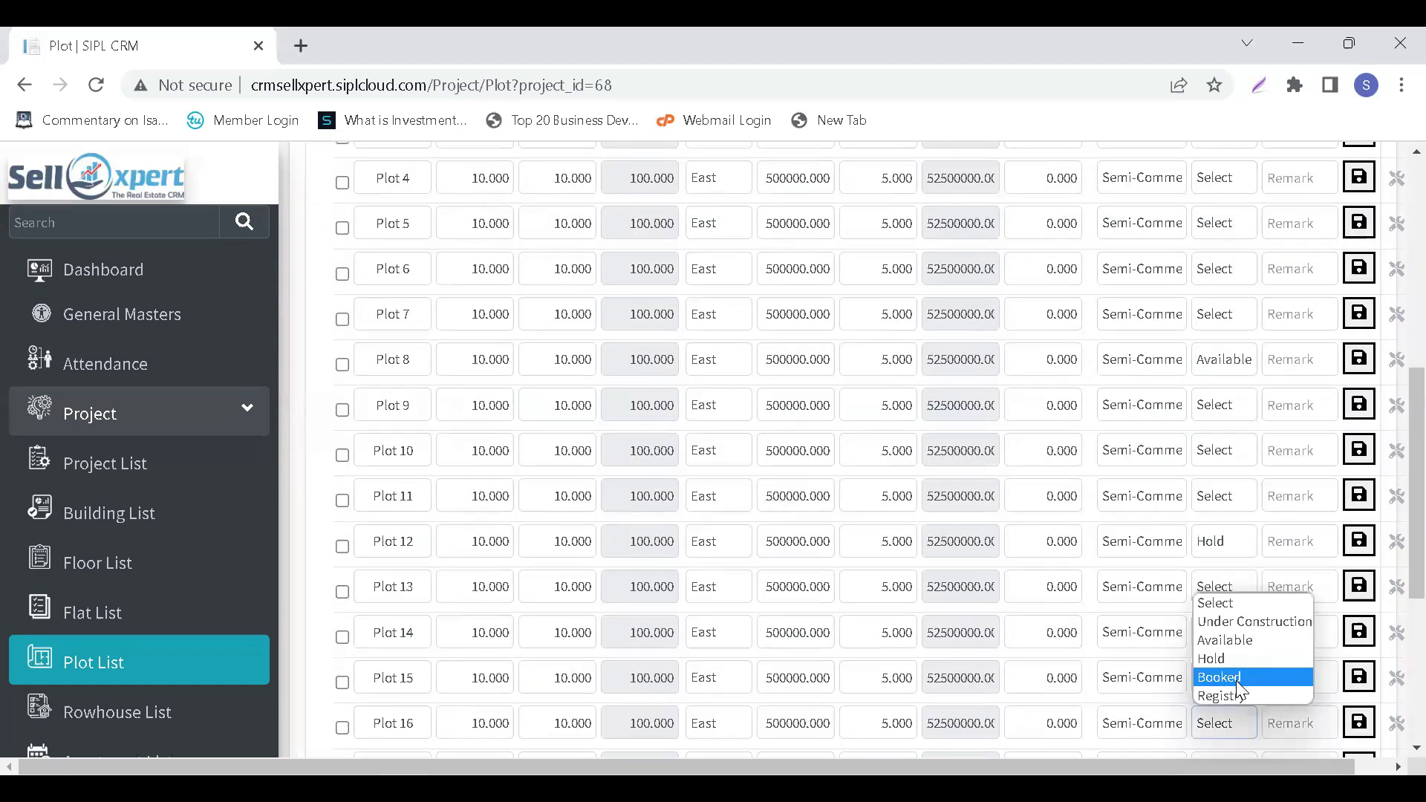
left_click(1236, 679)
scroll(1237, 689, "down", 3)
left_click(1238, 691)
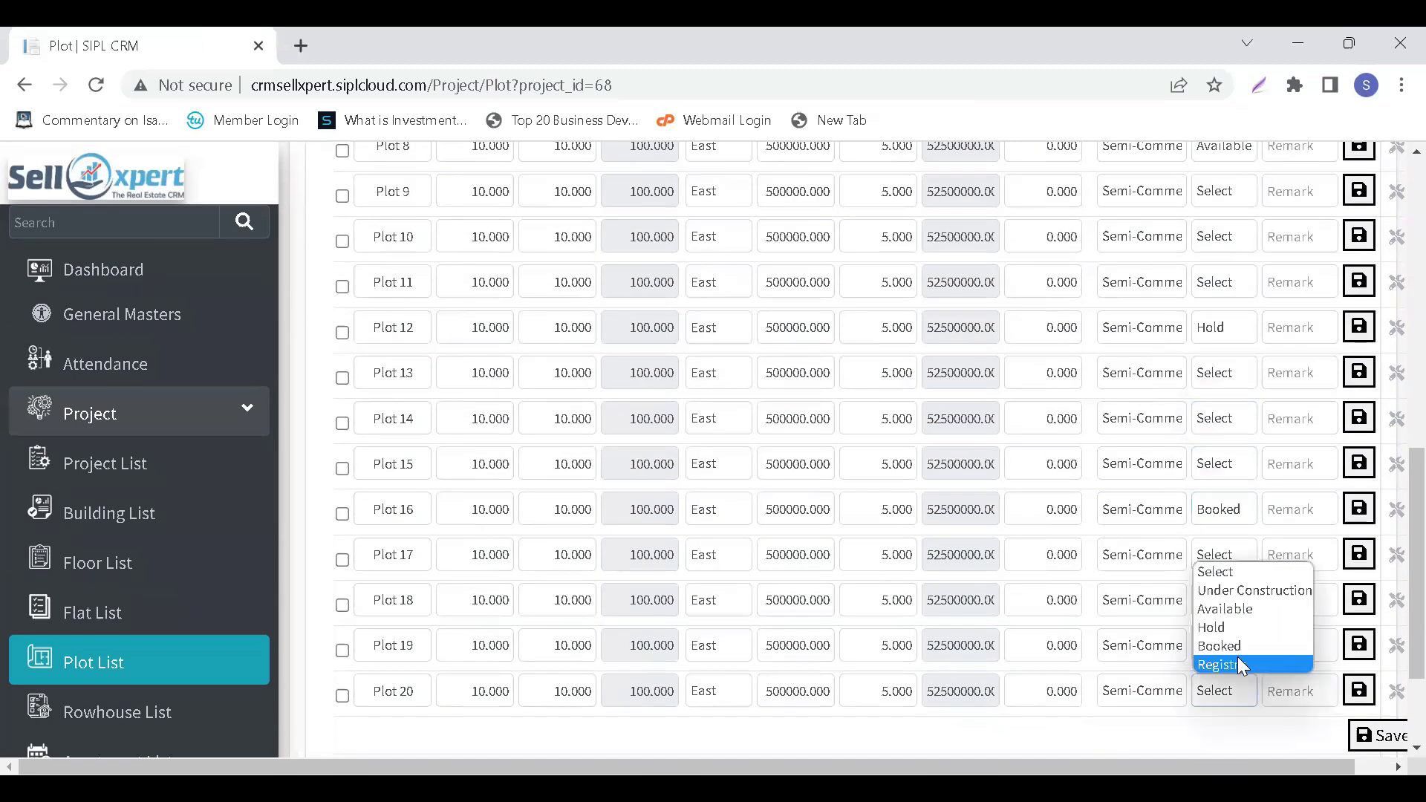
left_click(1238, 657)
Save all plot rows of orion apartments together after a last look through the list.
scroll(834, 548, "up", 10)
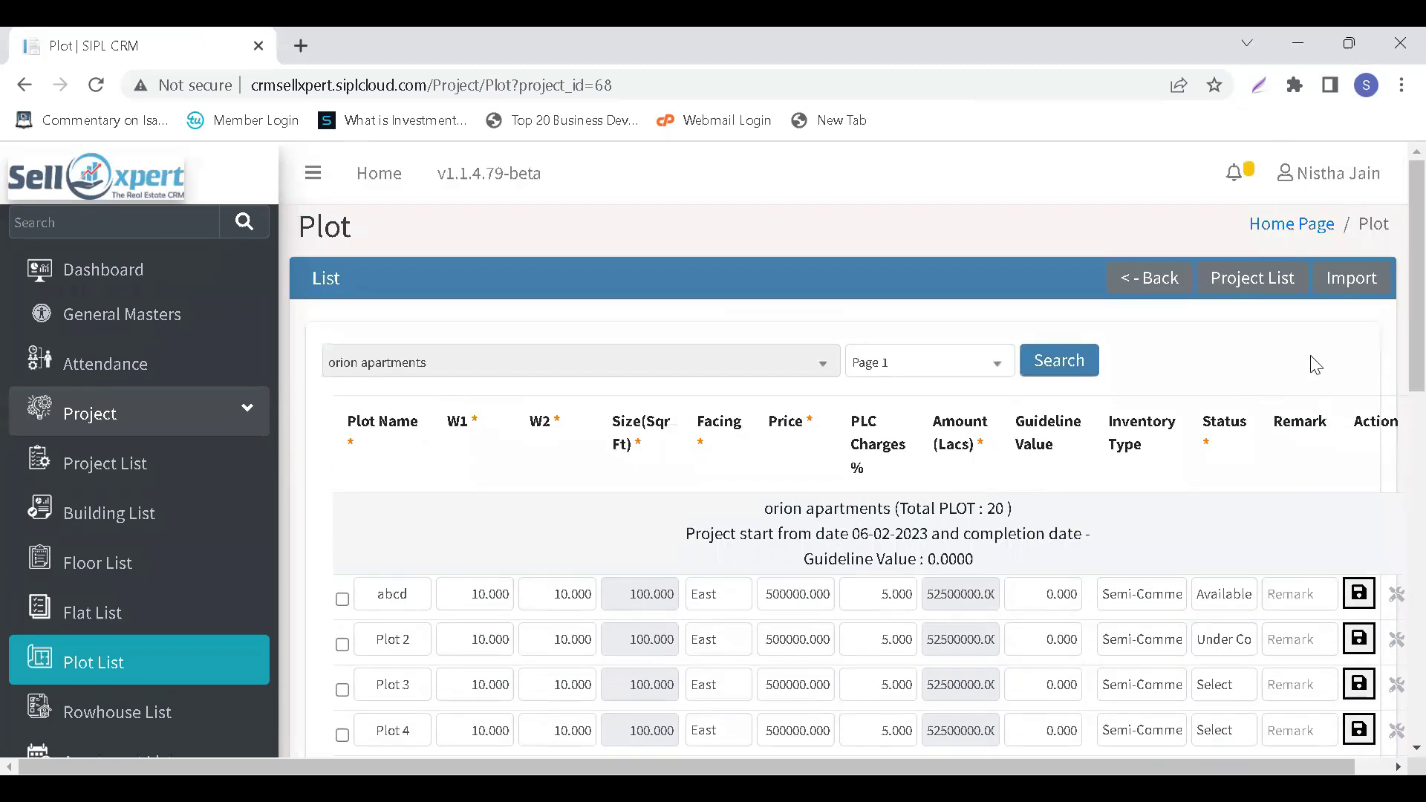
scroll(1124, 401, "down", 10)
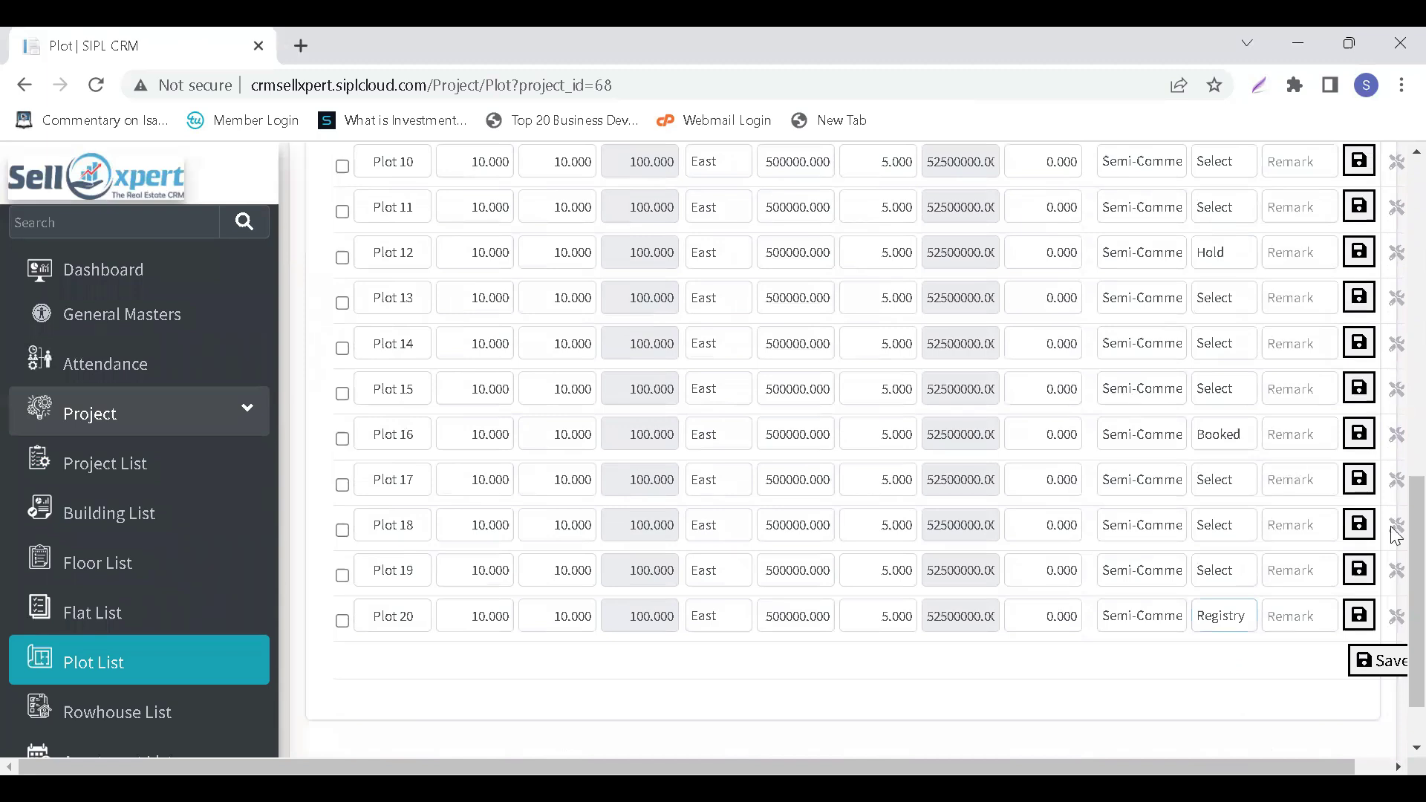
left_click(1390, 658)
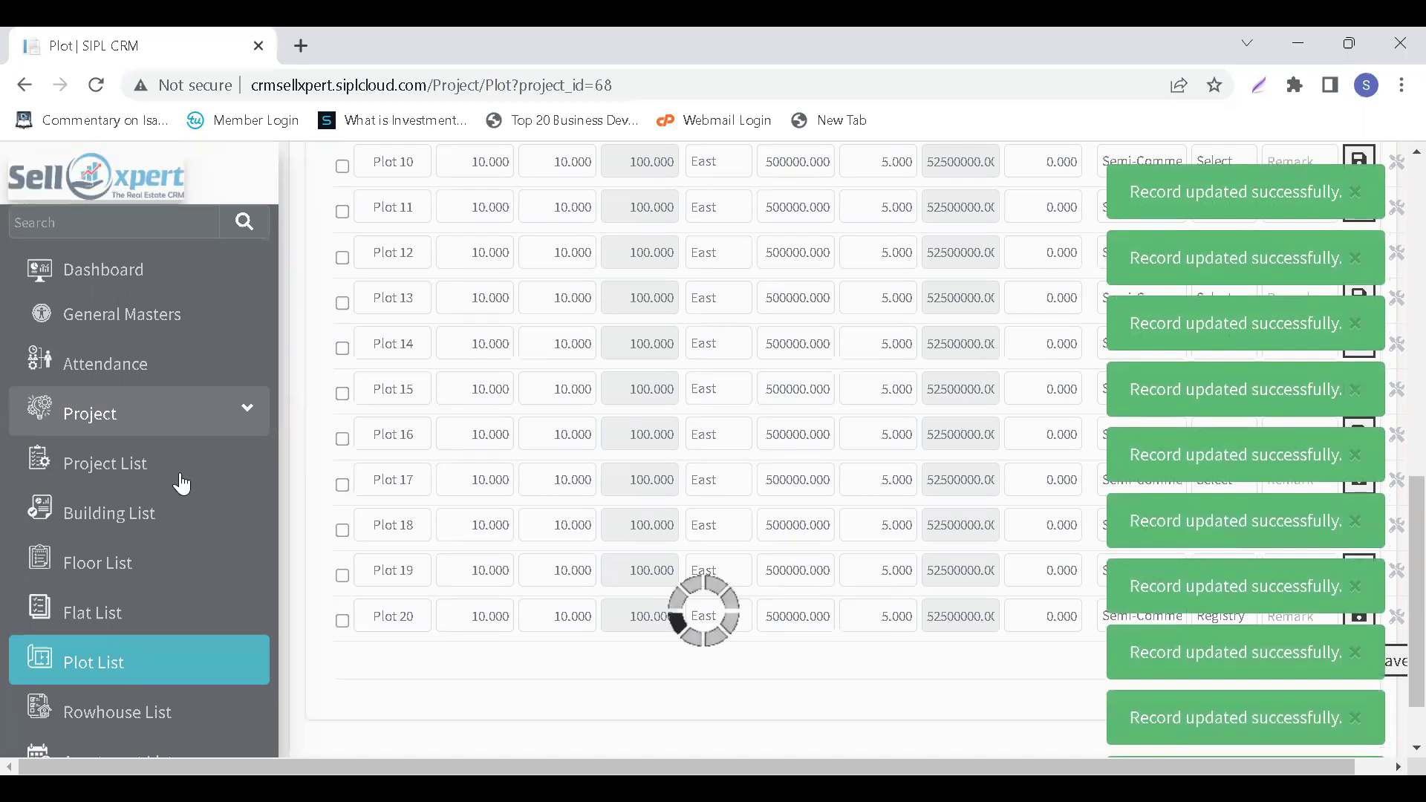
Open the inventory report and filter it by project type PLOT and project orion apartments.
scroll(181, 483, "down", 3)
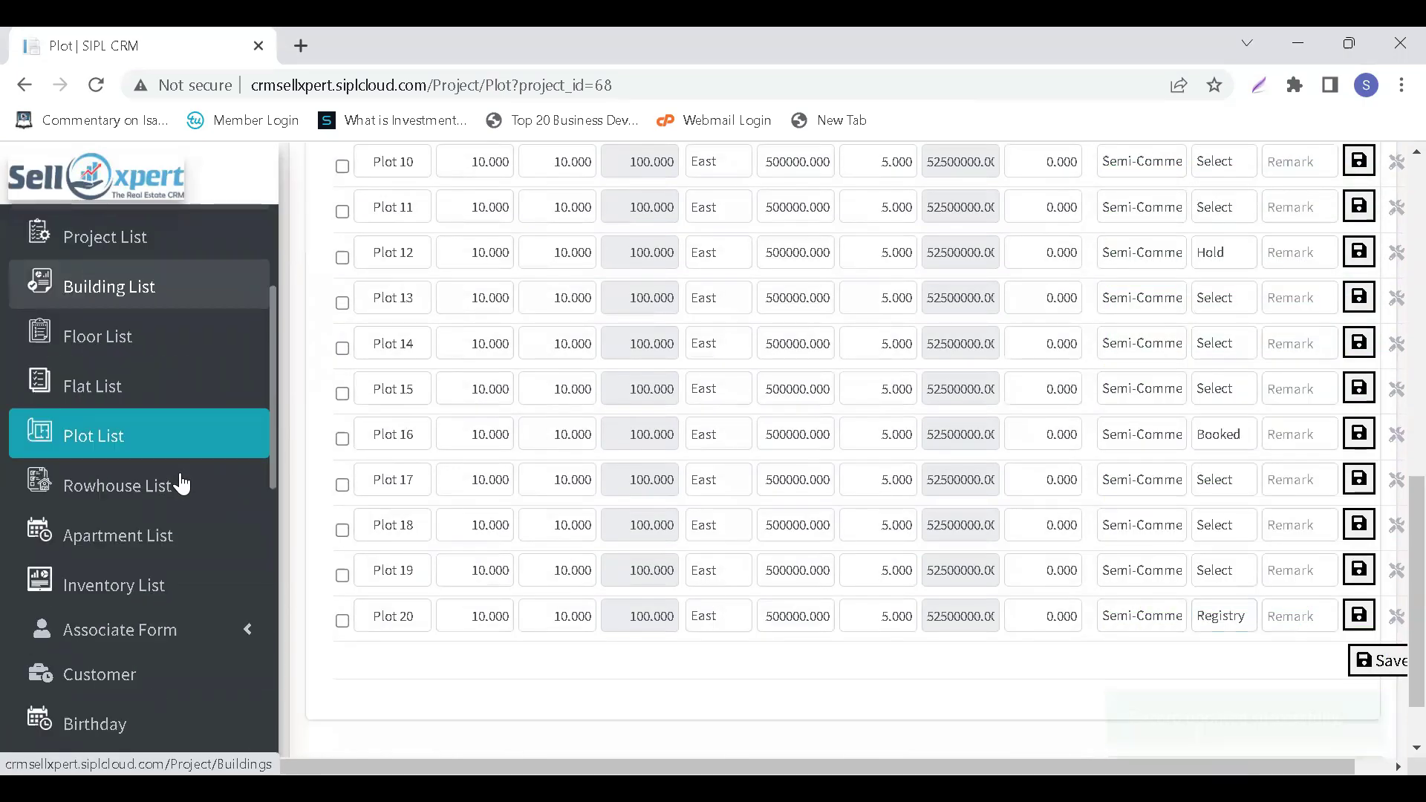
left_click(130, 574)
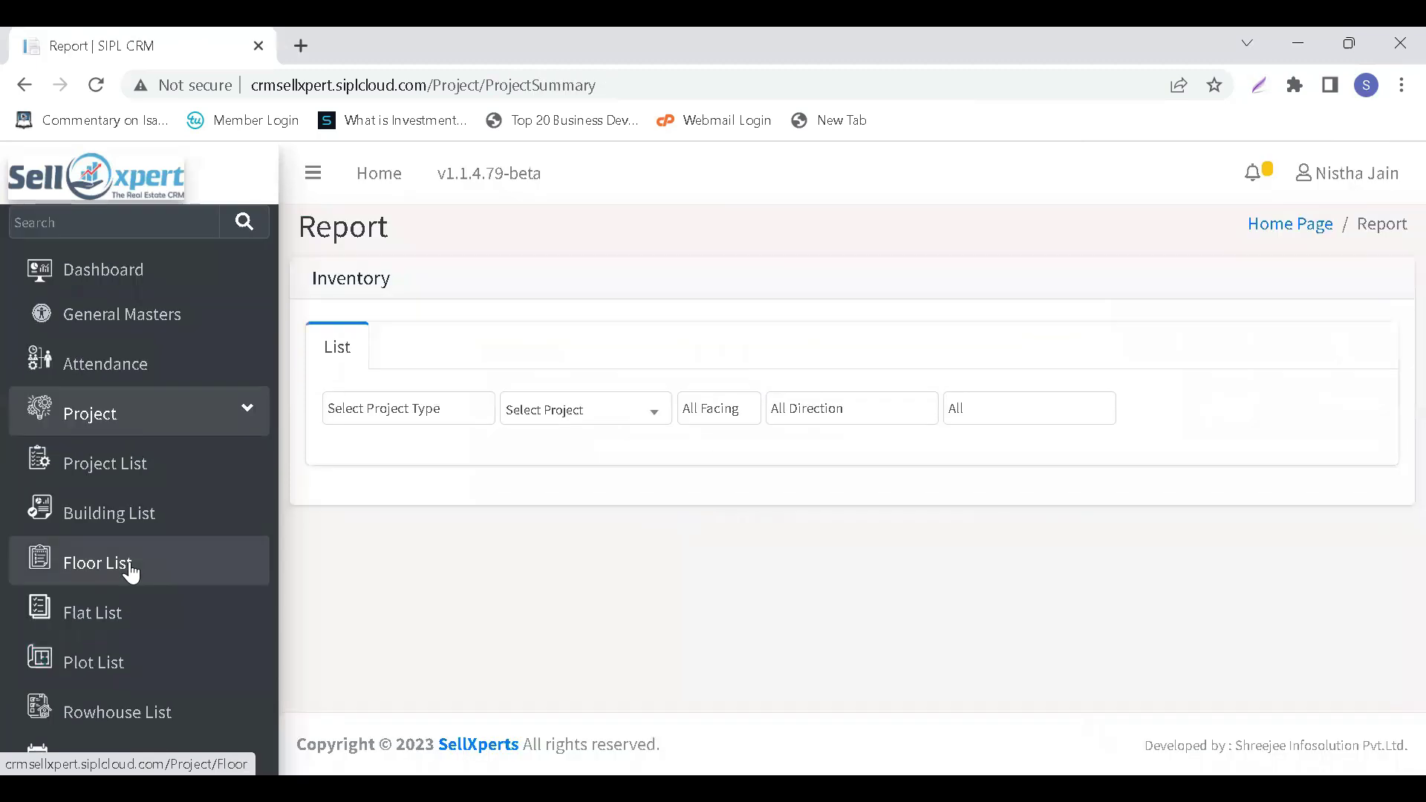
left_click(357, 420)
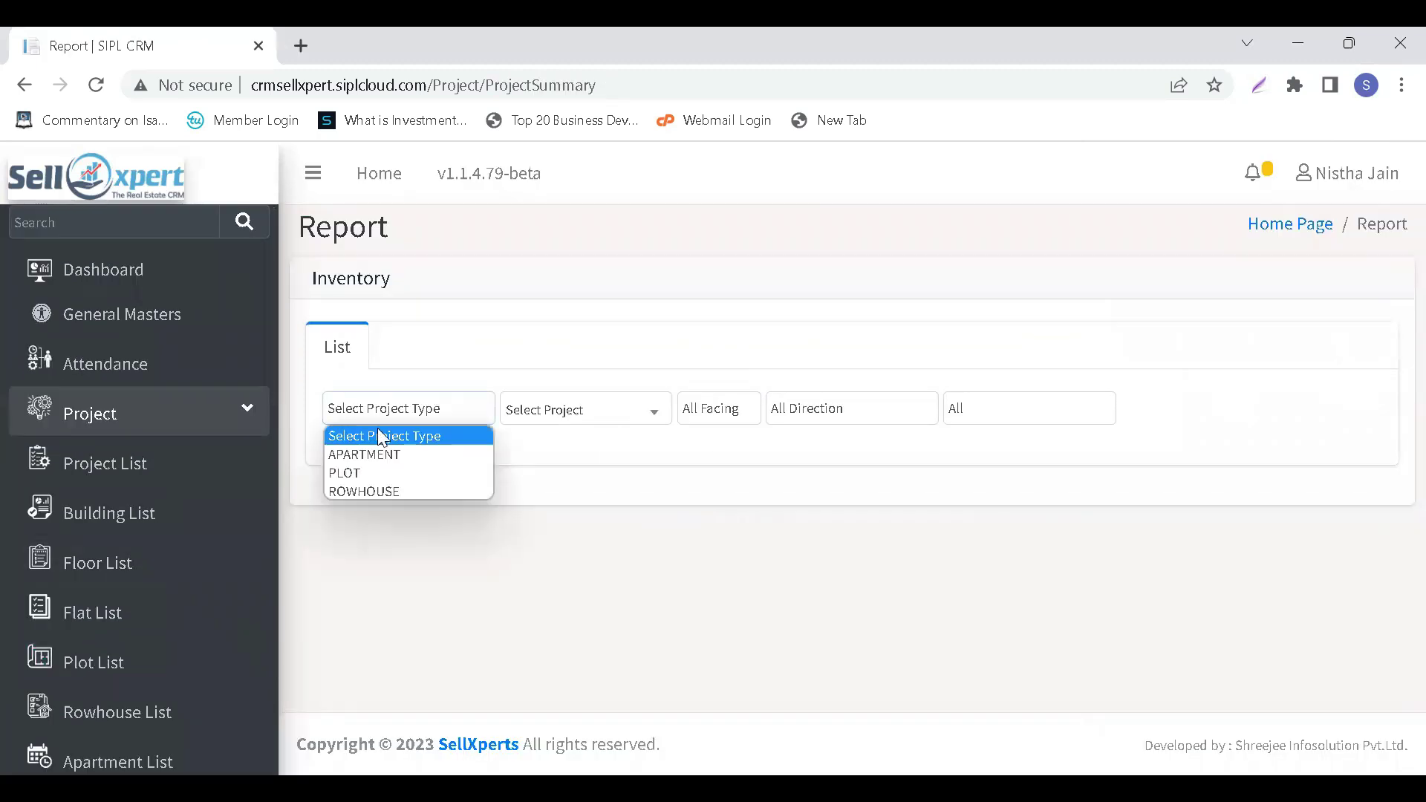
left_click(450, 474)
left_click(586, 425)
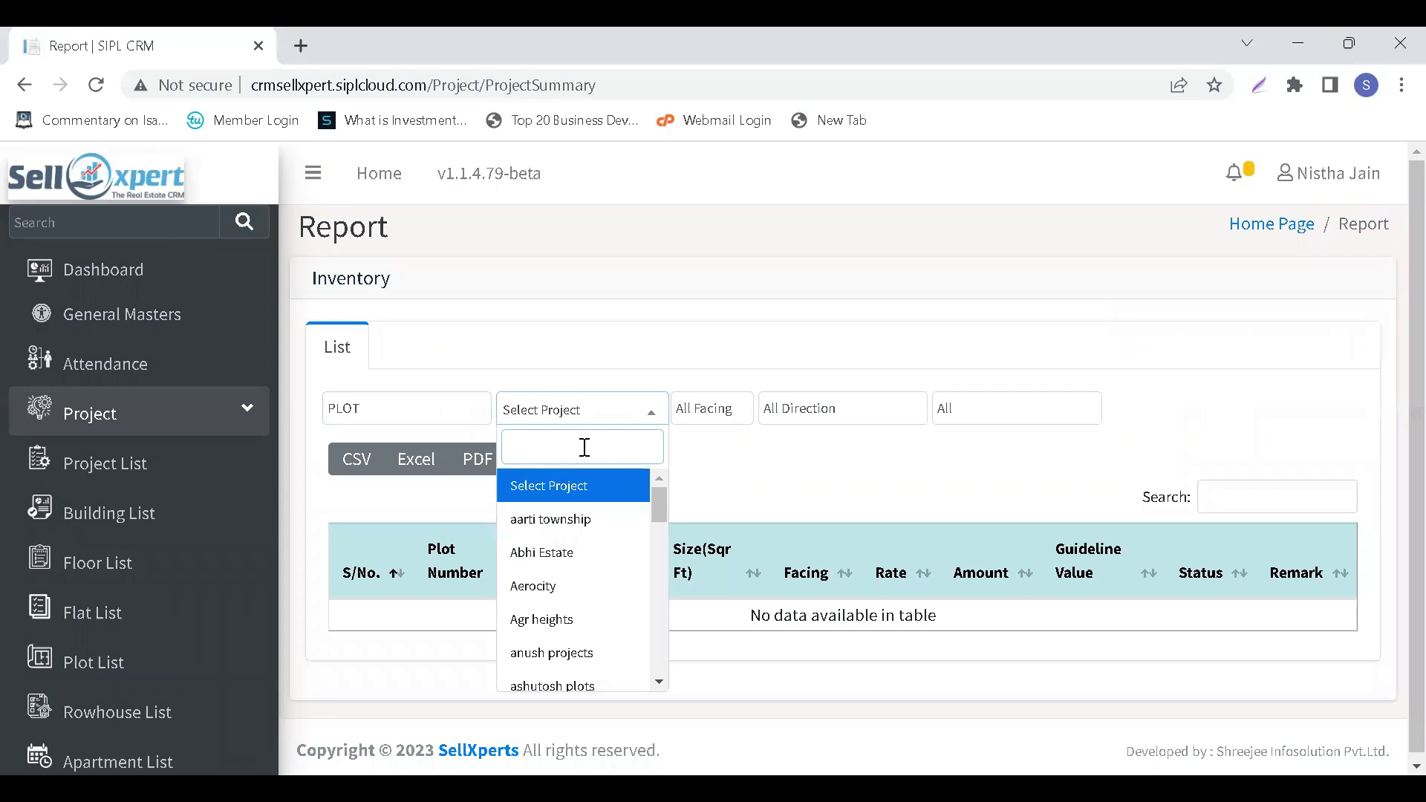
type("orio")
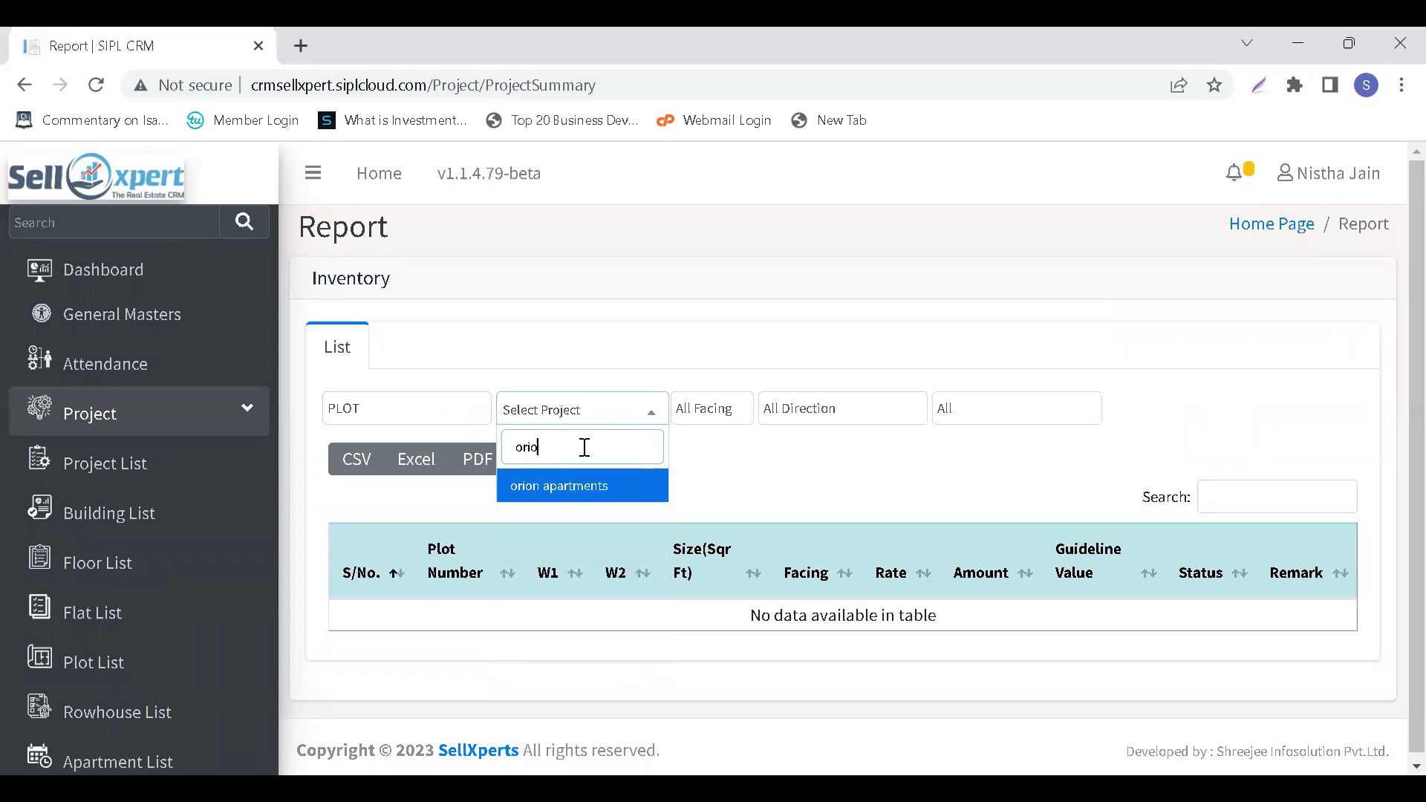
left_click(594, 490)
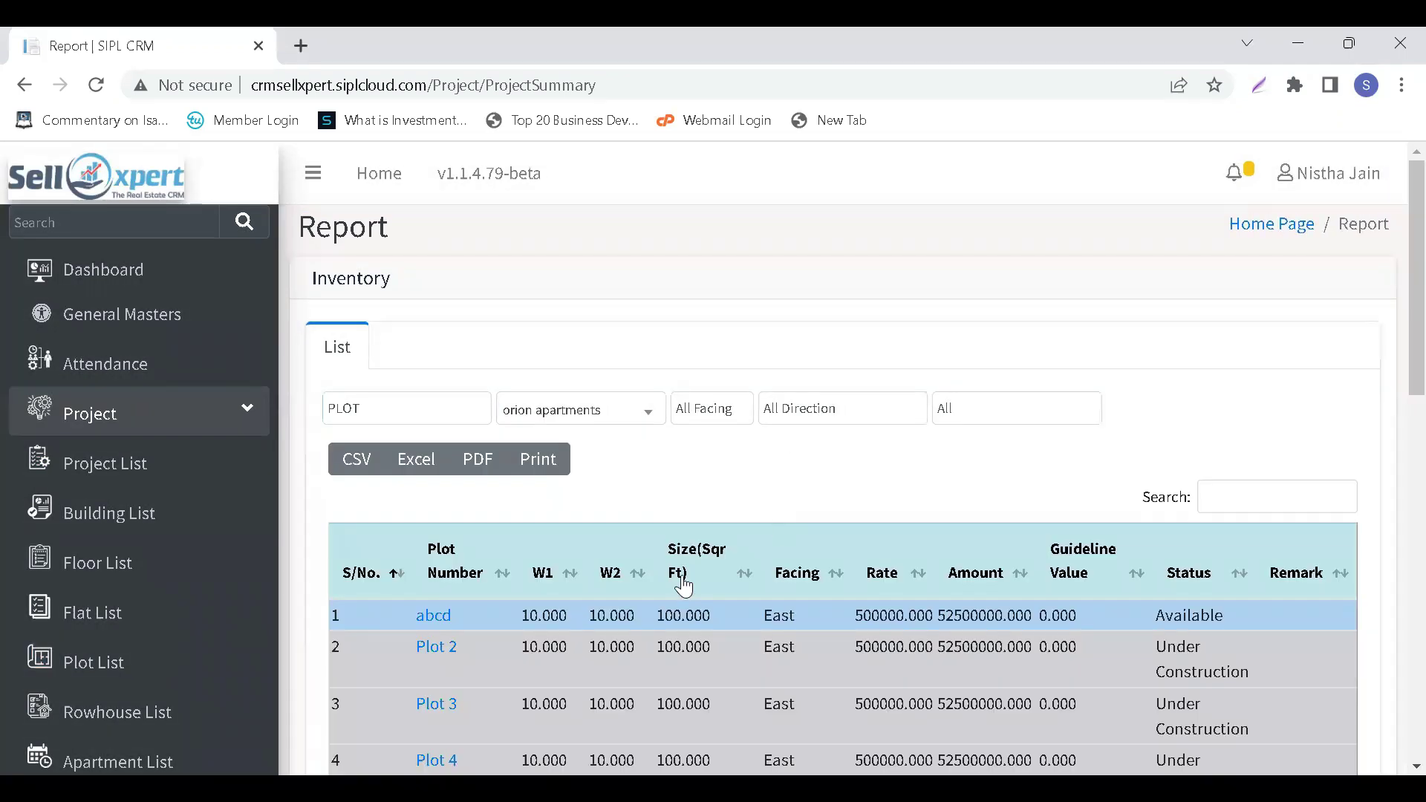
Examine the inventory report's plot rows down to Plot 20, including their statuses and row colours.
scroll(684, 587, "down", 1)
scroll(684, 587, "down", 10)
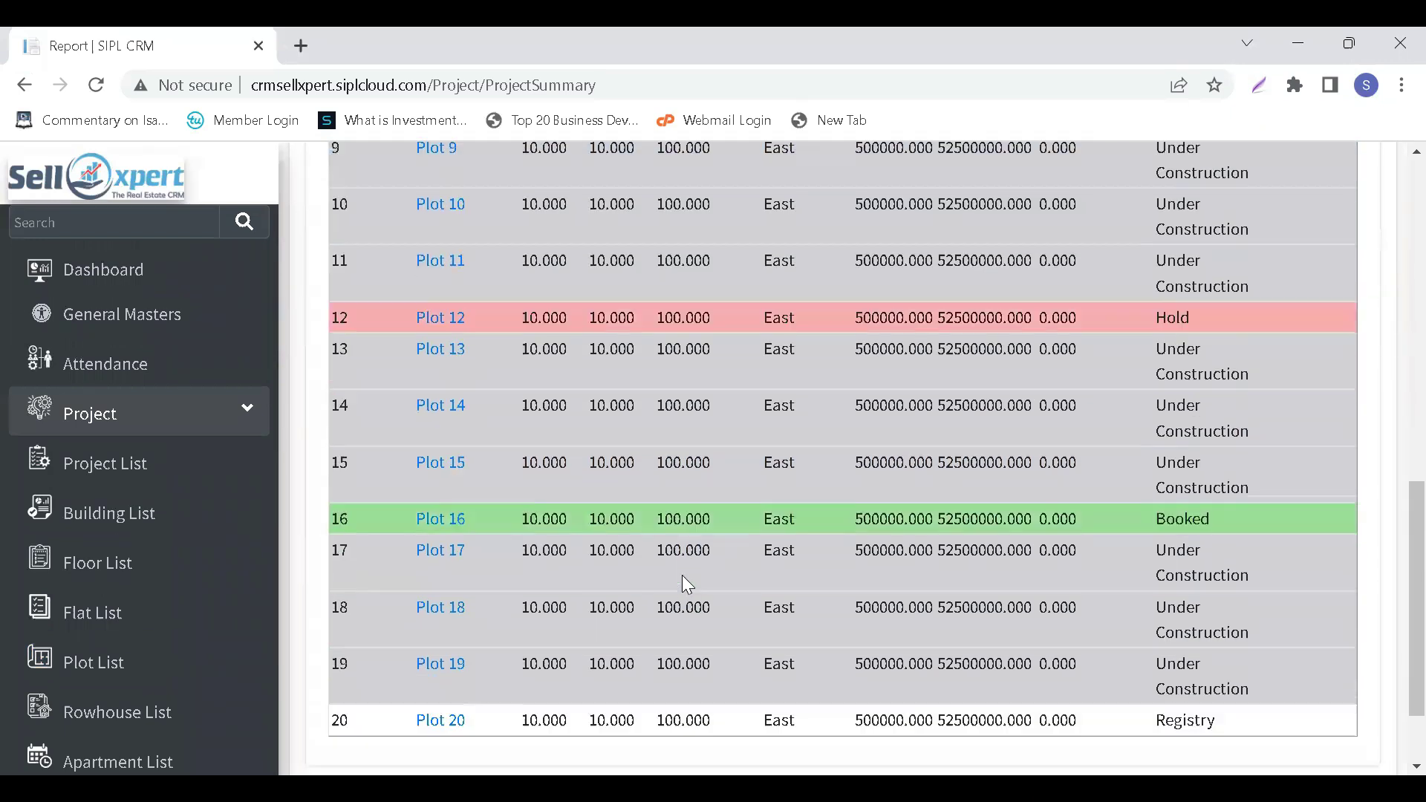
scroll(682, 575, "down", 1)
scroll(682, 574, "up", 1)
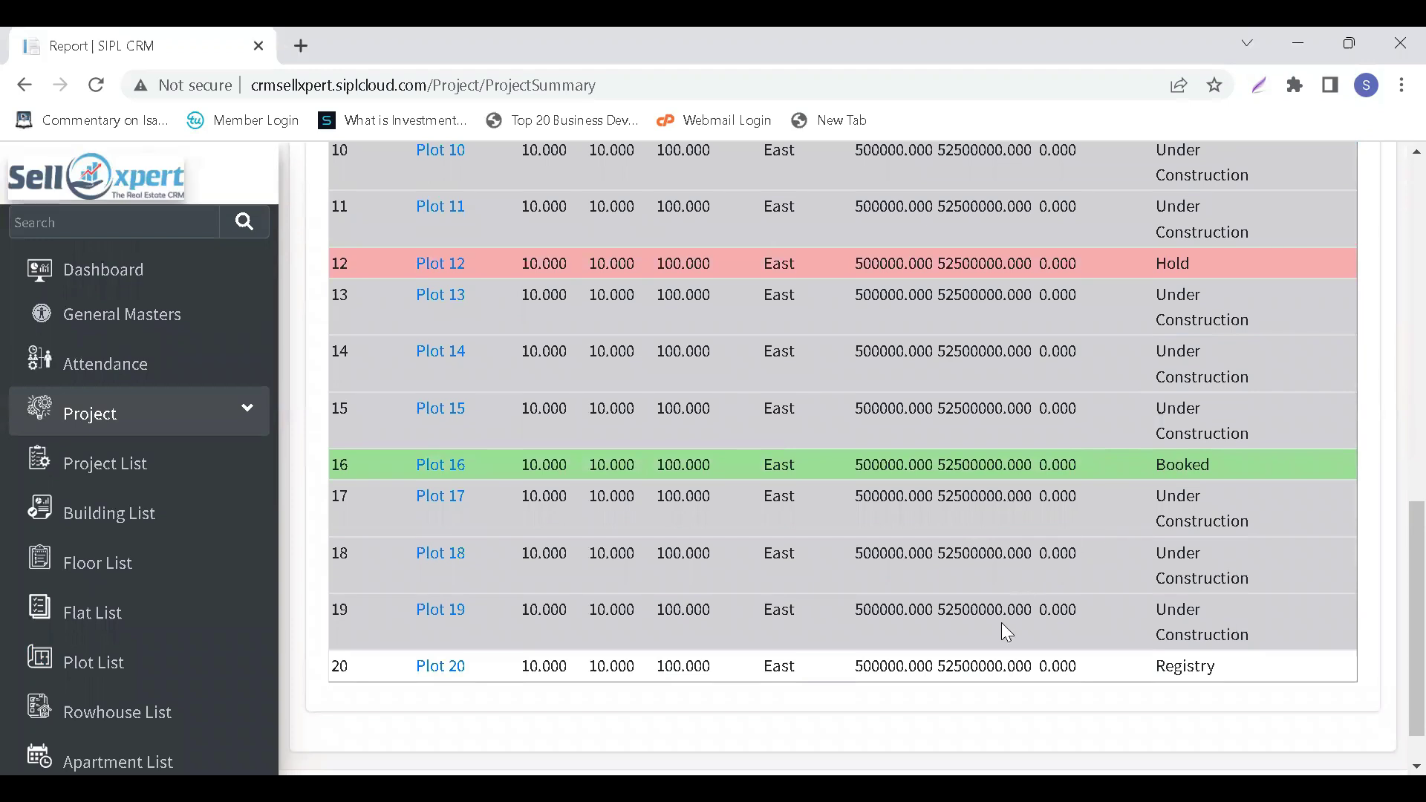
Review the inventory report's plot rows again, comparing the row colours used for the different plot statuses.
scroll(961, 684, "up", 1)
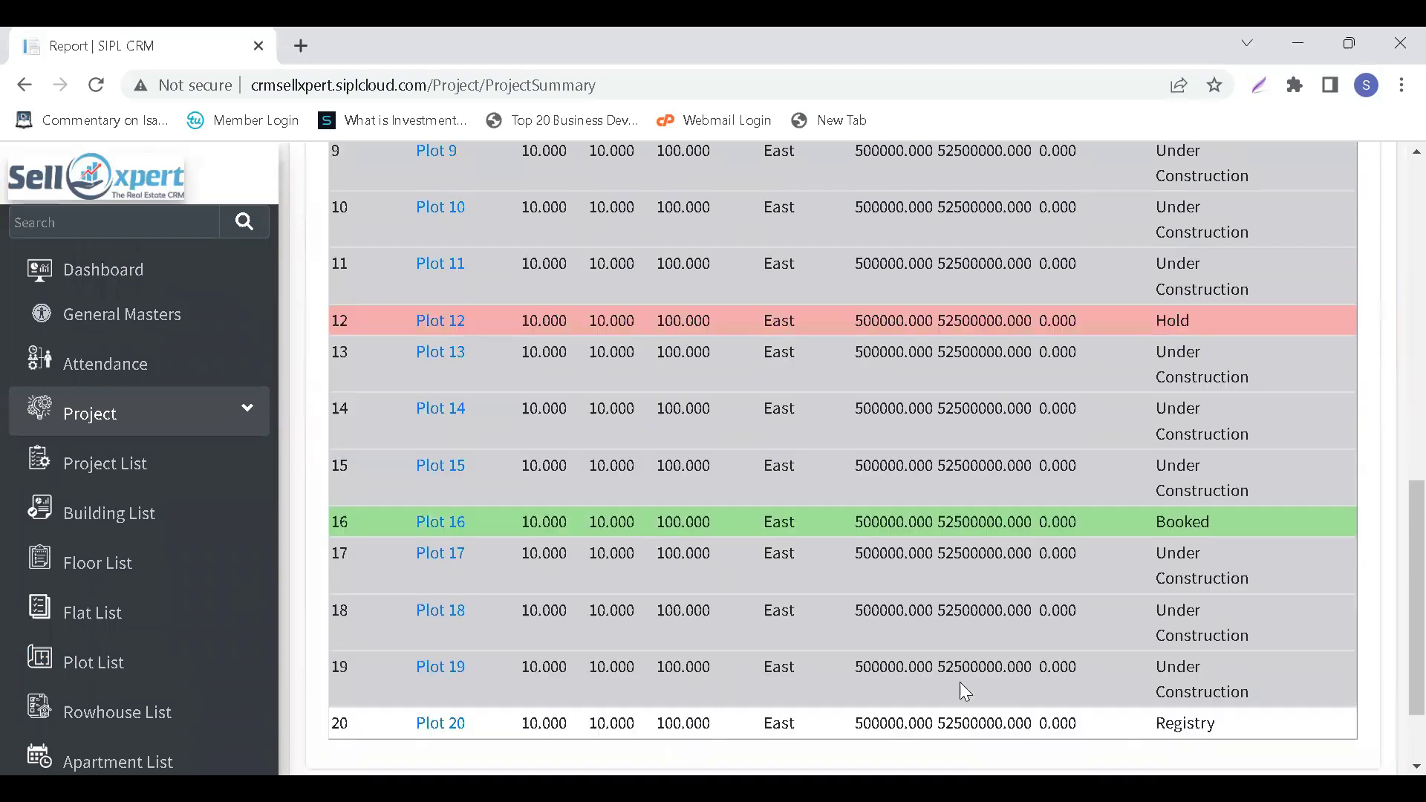
scroll(1025, 433, "up", 1)
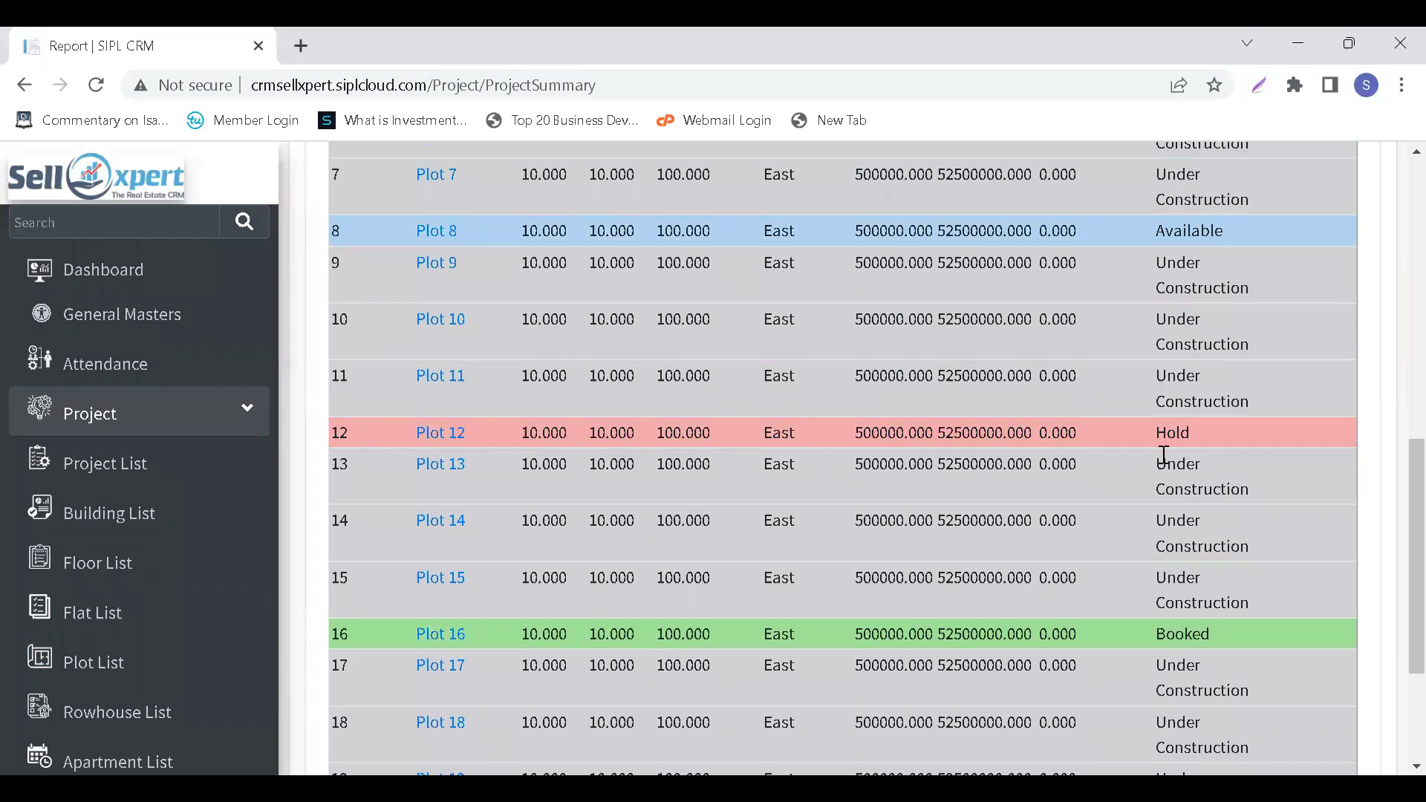
scroll(974, 455, "up", 2)
scroll(977, 460, "up", 1)
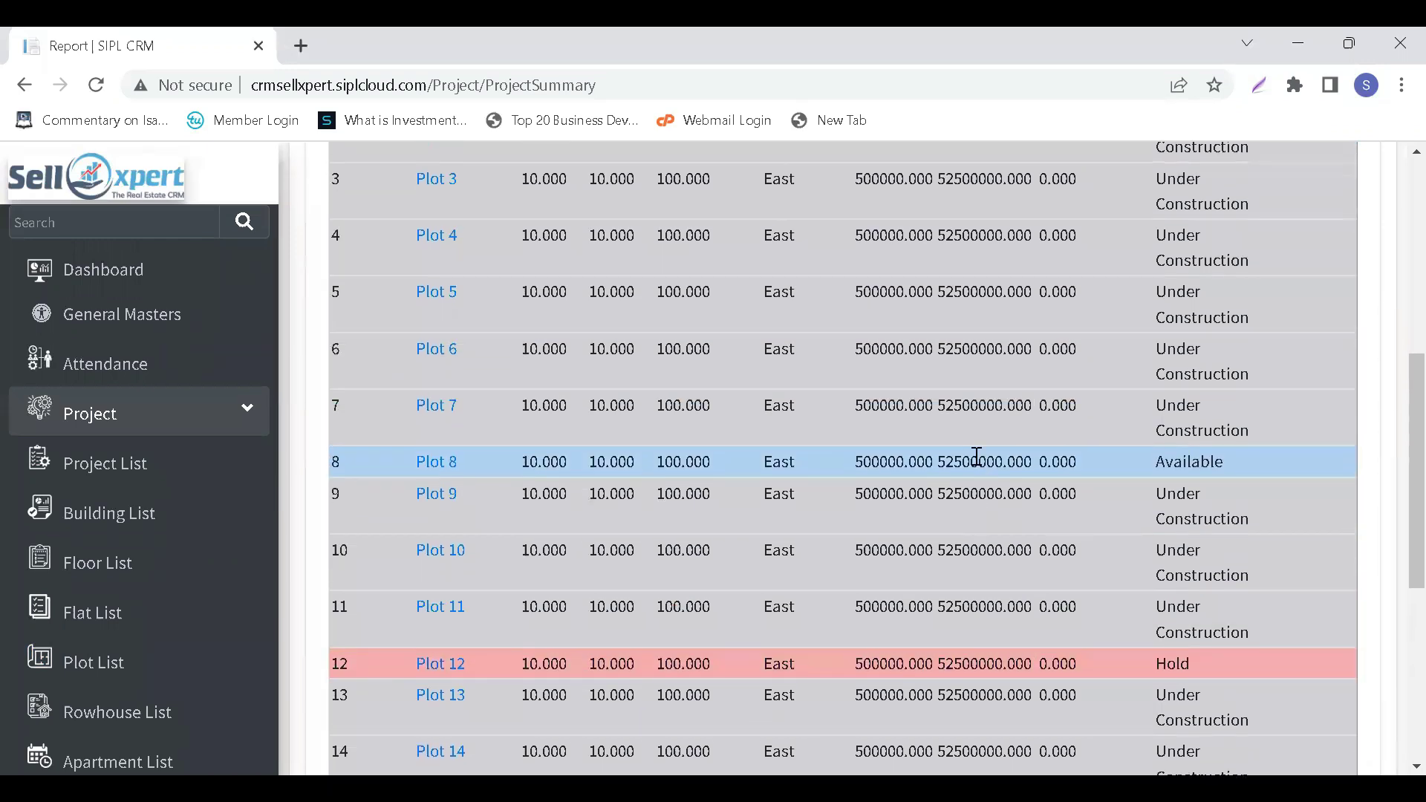
scroll(1163, 487, "up", 3)
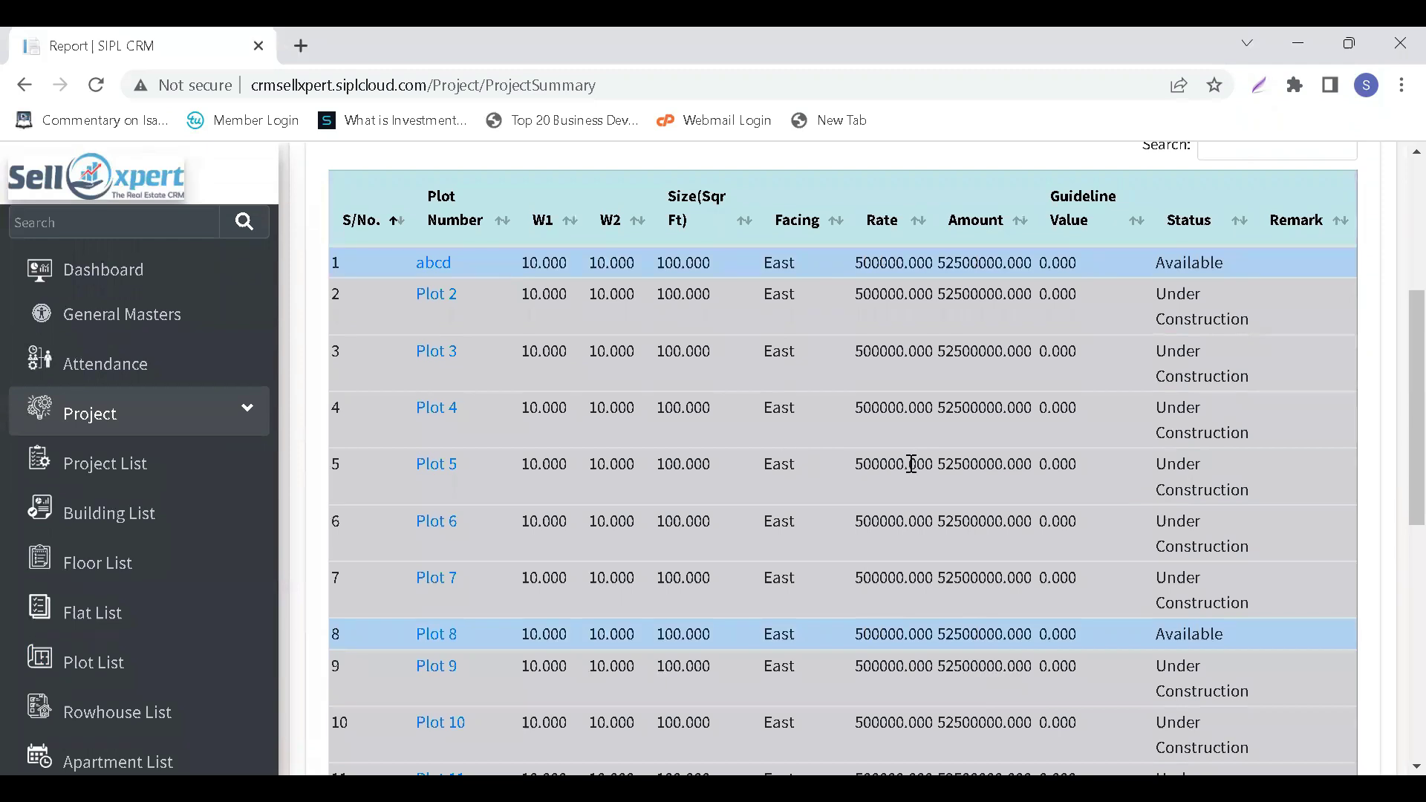
scroll(911, 465, "down", 7)
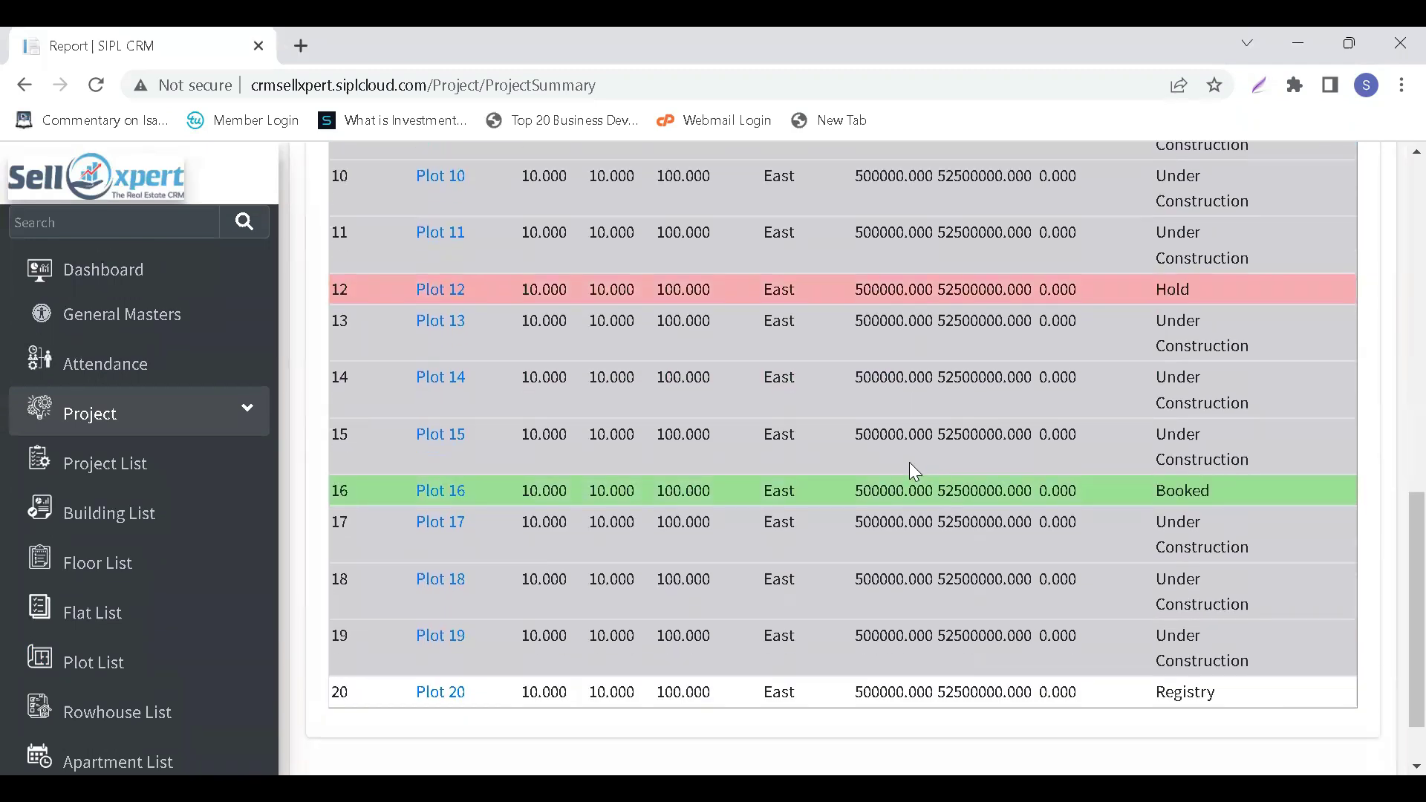
scroll(910, 464, "up", 7)
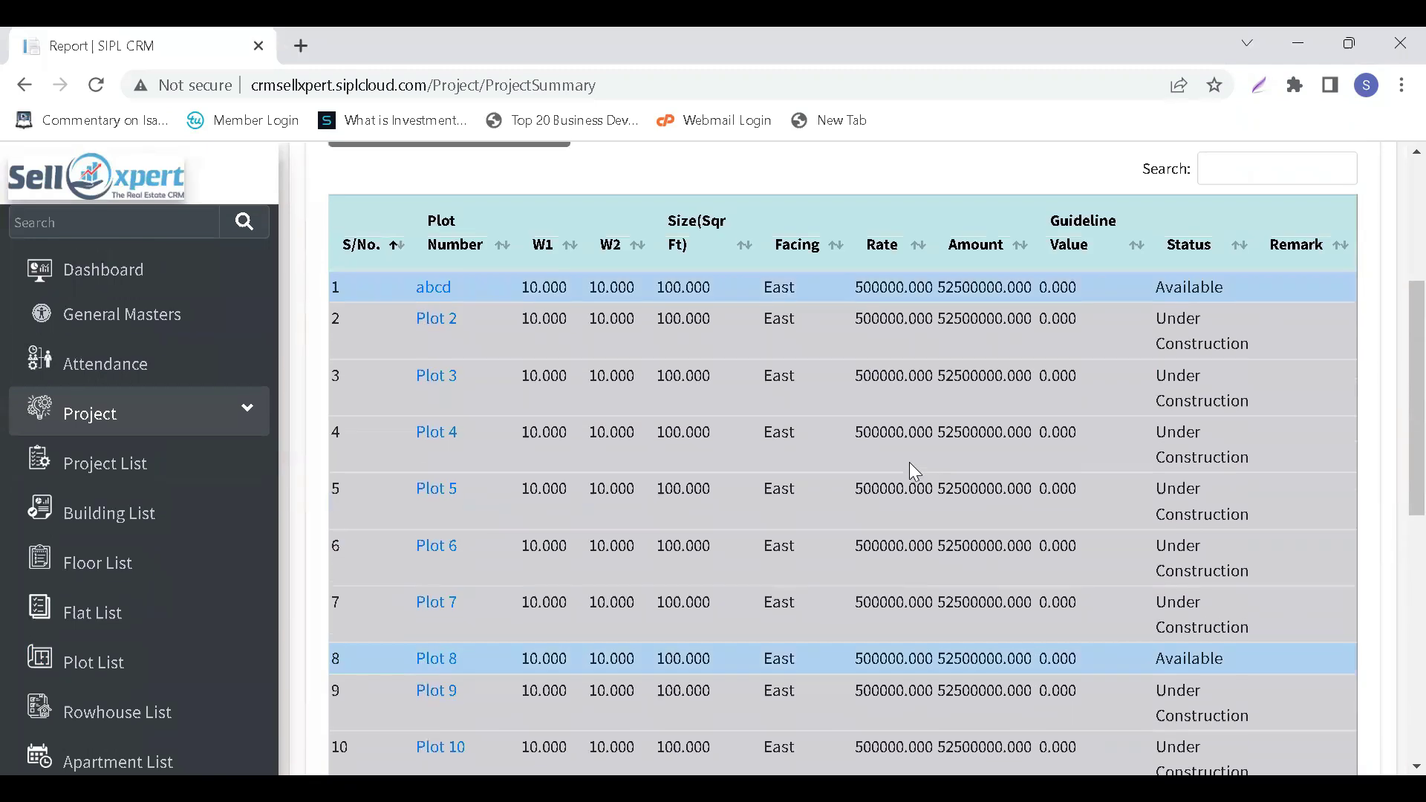
scroll(911, 463, "down", 2)
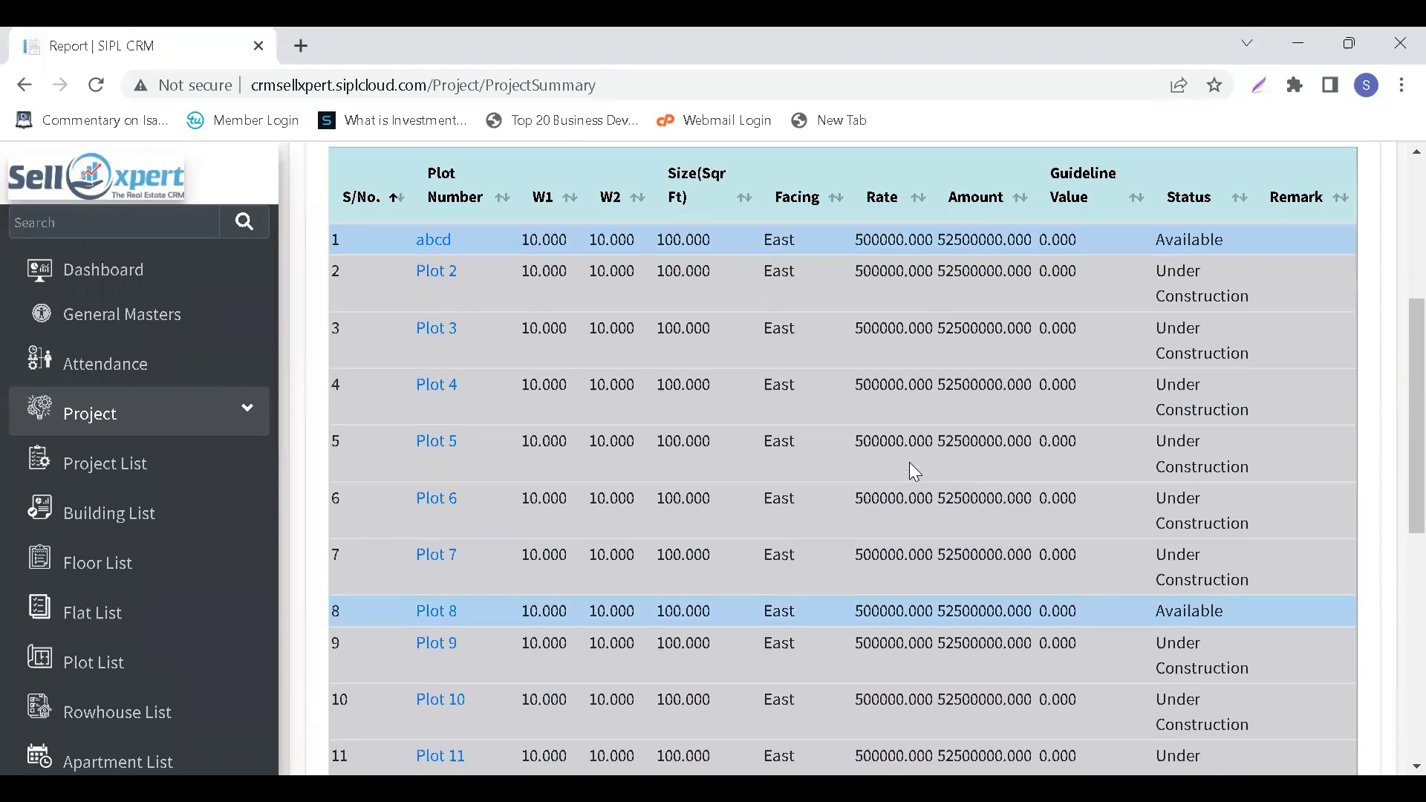
scroll(911, 464, "down", 4)
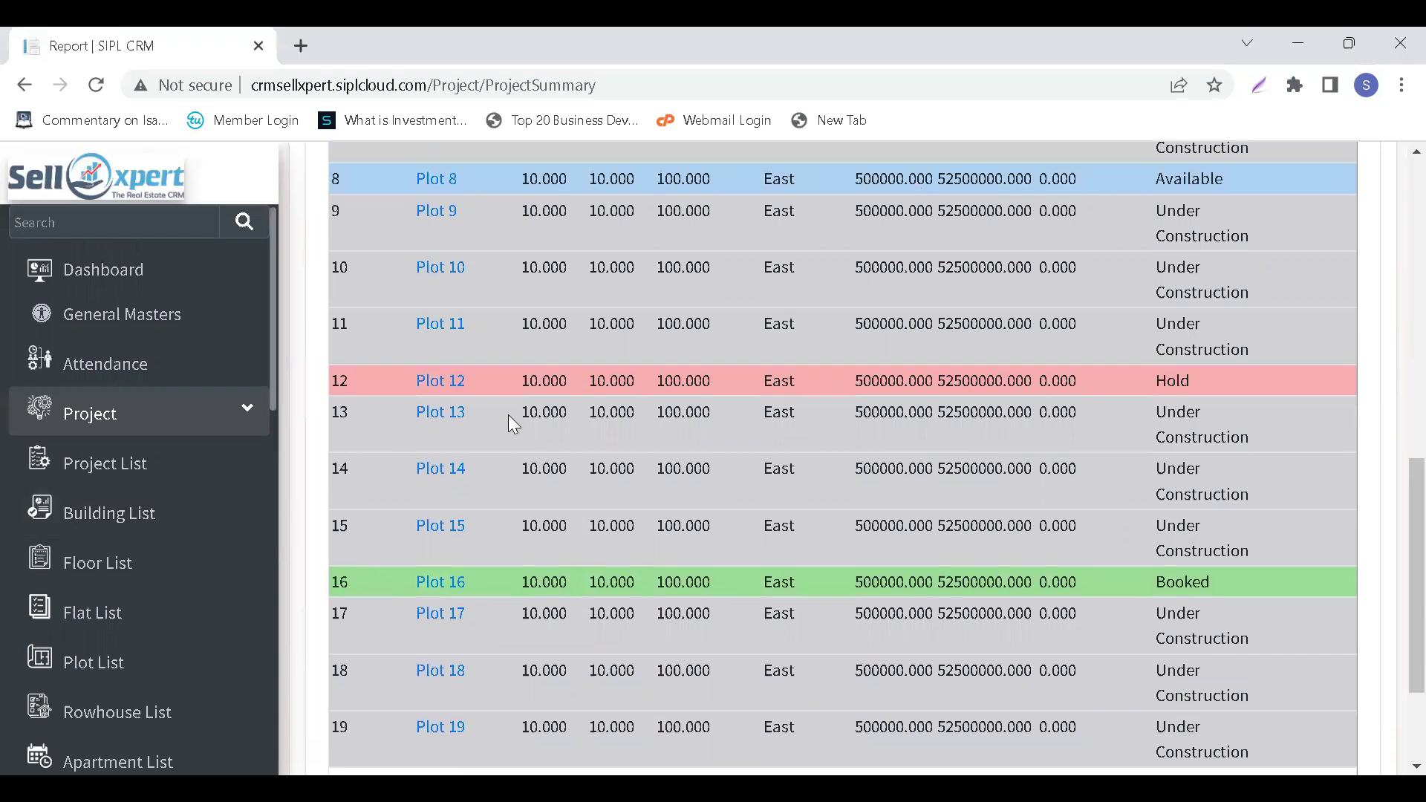
Open the Associate Form List and look through the associate cards and their available row actions.
scroll(192, 579, "down", 3)
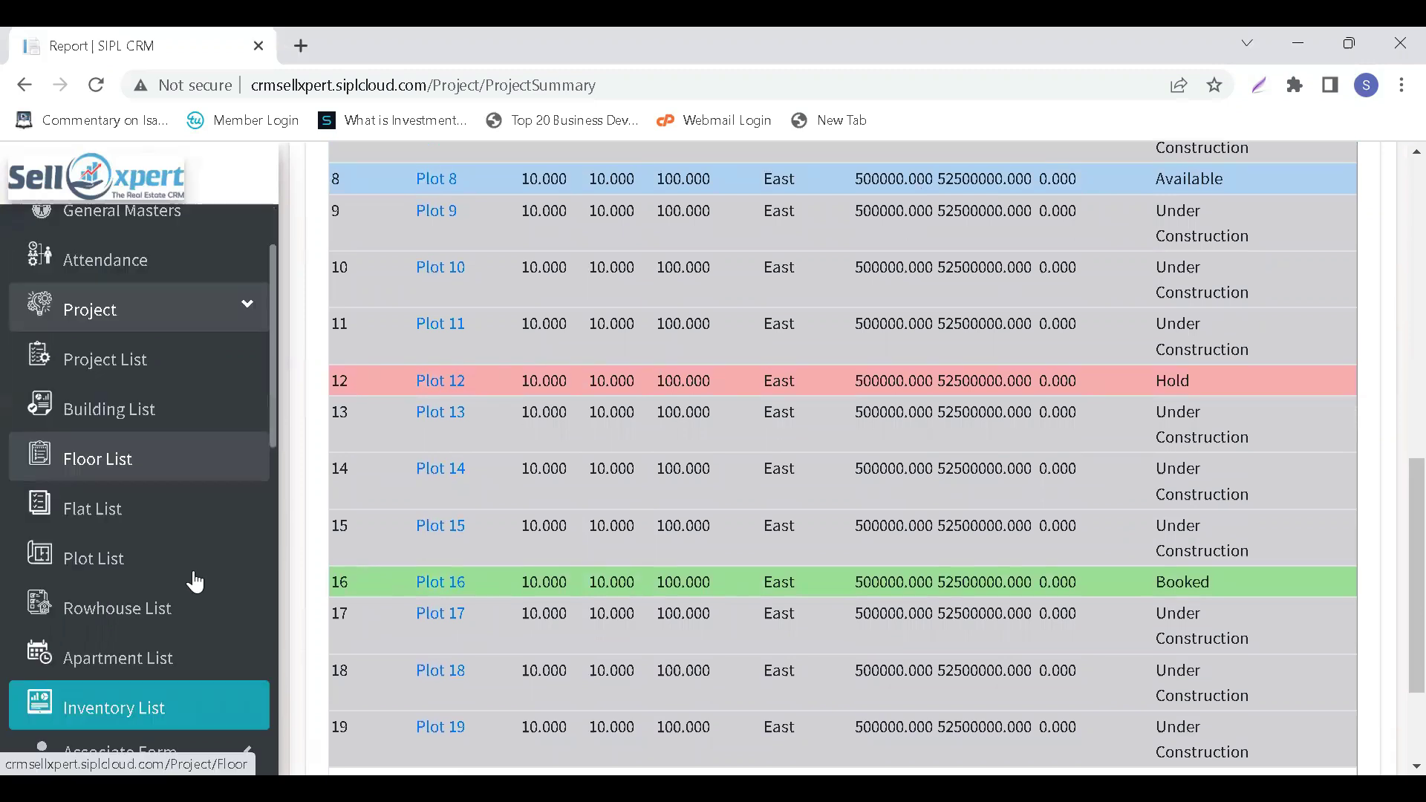
scroll(195, 581, "down", 2)
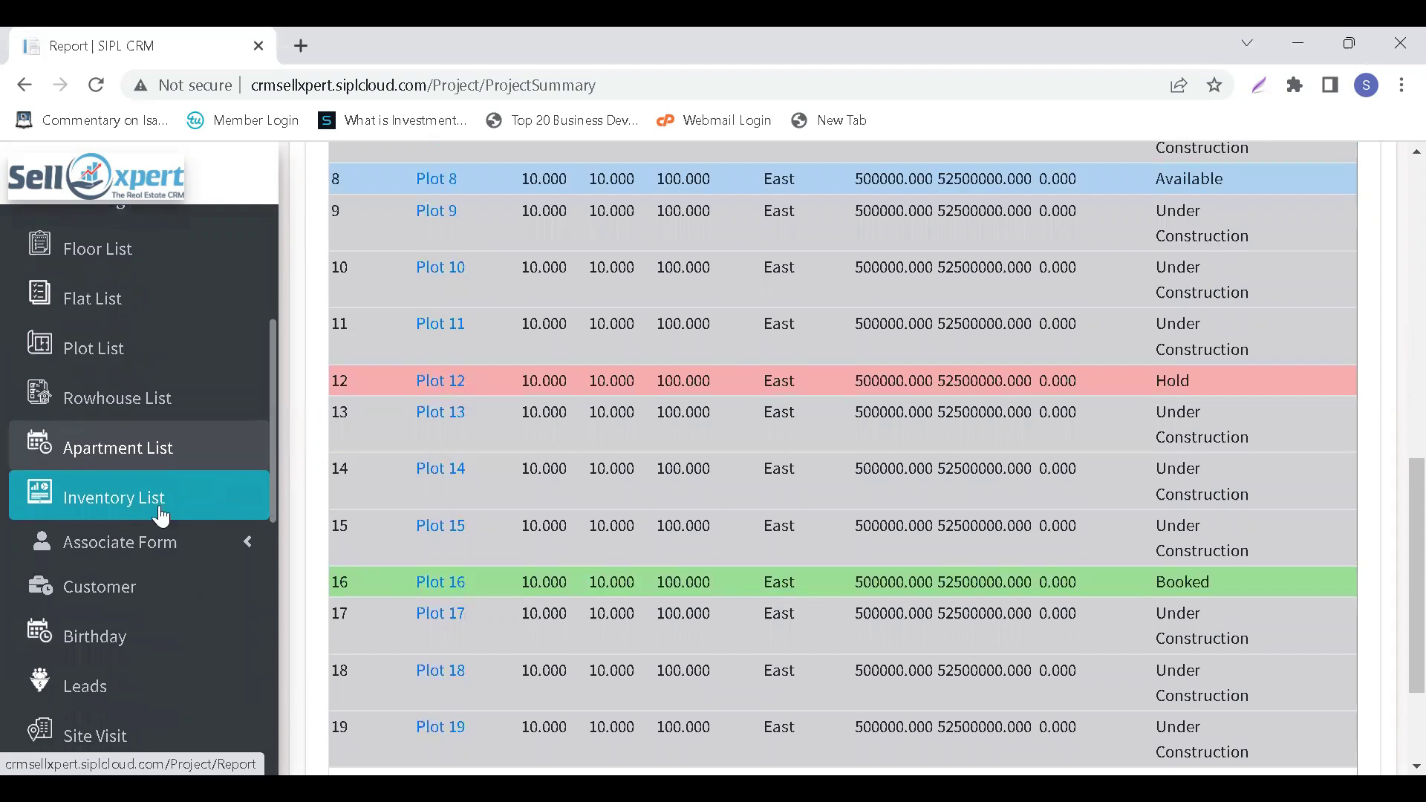
scroll(135, 494, "down", 1)
left_click(136, 494)
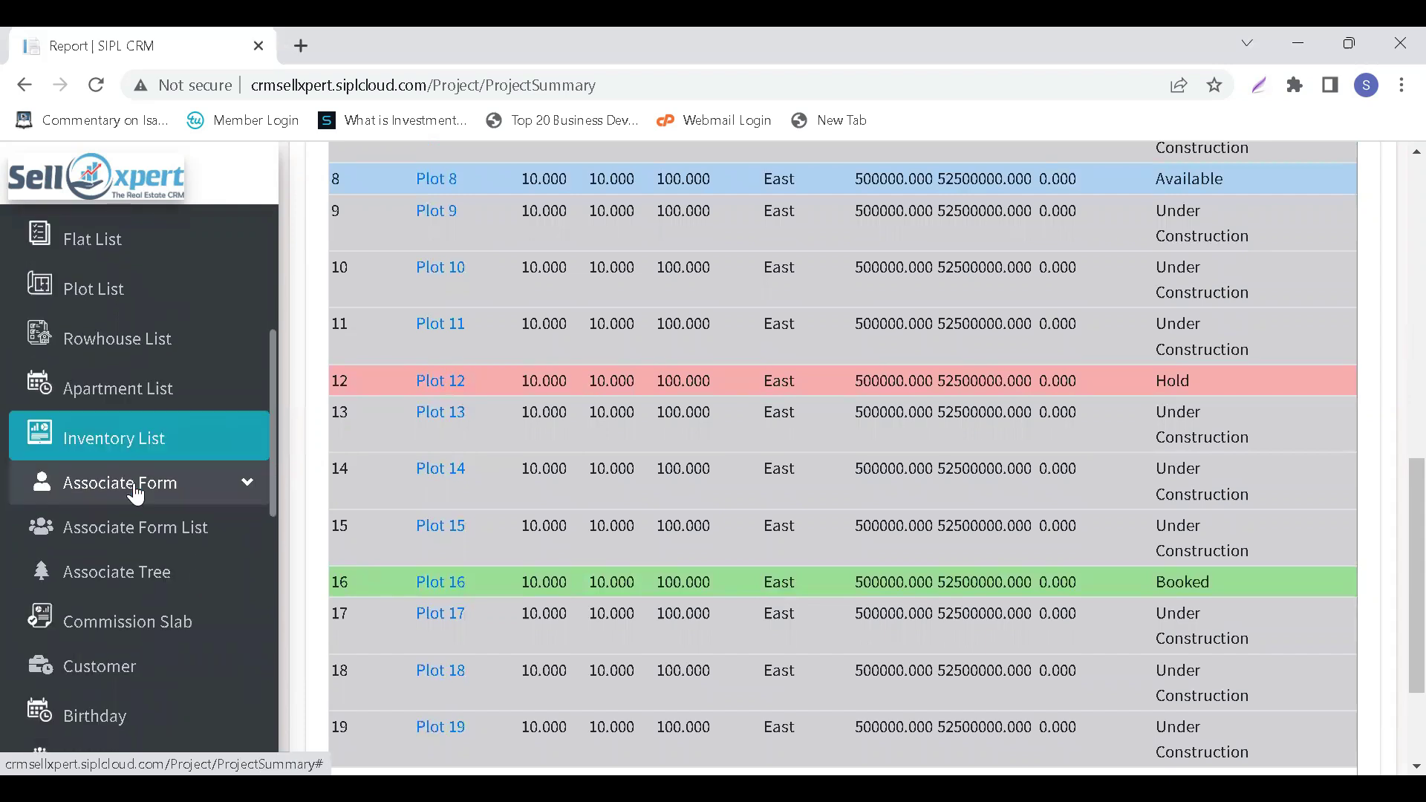
left_click(159, 523)
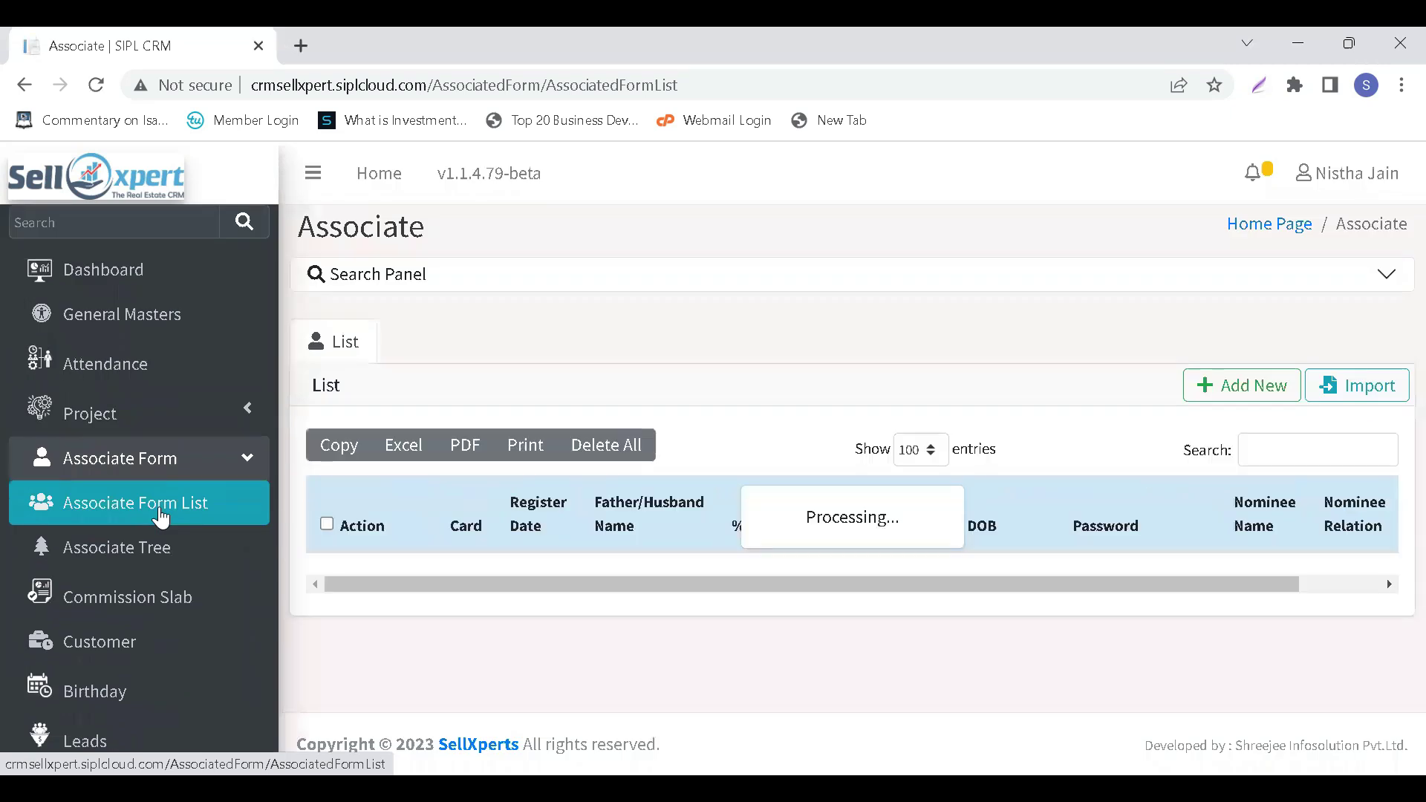
scroll(381, 523, "down", 1)
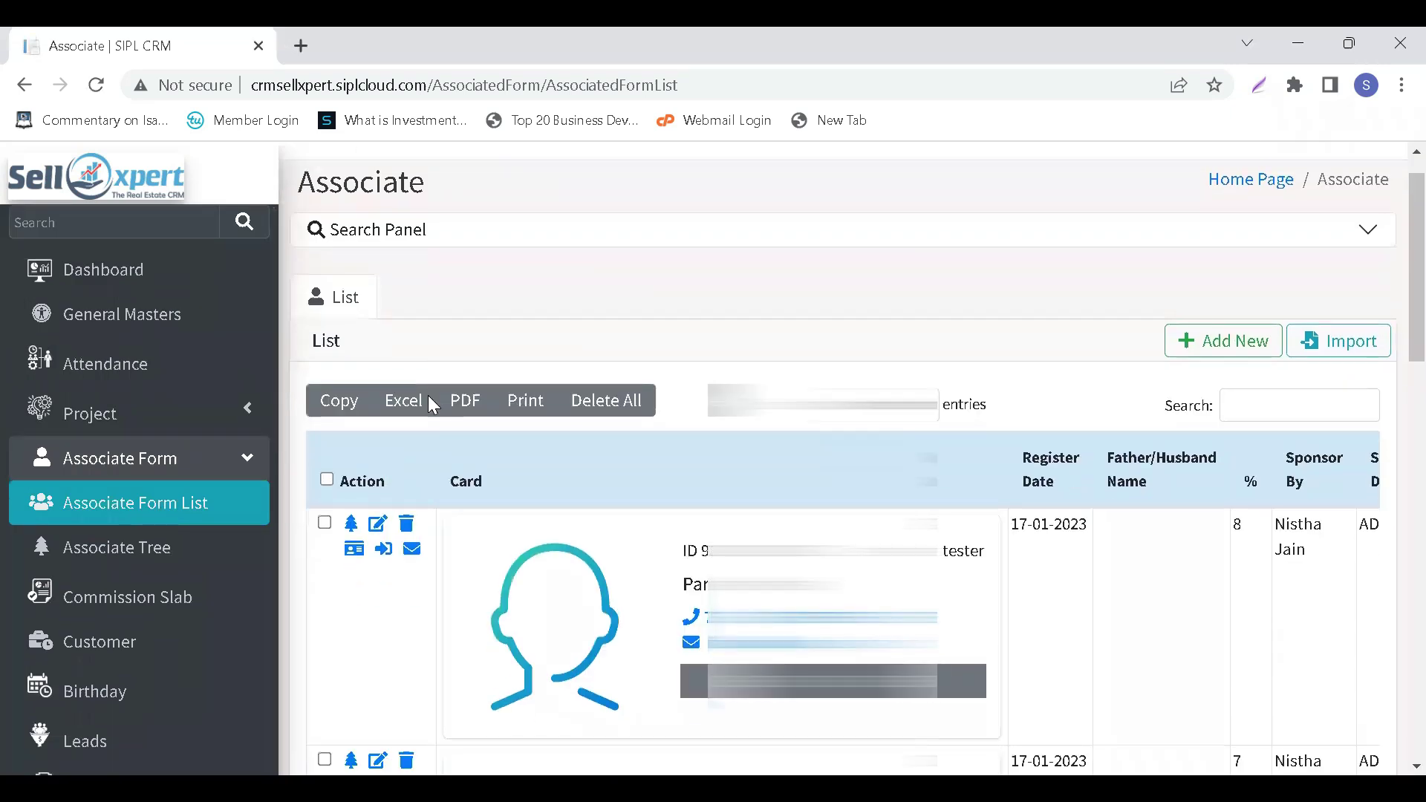
scroll(428, 396, "down", 10)
scroll(433, 405, "down", 3)
scroll(433, 405, "up", 8)
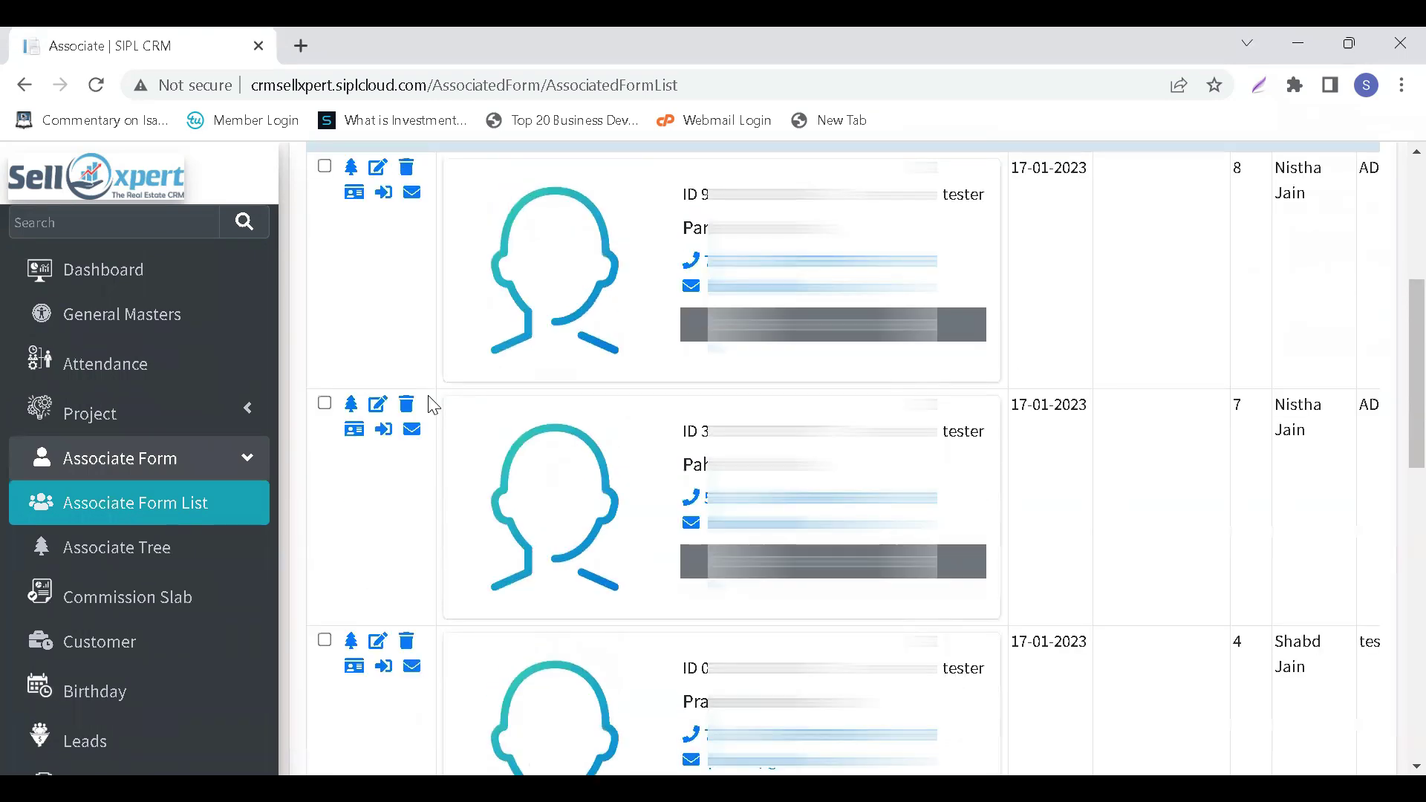
scroll(433, 405, "up", 1)
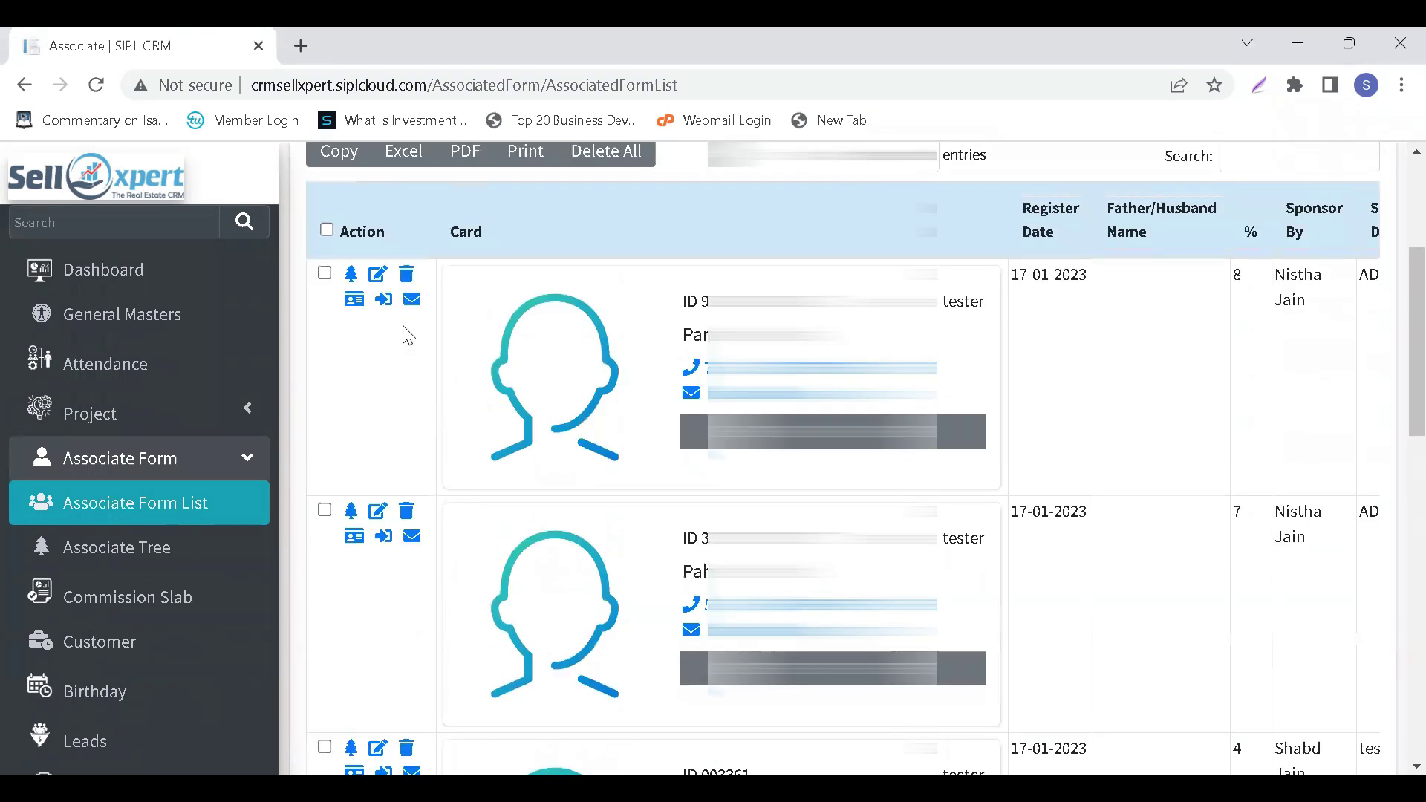
Open the first associate's record for editing and review its personal, nominee, sponsor and photo sections.
left_click(377, 278)
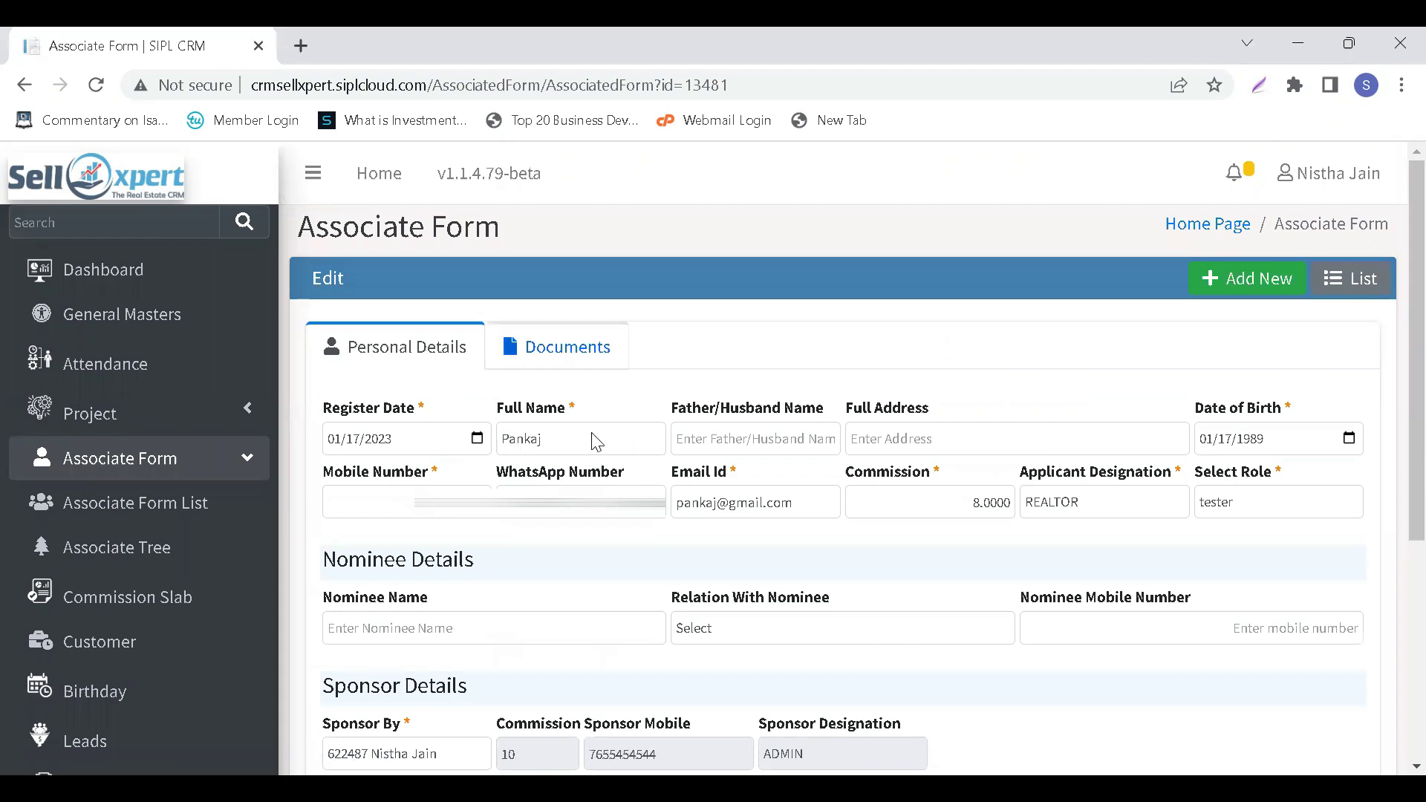
scroll(592, 435, "down", 2)
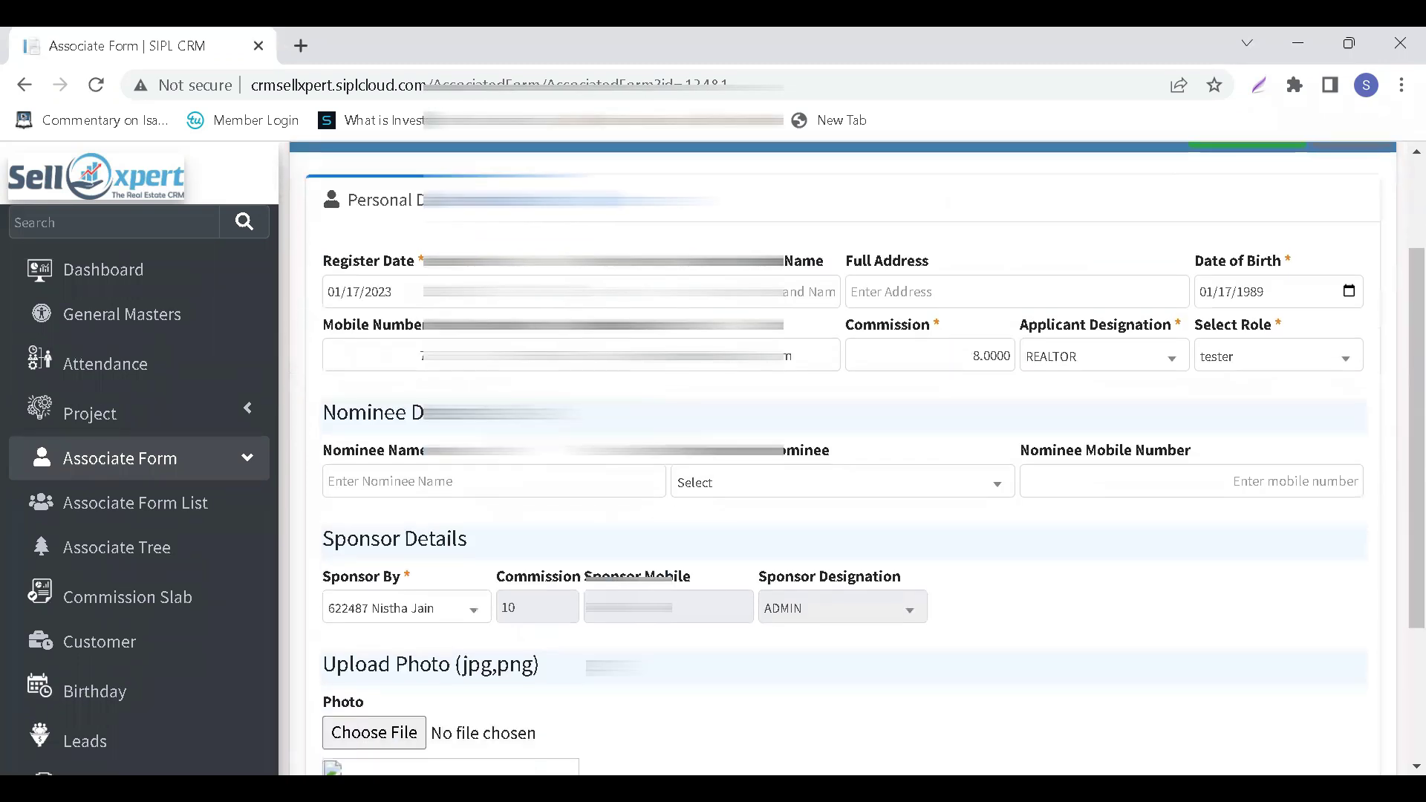
scroll(854, 457, "down", 3)
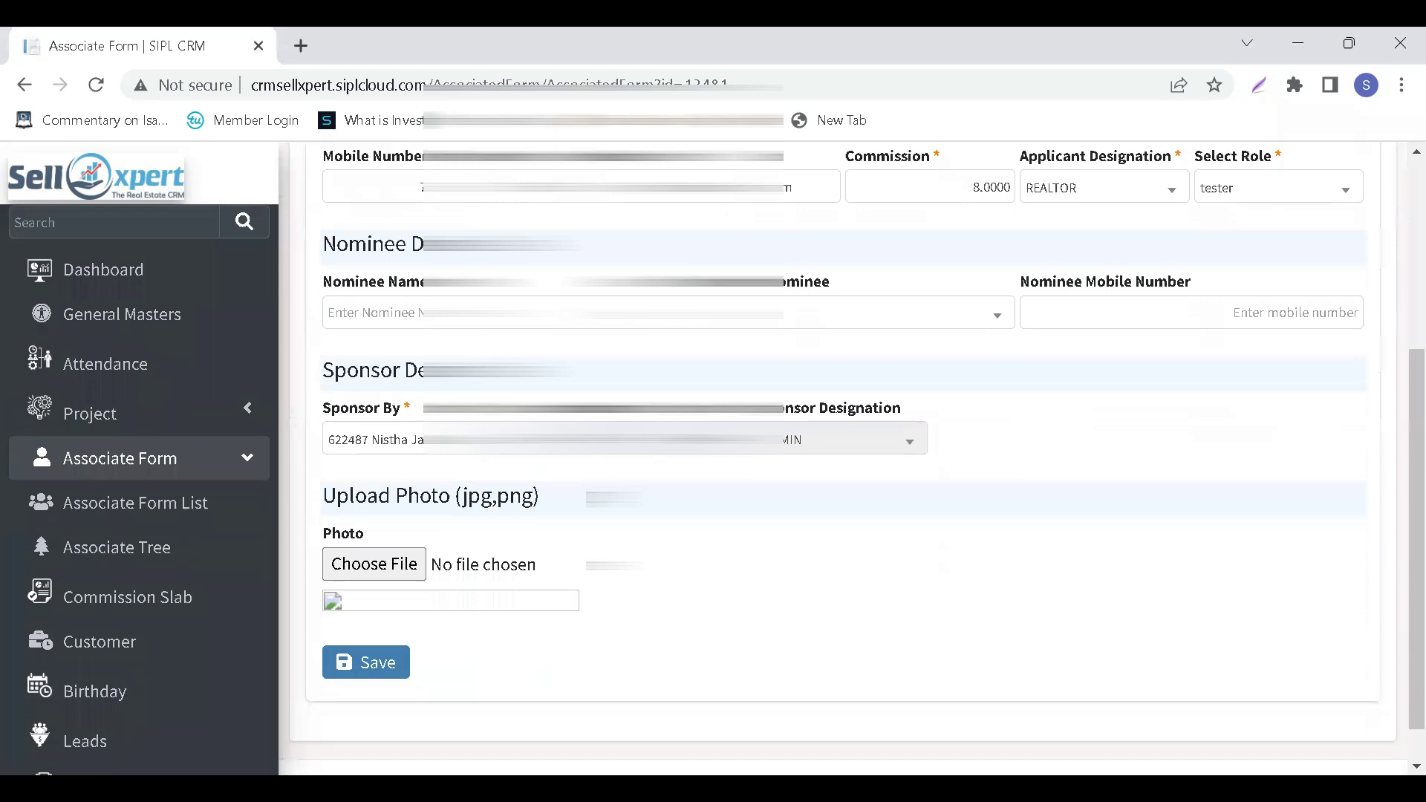
scroll(852, 450, "up", 1)
scroll(709, 356, "up", 3)
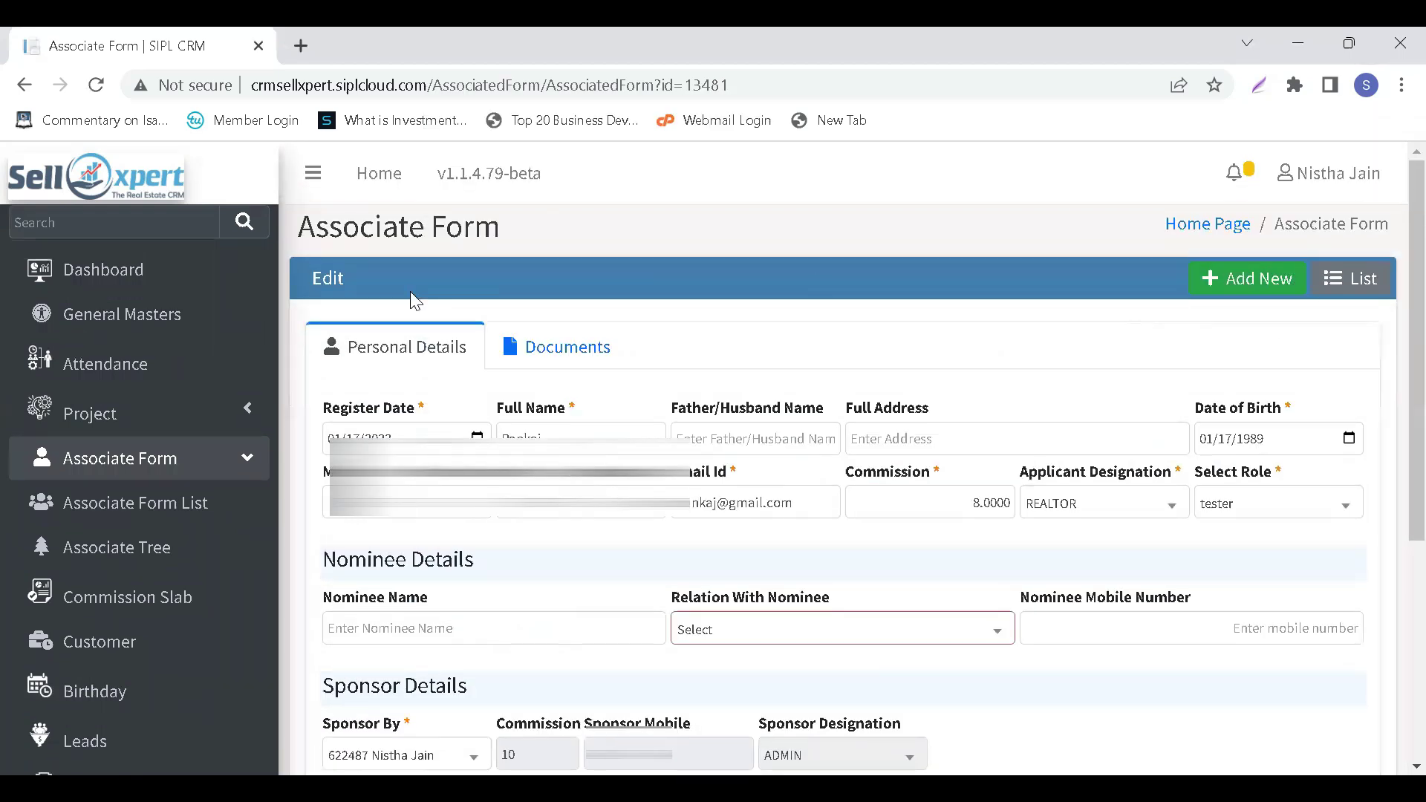
Leave the associate record without saving and examine the hierarchy in the Associate Tree.
left_click(159, 536)
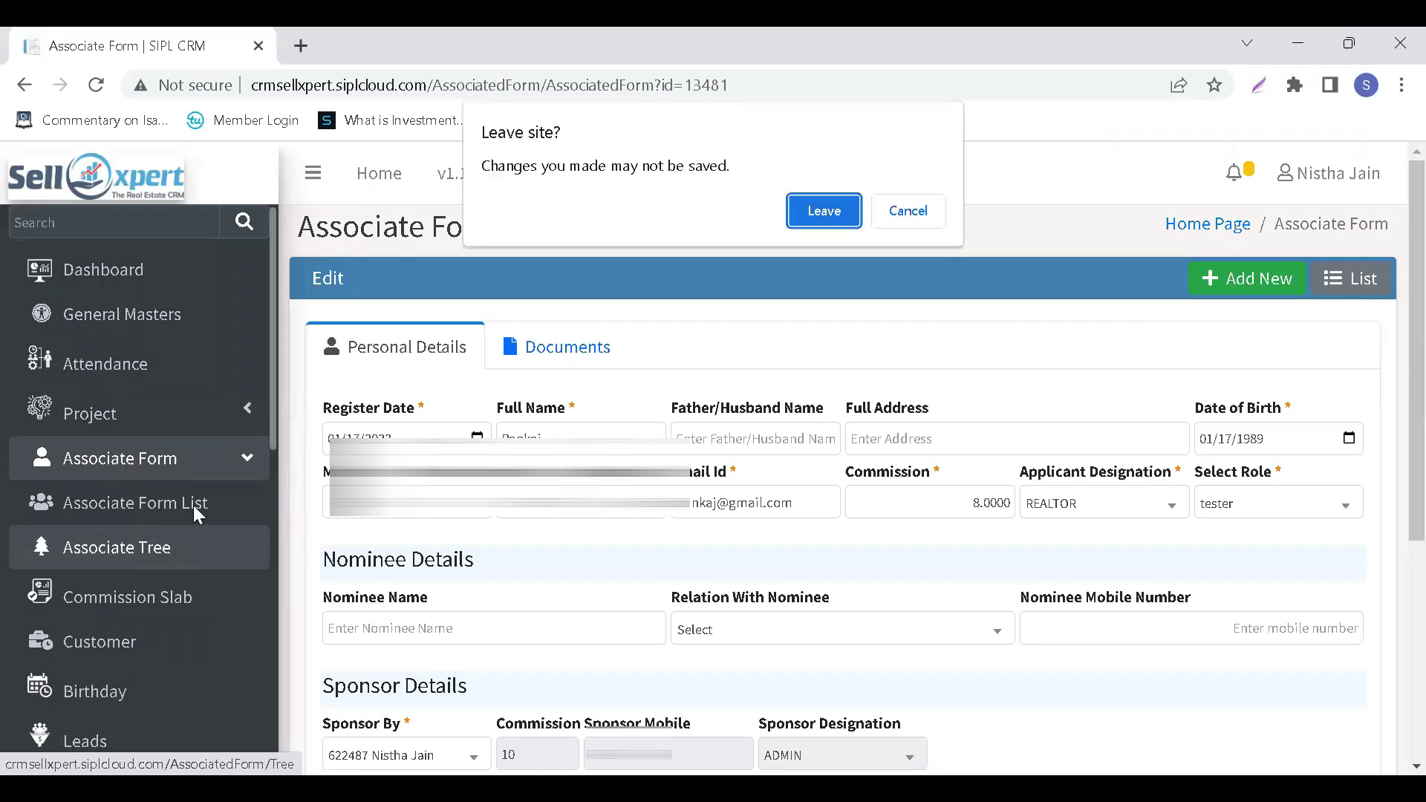
left_click(821, 213)
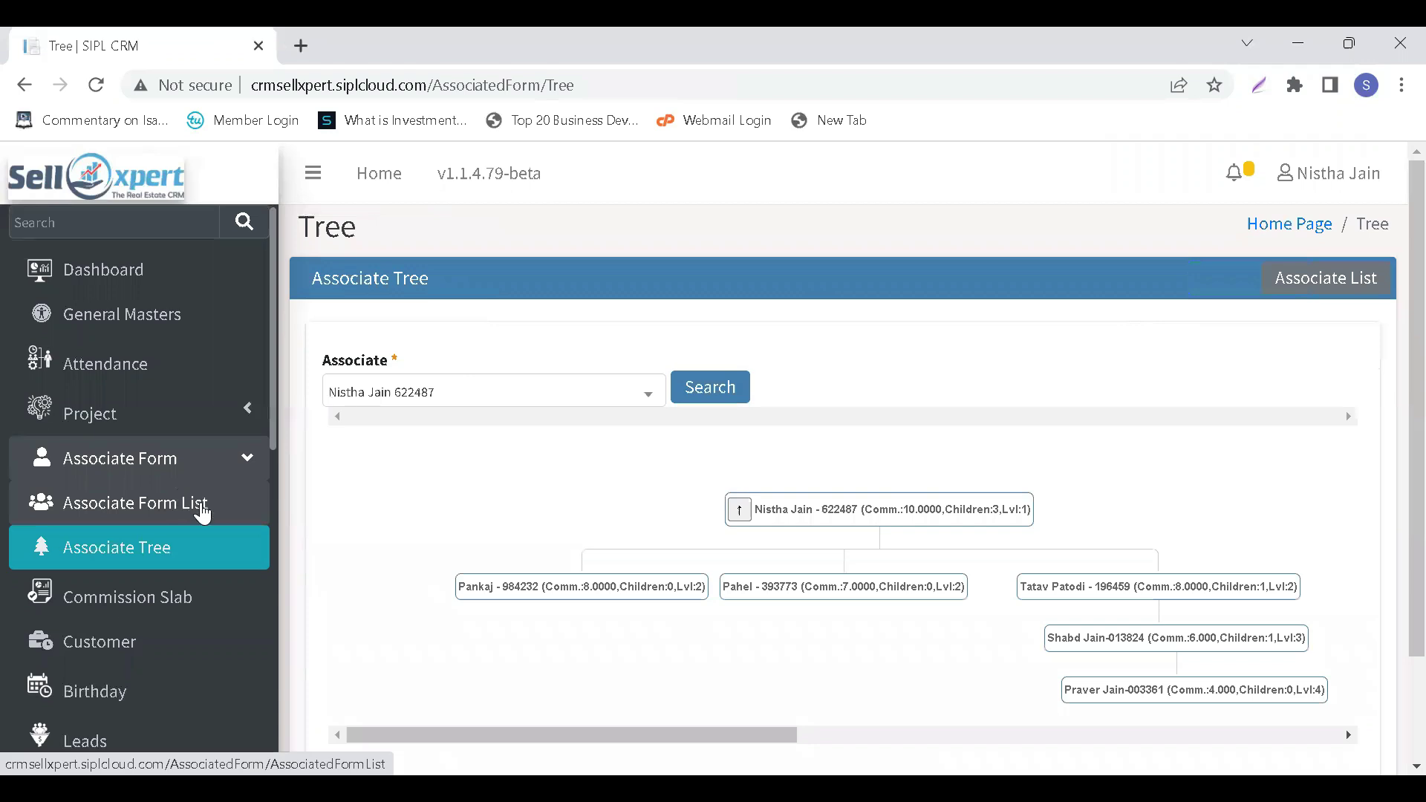
scroll(577, 550, "down", 2)
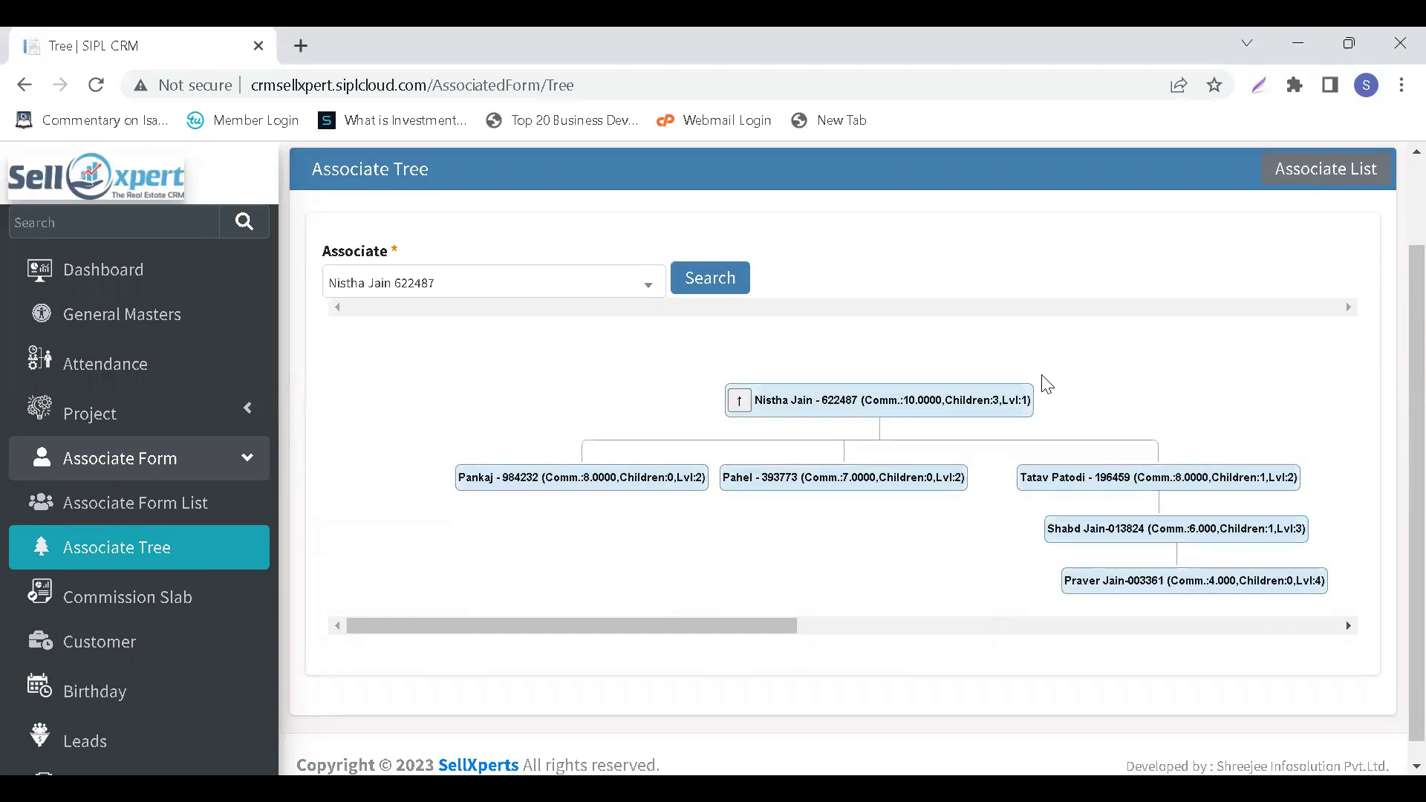
scroll(803, 423, "down", 1)
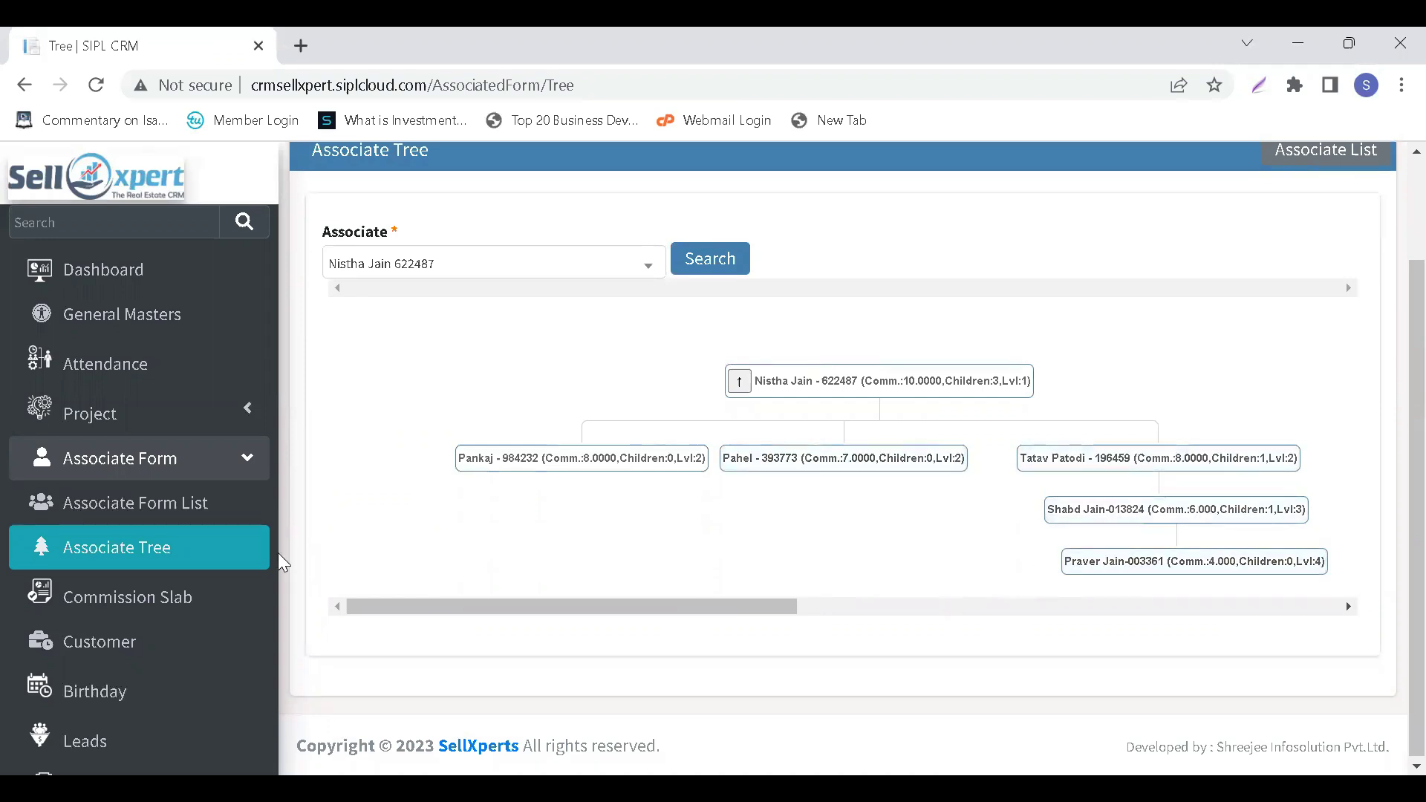
Open the Leads section to show the lead list.
scroll(41, 605, "down", 3)
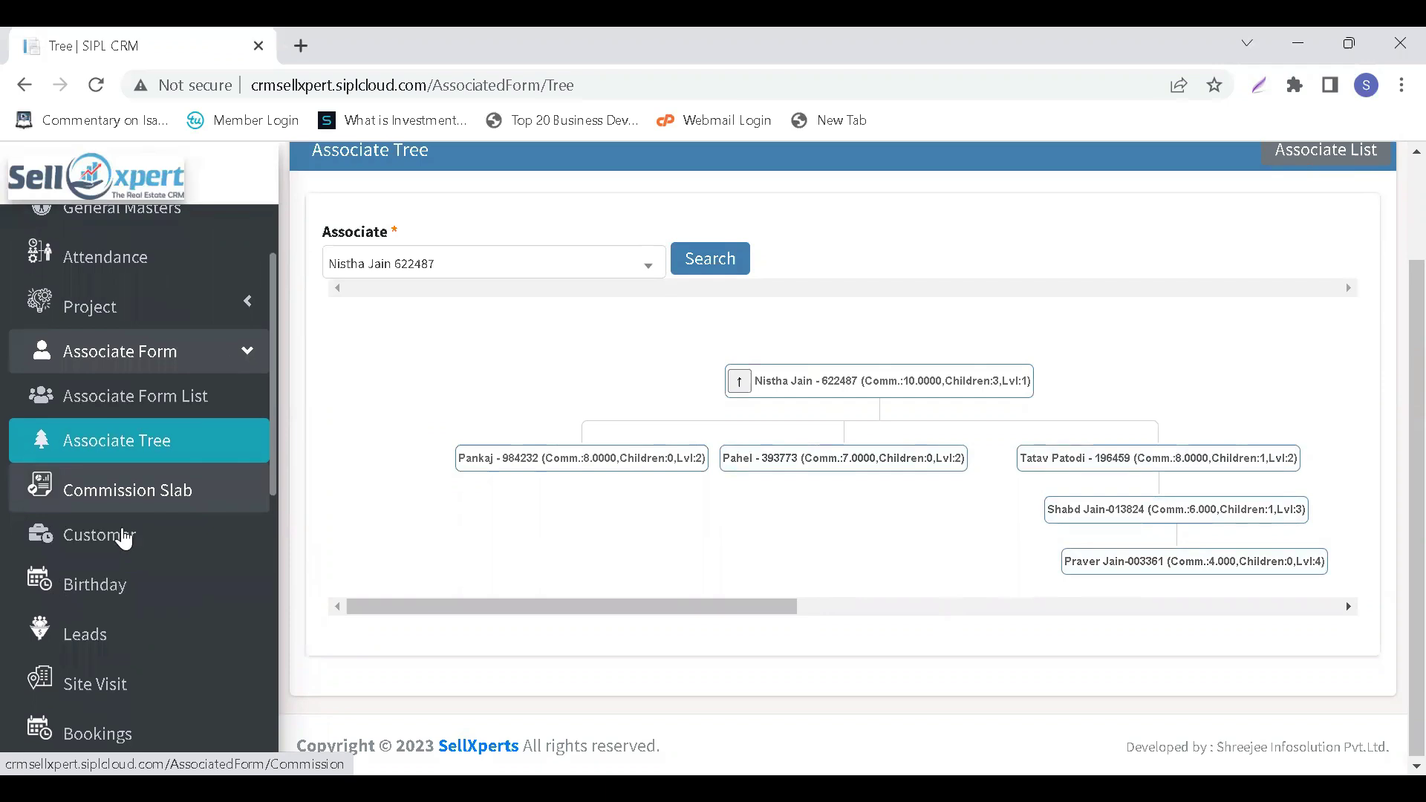
scroll(120, 538, "down", 1)
left_click(101, 595)
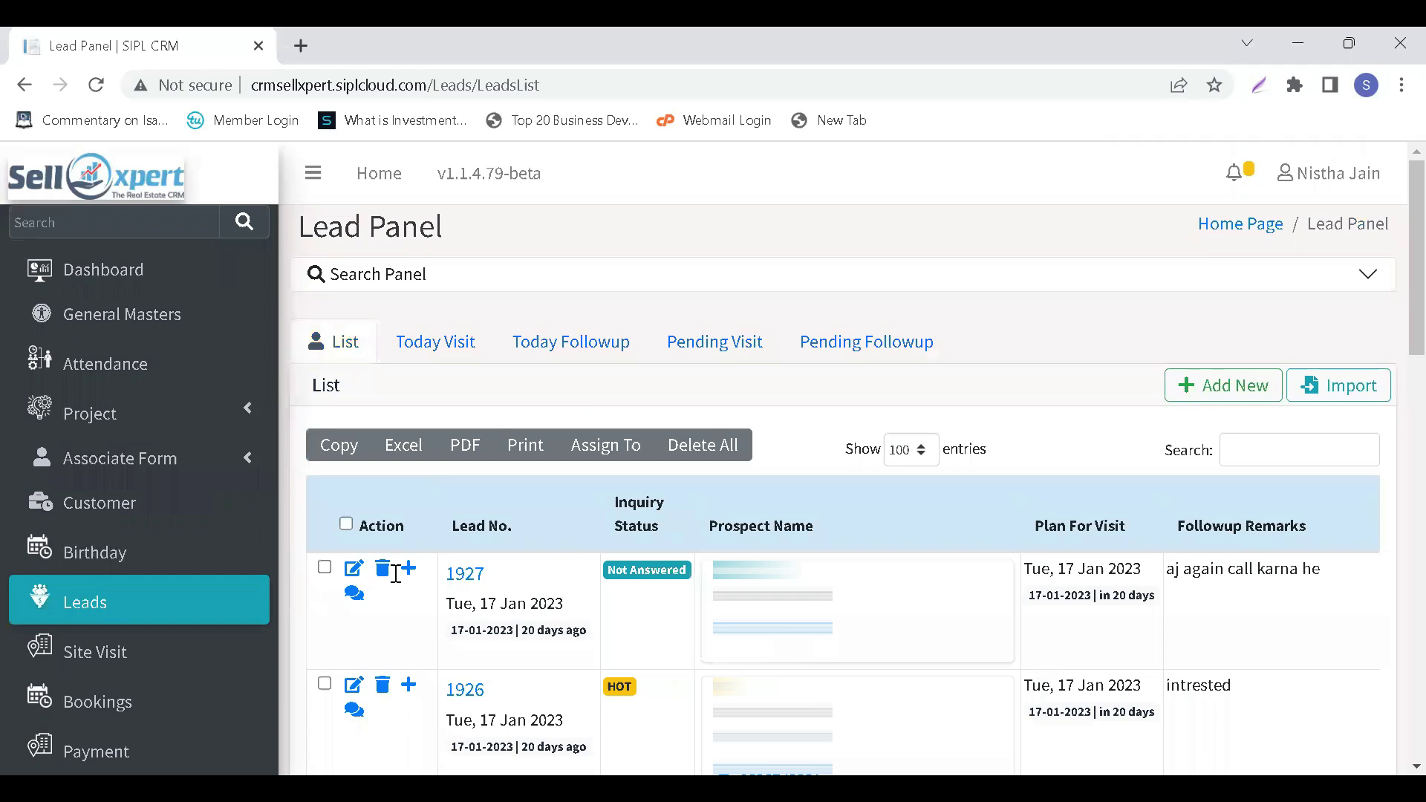
Examine the lead list's inquiry statuses, prospect details, planned visit dates and follow-up remarks.
scroll(523, 563, "down", 2)
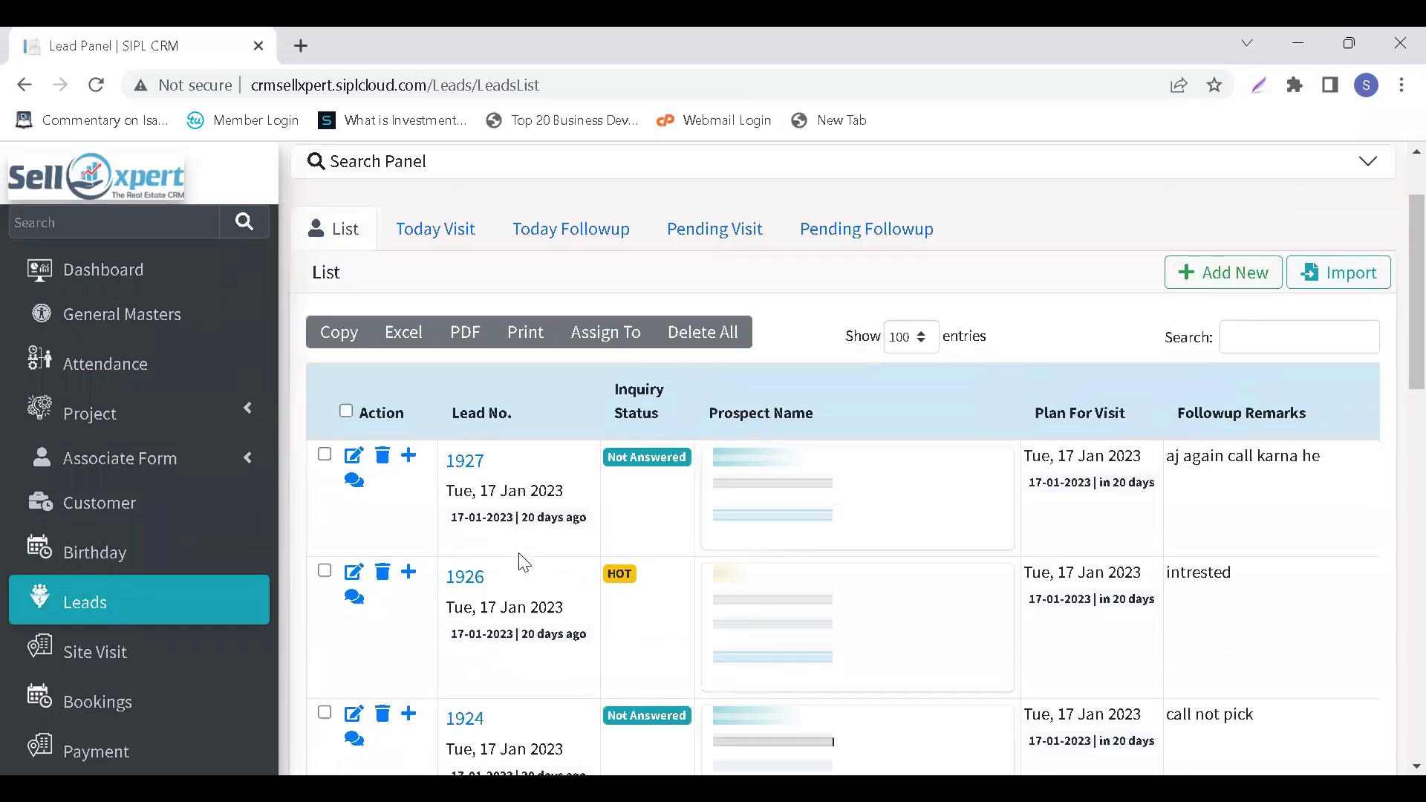
scroll(523, 562, "down", 1)
scroll(524, 560, "up", 2)
scroll(521, 554, "down", 1)
scroll(524, 551, "down", 1)
scroll(523, 551, "up", 1)
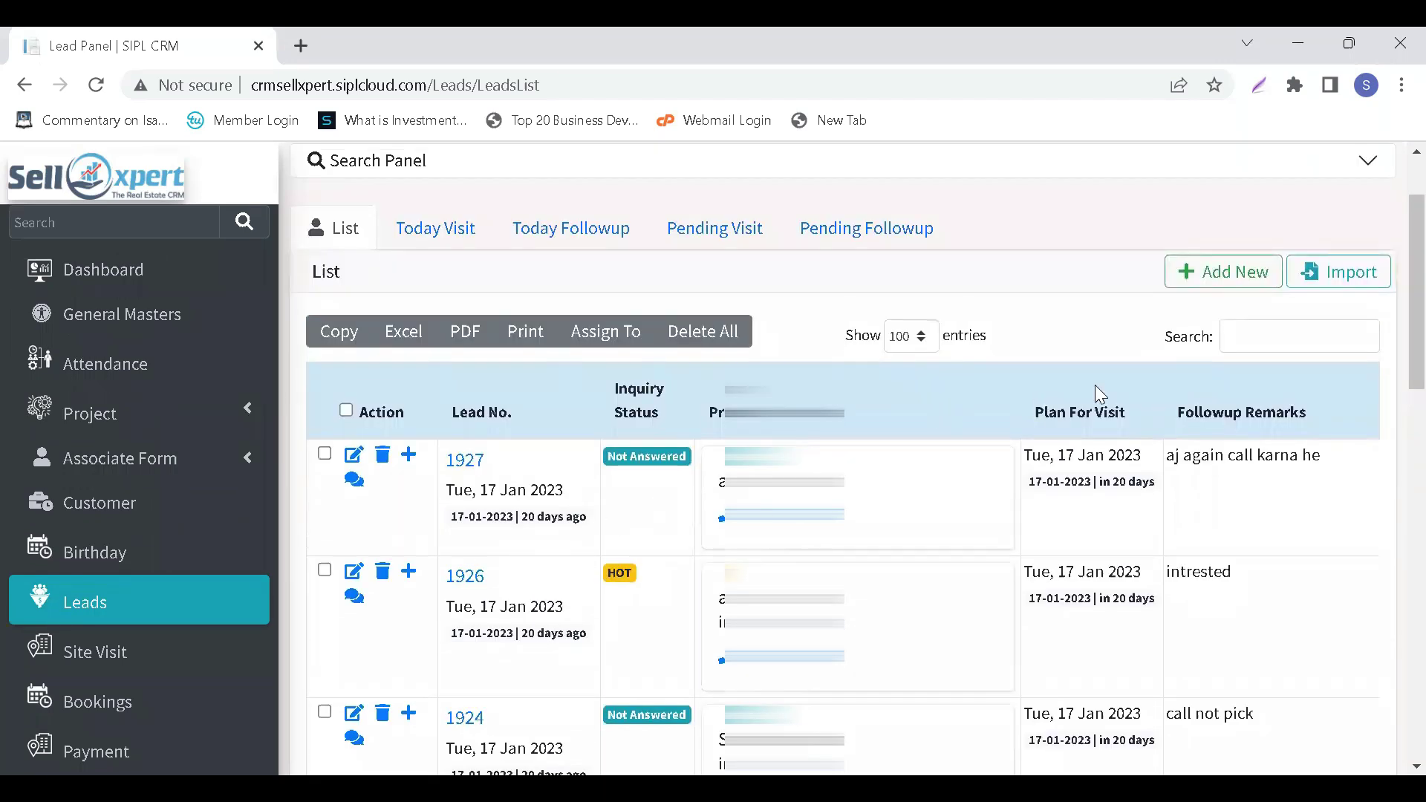
scroll(1095, 385, "down", 1)
scroll(1095, 385, "up", 2)
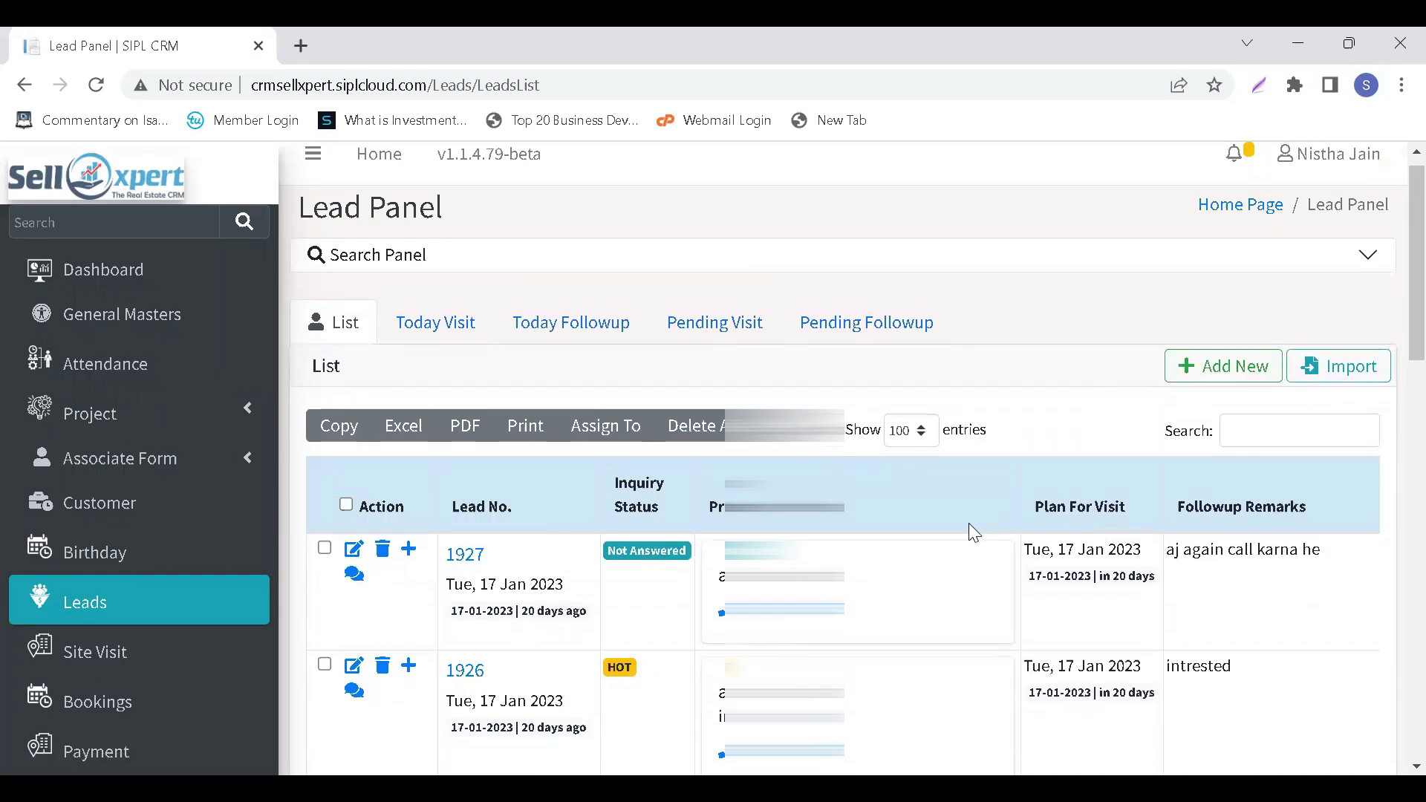
scroll(969, 527, "down", 1)
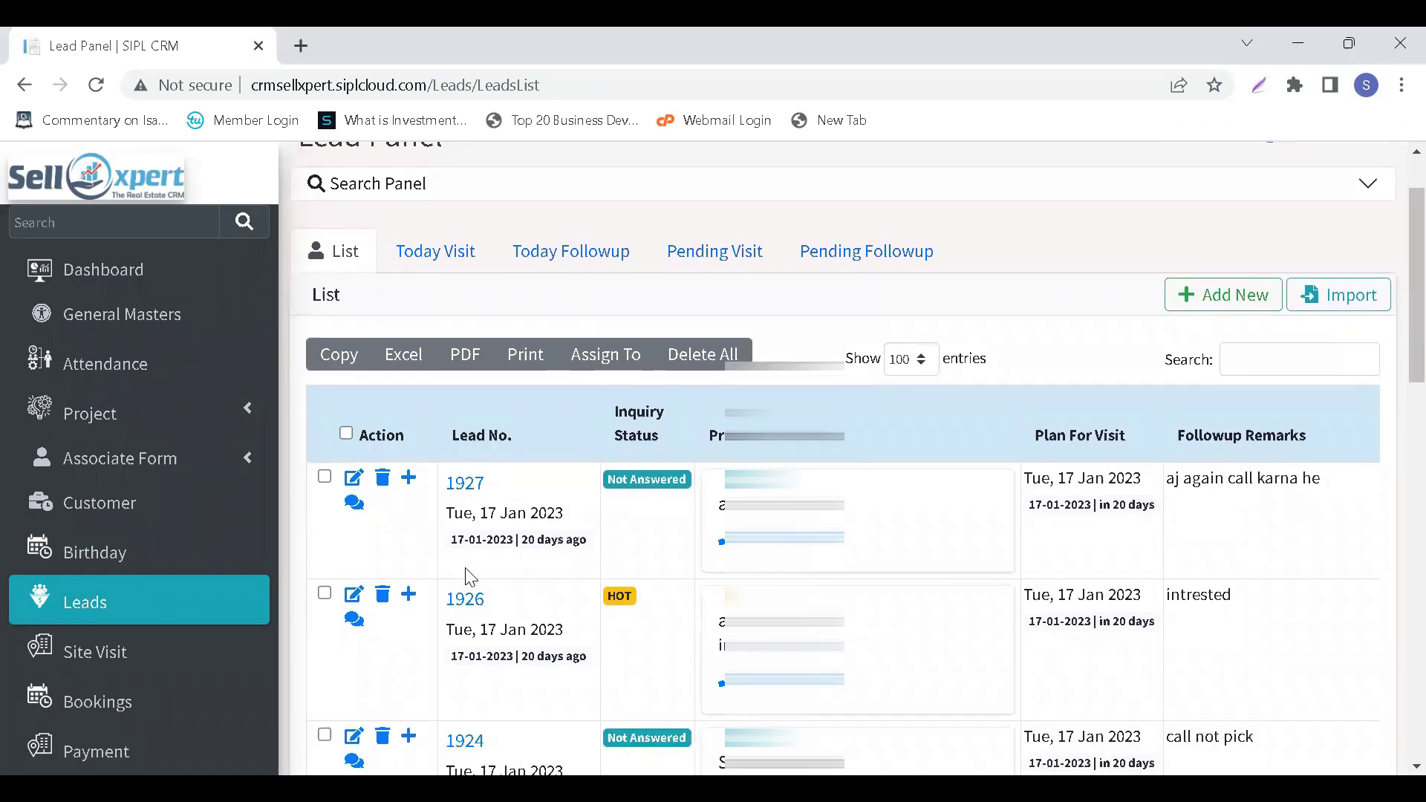
Open lead 1927 for editing and look through the available lead source options without changing the selection.
left_click(354, 478)
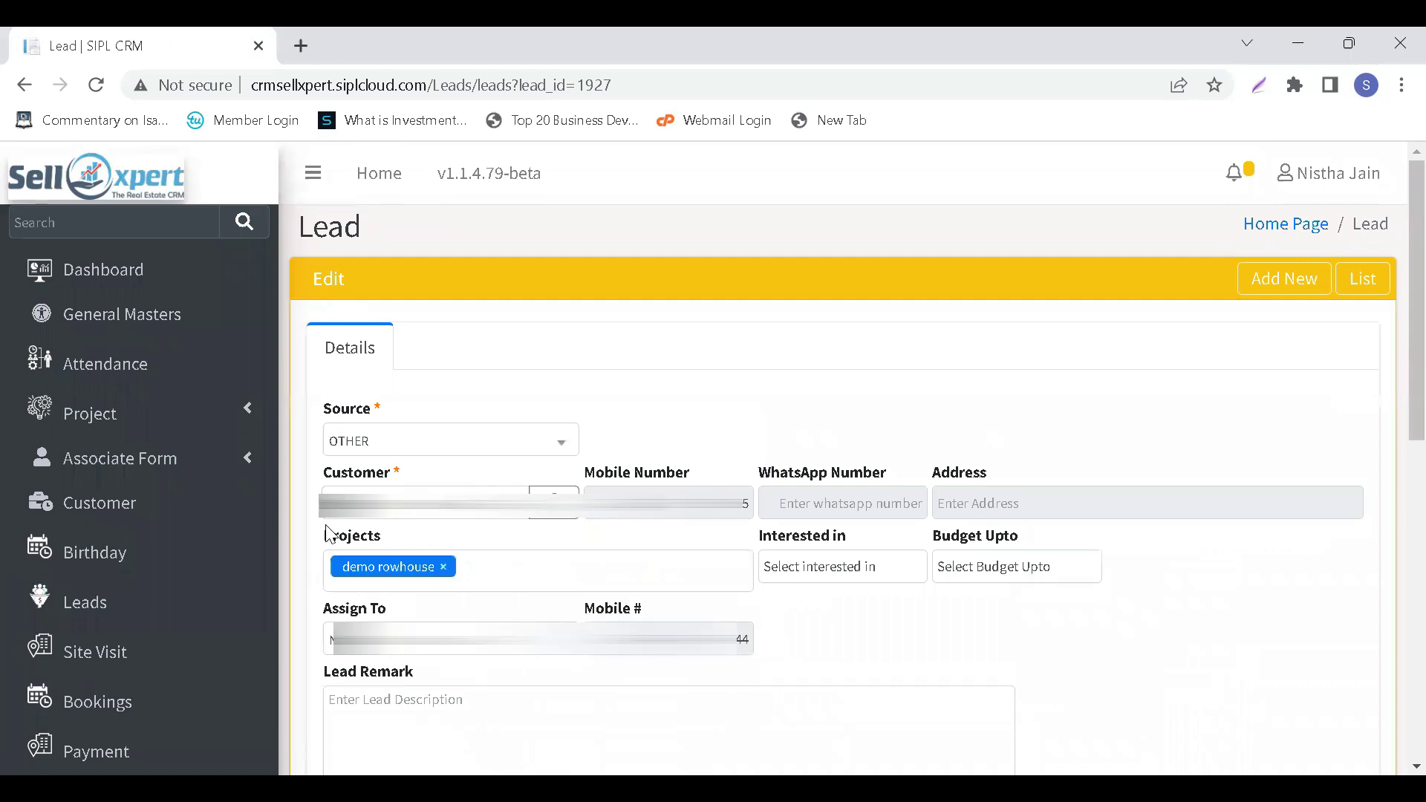
left_click(569, 450)
scroll(493, 620, "down", 2)
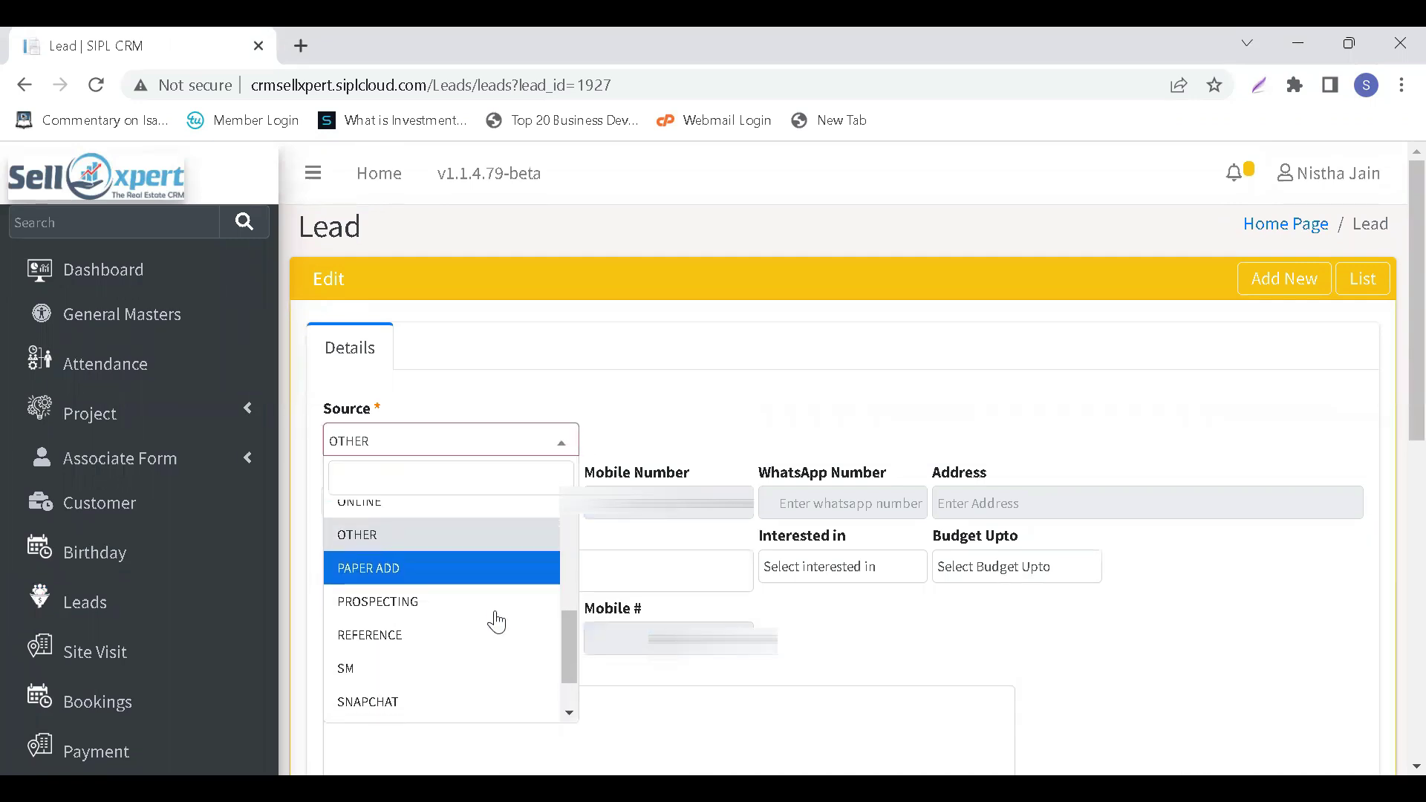
scroll(494, 621, "down", 2)
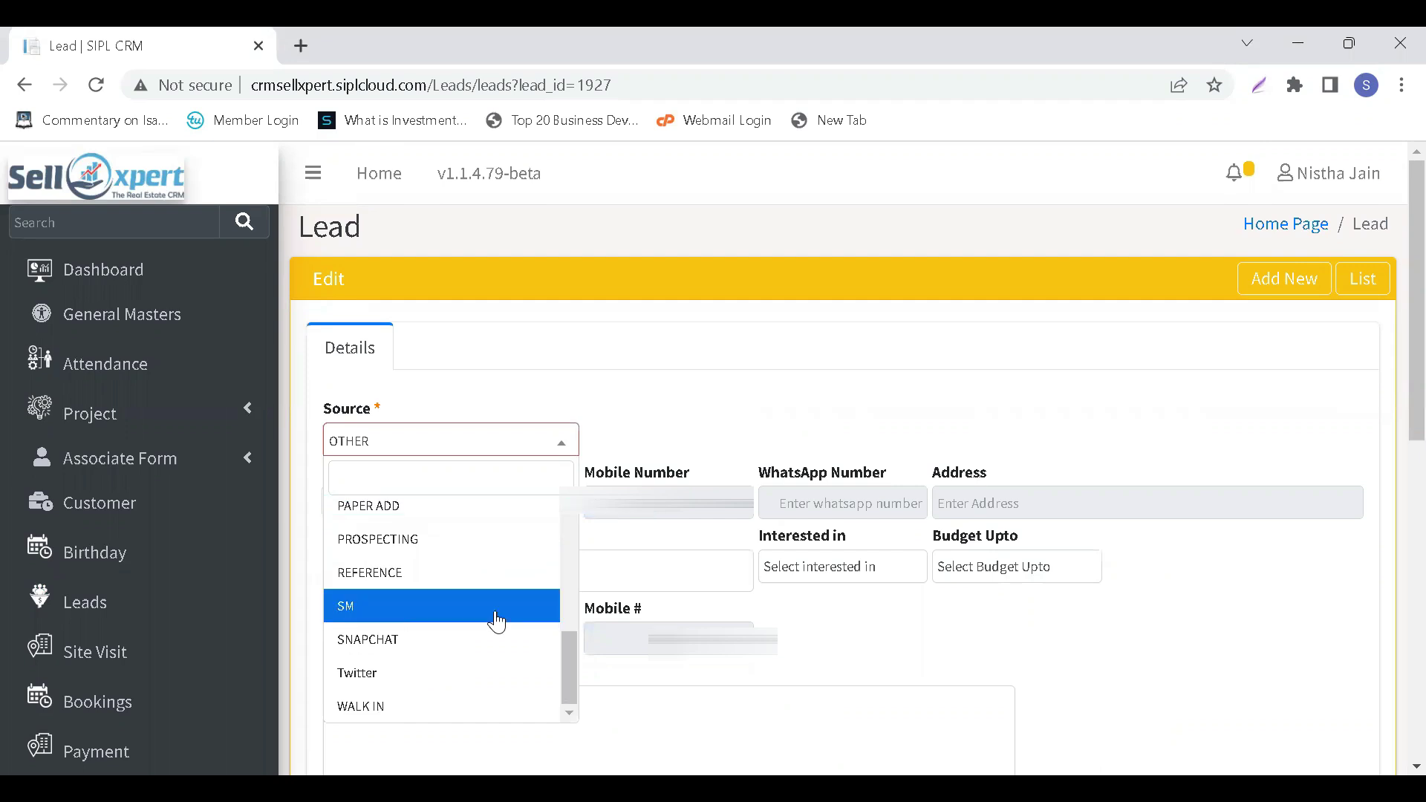
left_click(664, 435)
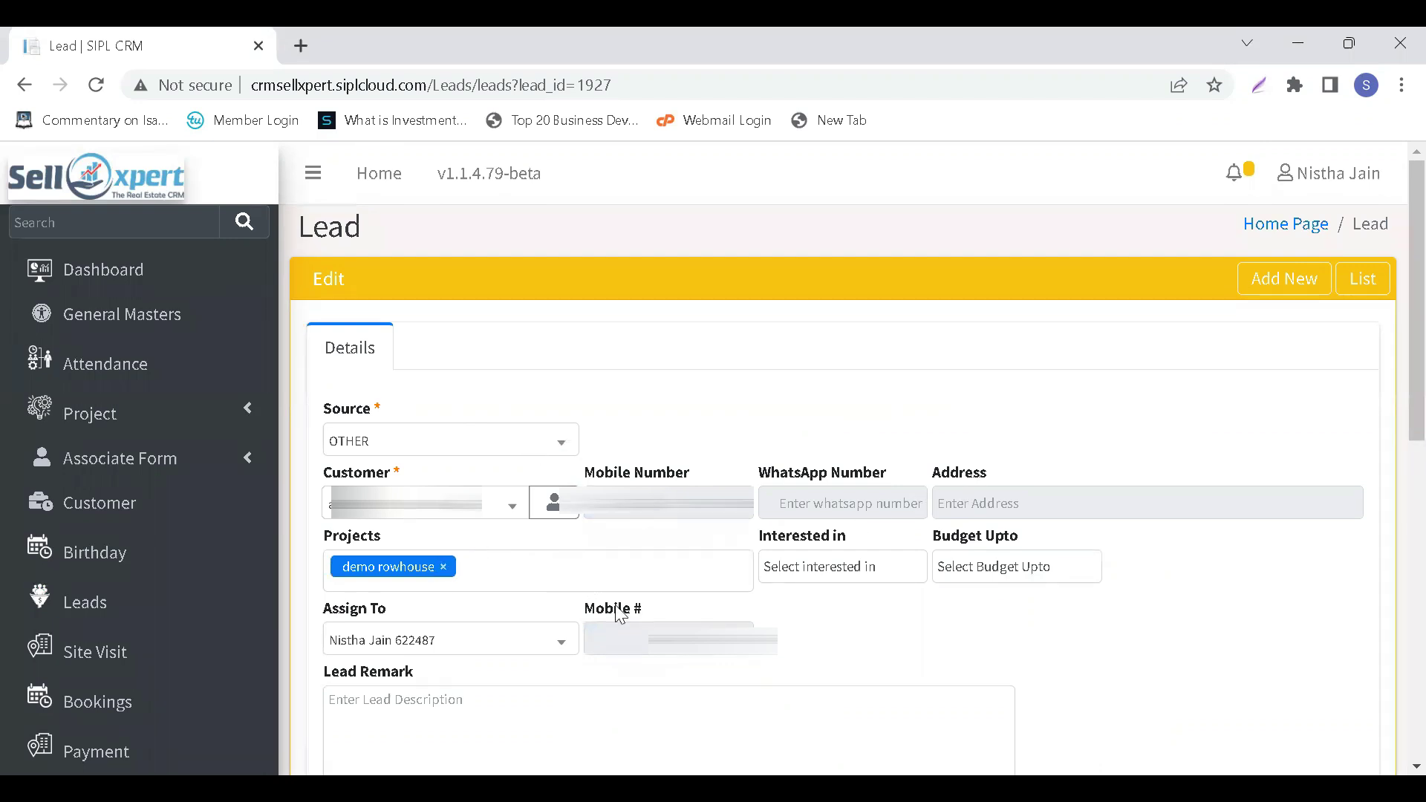
Review the lead's property interest options, remark, visit and reference sections, and save the lead.
scroll(658, 590, "down", 1)
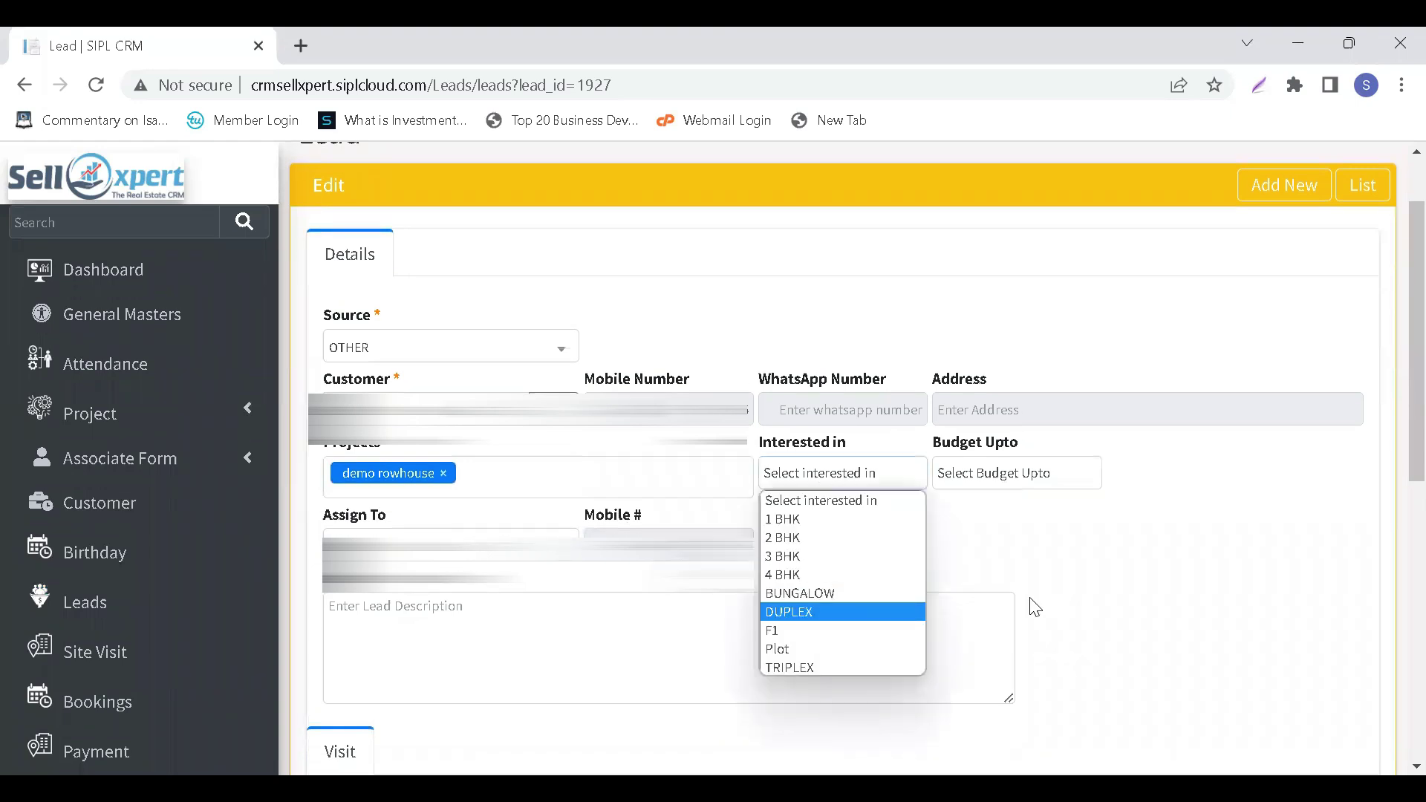
scroll(681, 639, "down", 2)
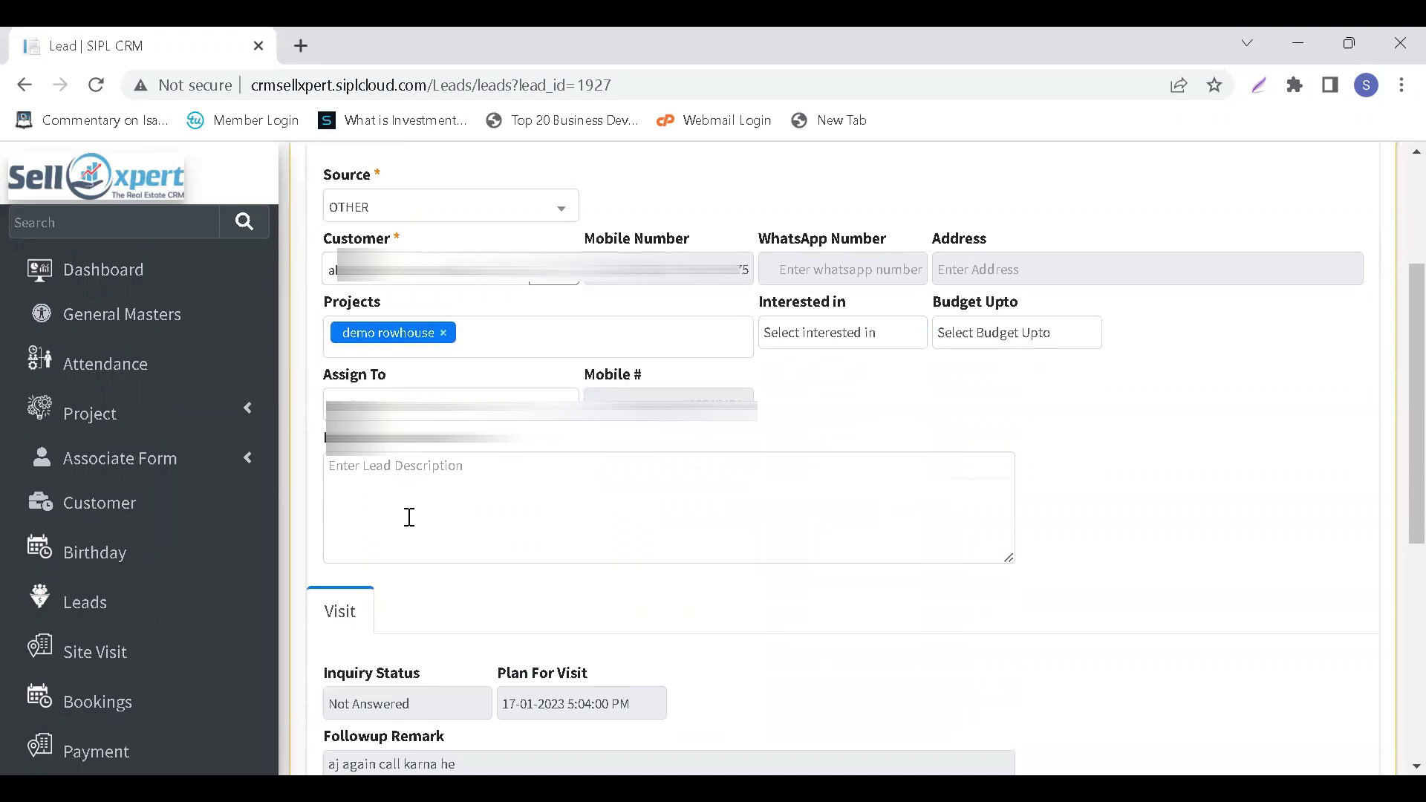
left_click(497, 516)
scroll(496, 520, "down", 2)
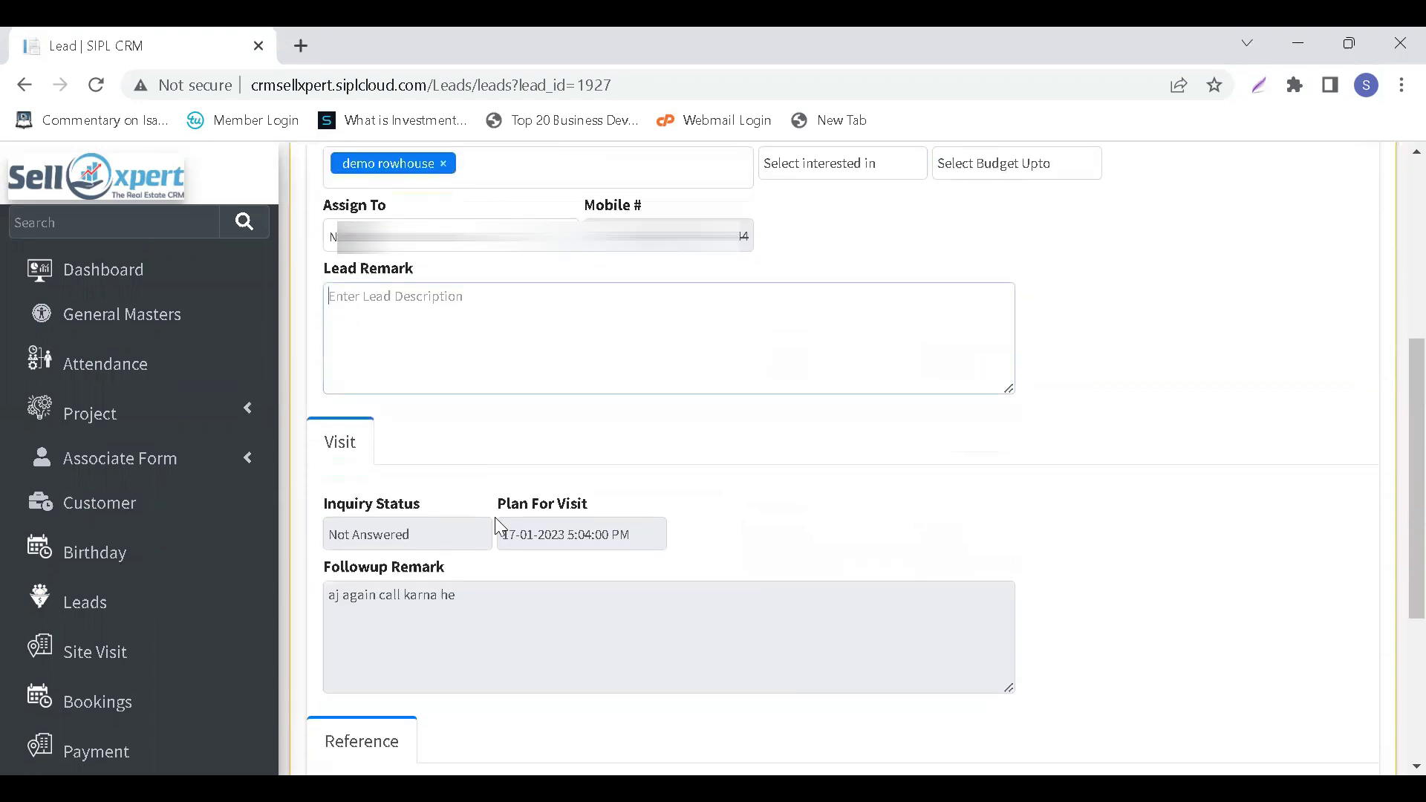
scroll(498, 527, "down", 2)
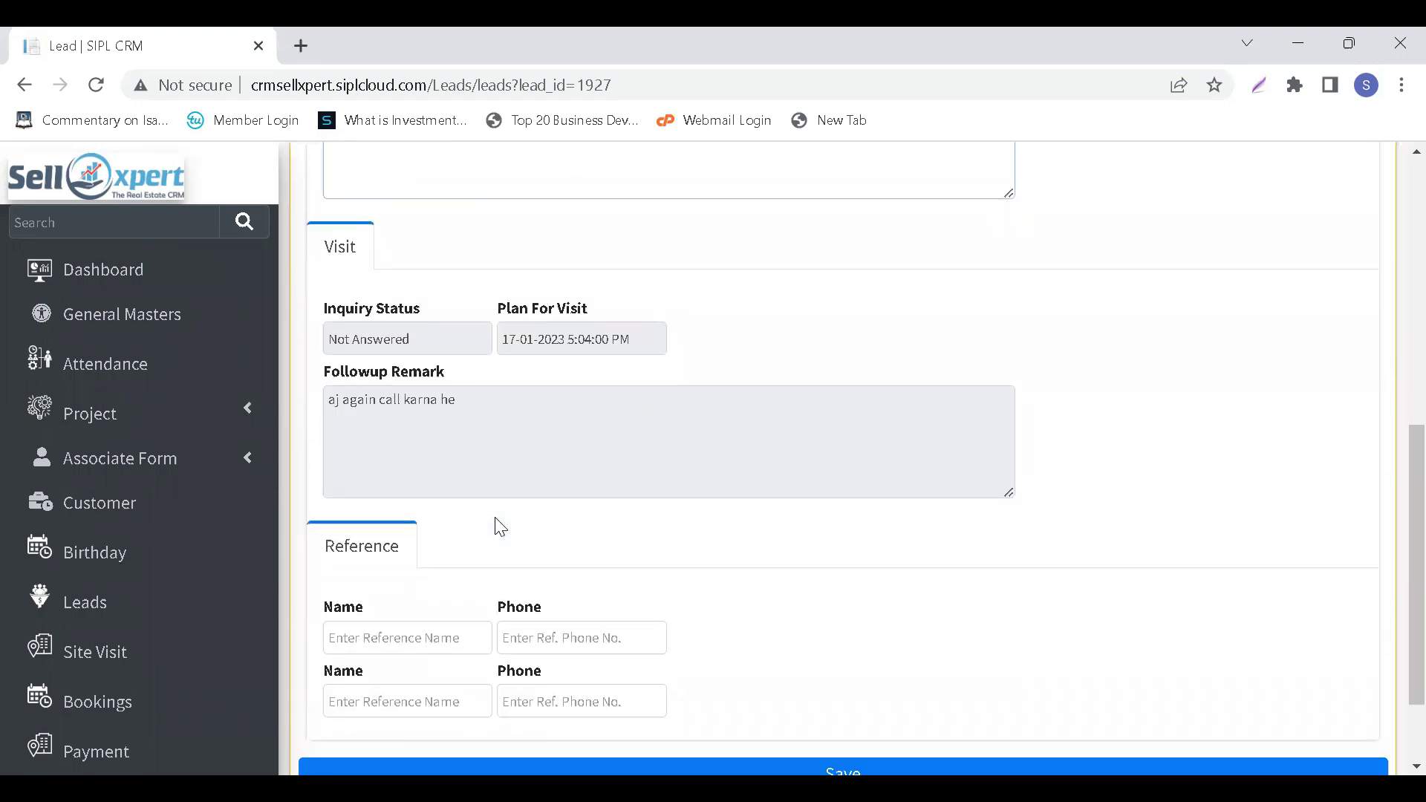
scroll(500, 527, "down", 2)
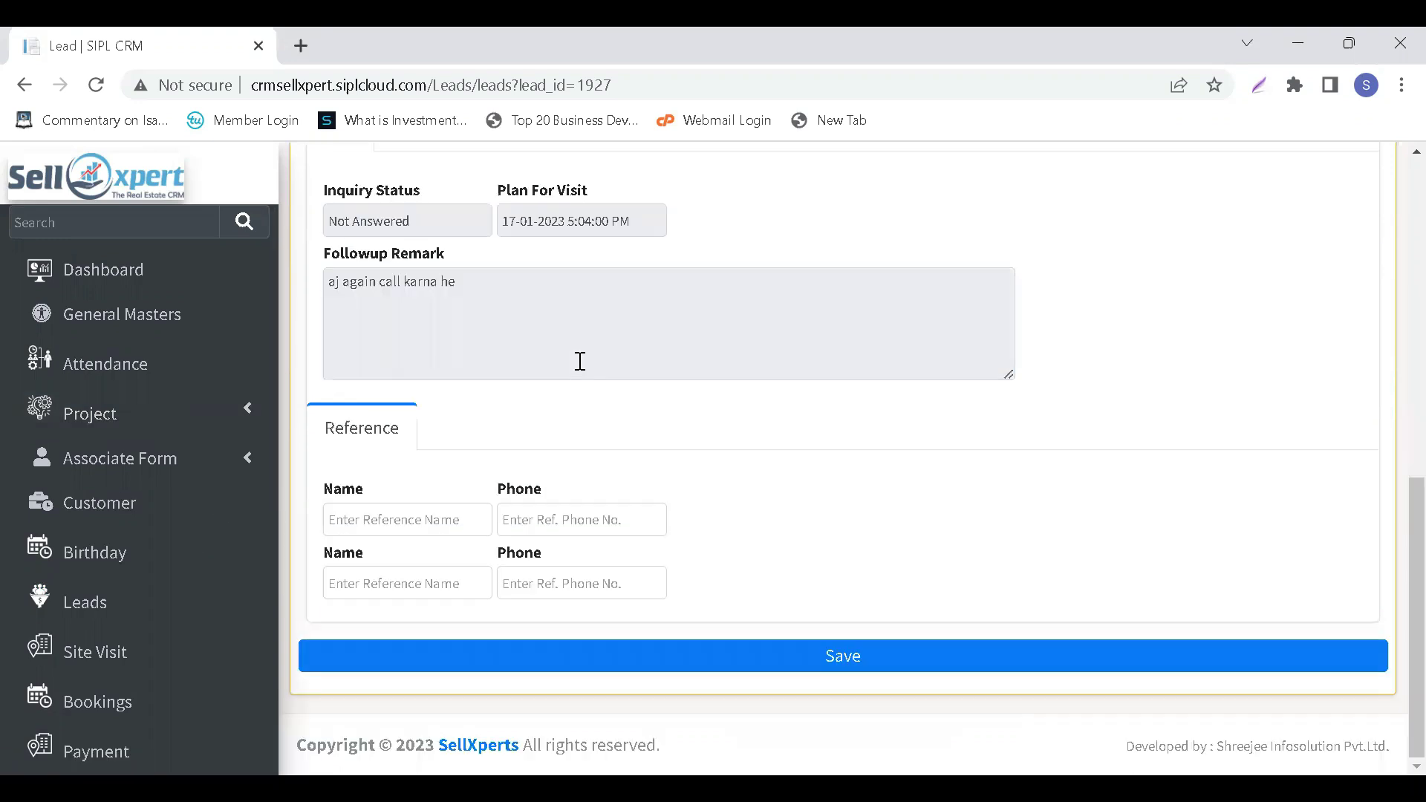
left_click(653, 661)
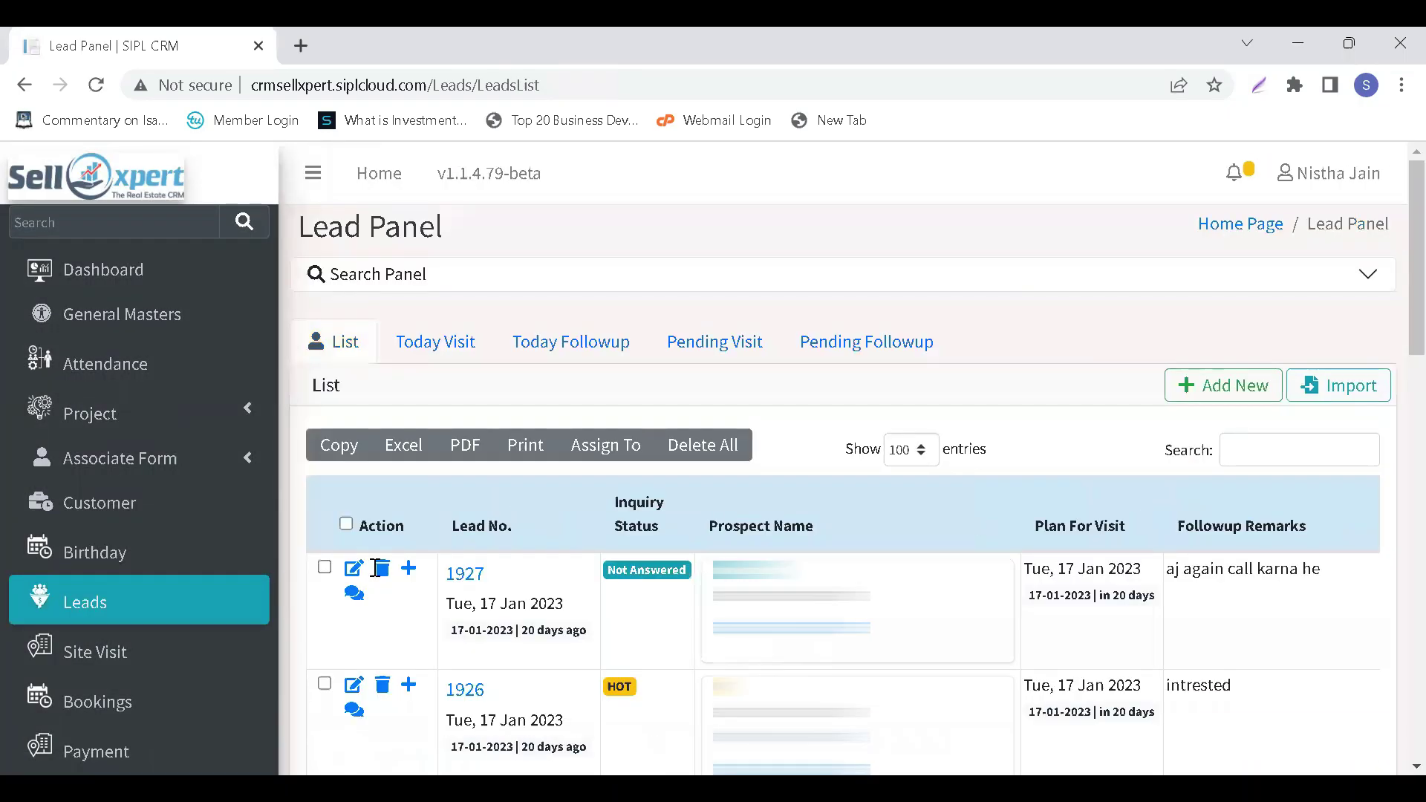
scroll(640, 369, "down", 3)
scroll(641, 368, "up", 3)
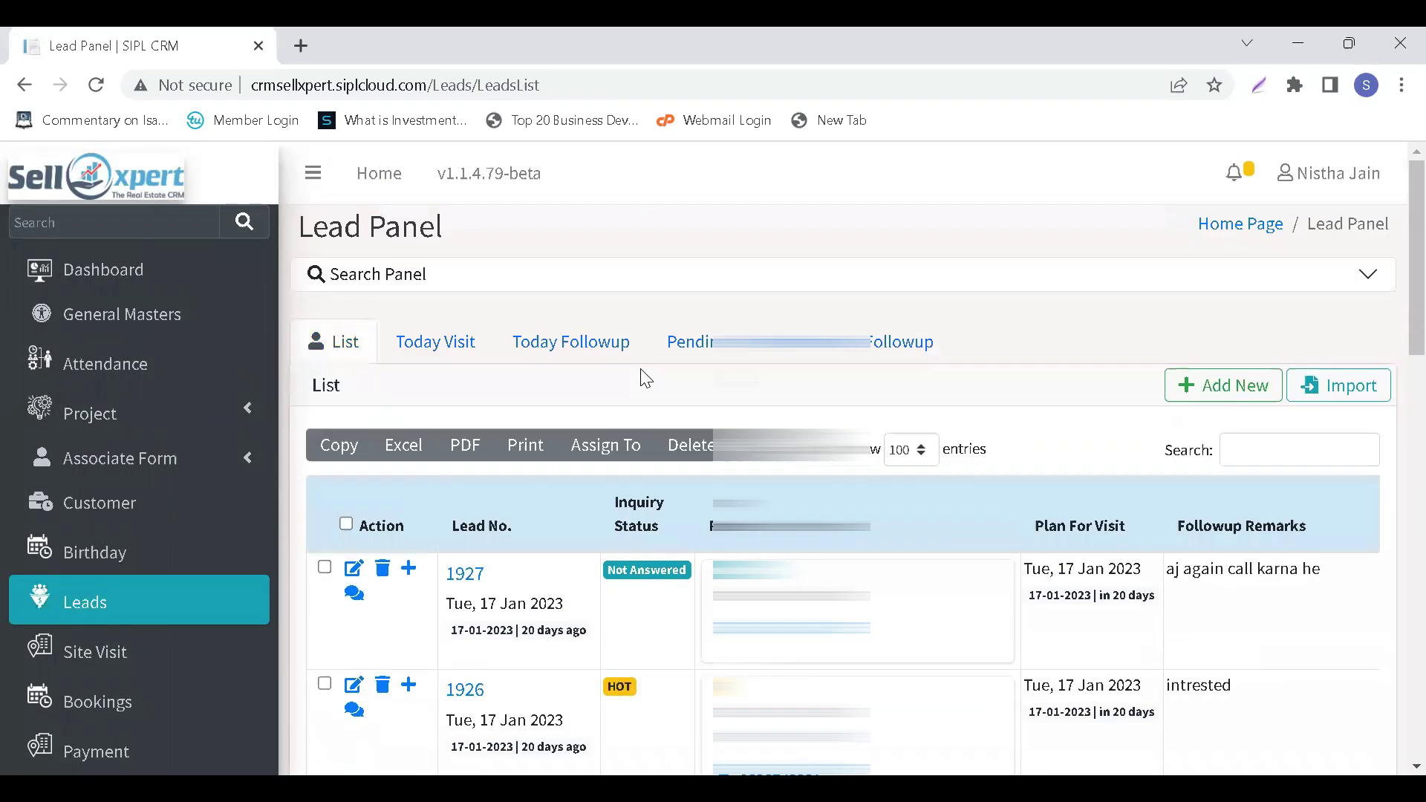
scroll(345, 438, "down", 1)
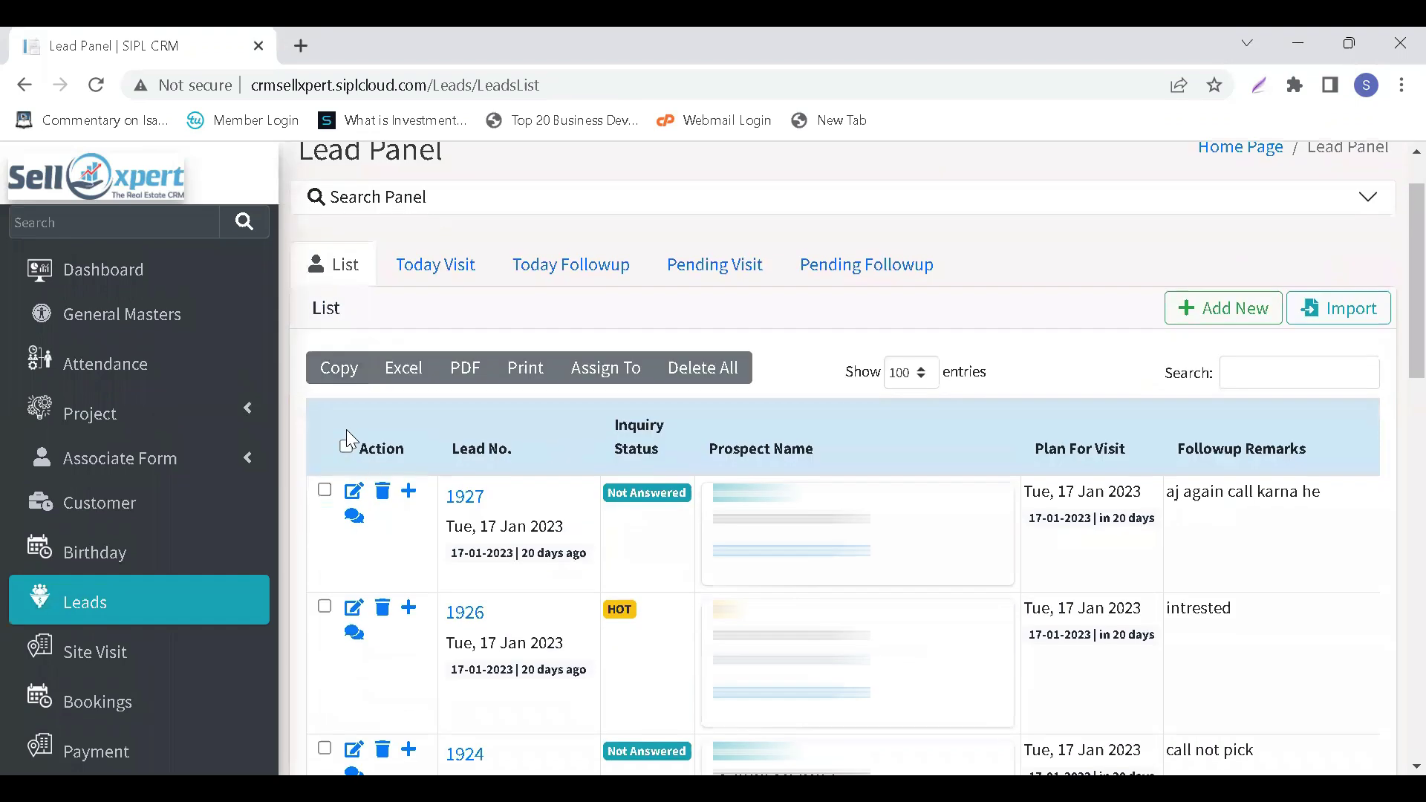
Open the Site Visit section and examine the visit list's inquiry status, follow-up, source, project and interest columns.
scroll(119, 617, "down", 2)
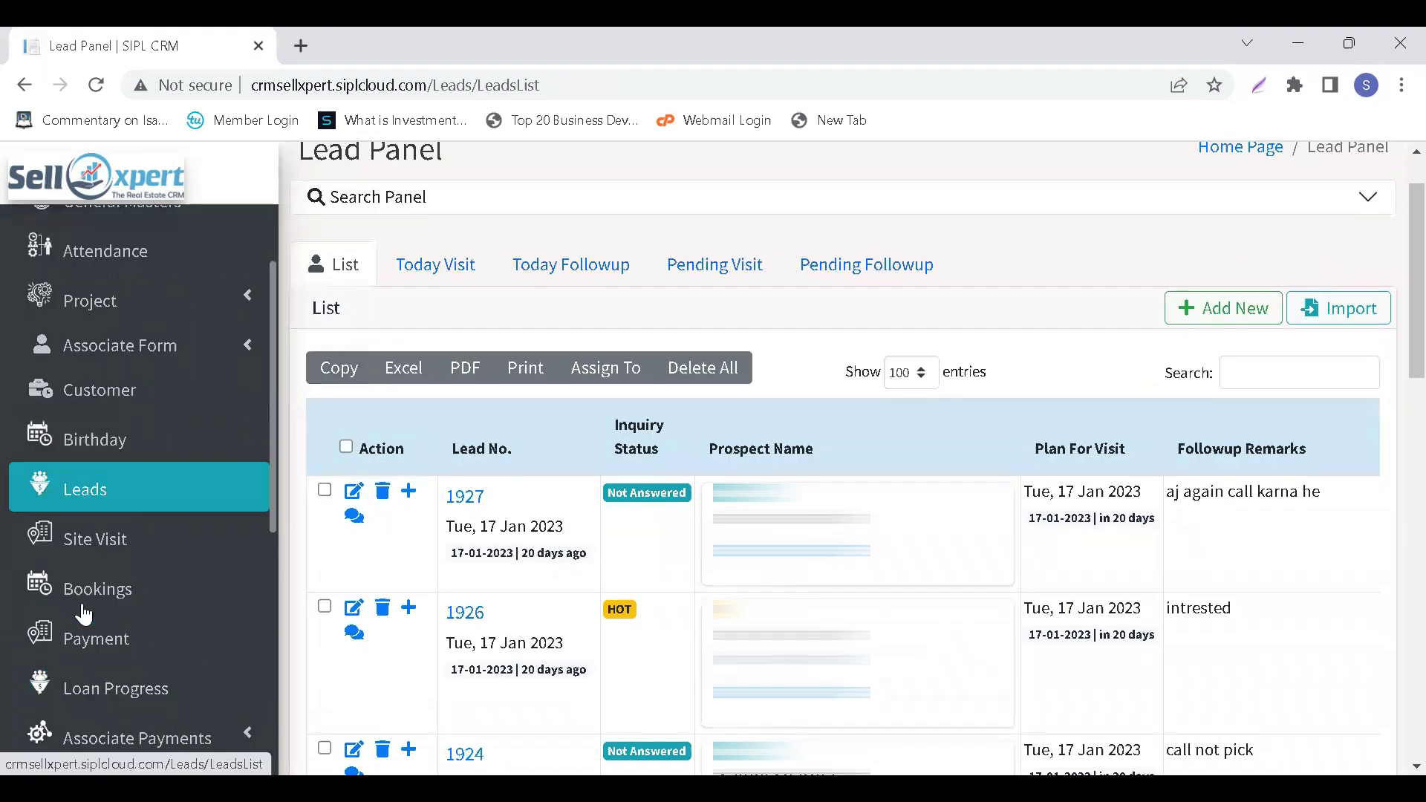
left_click(148, 544)
scroll(483, 609, "down", 2)
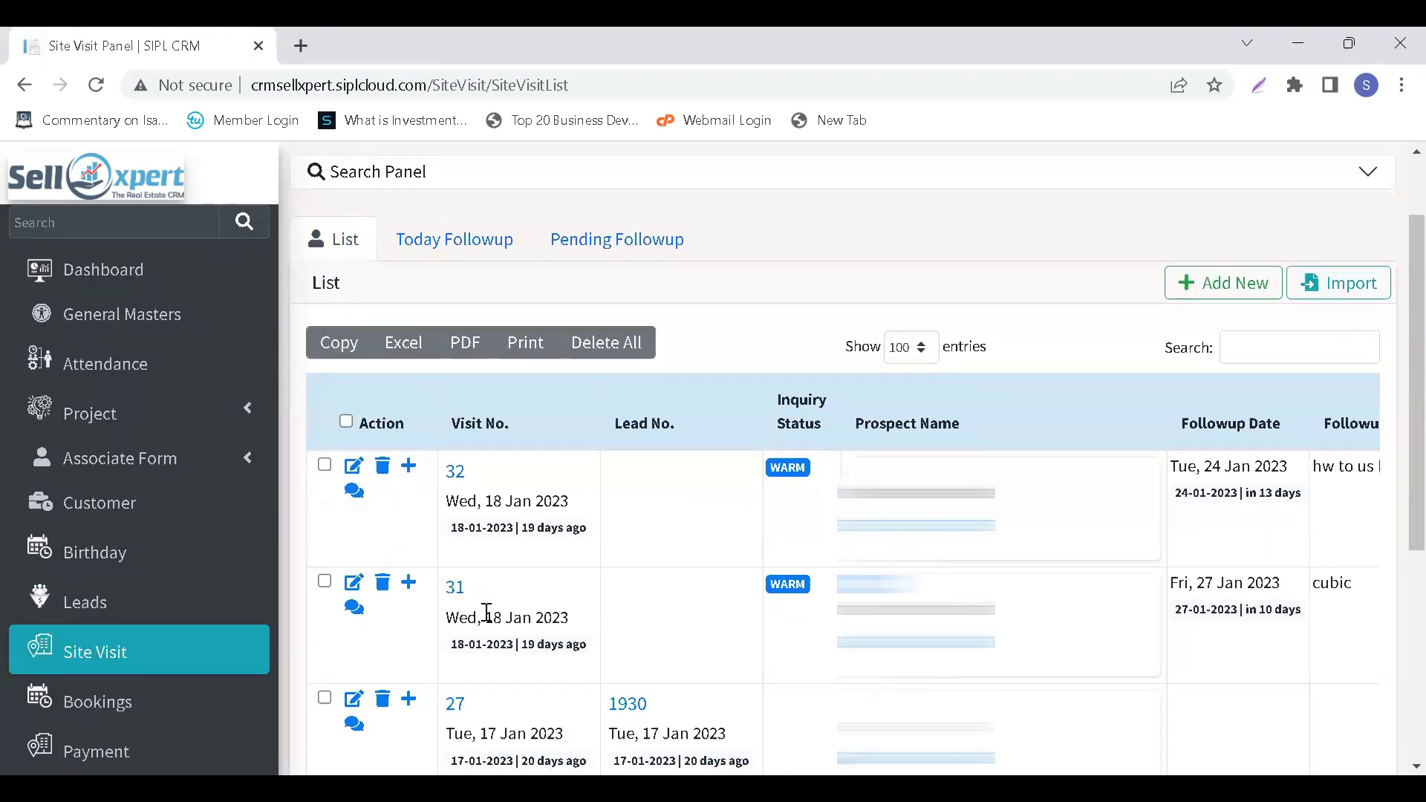
scroll(1018, 555, "right", 7)
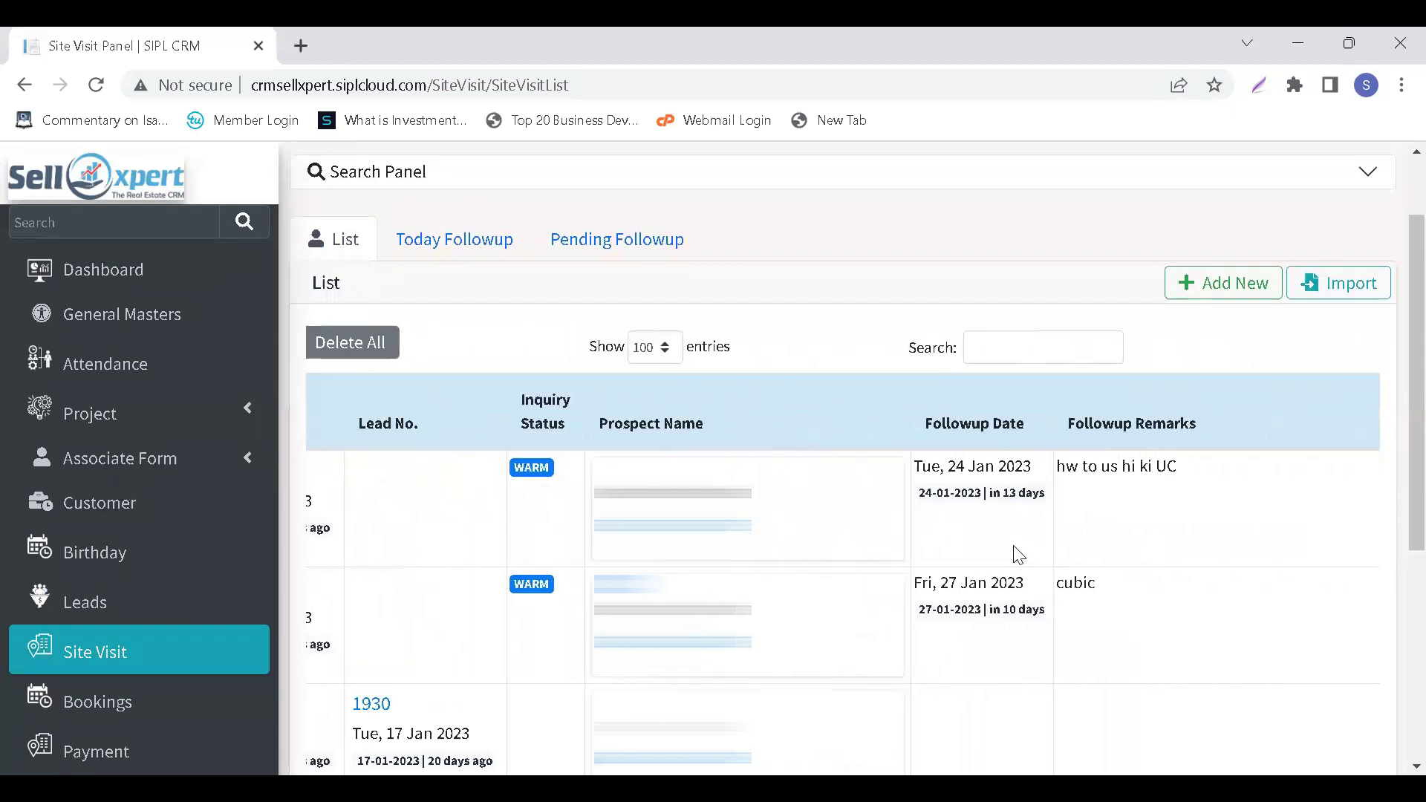
scroll(1018, 555, "right", 3)
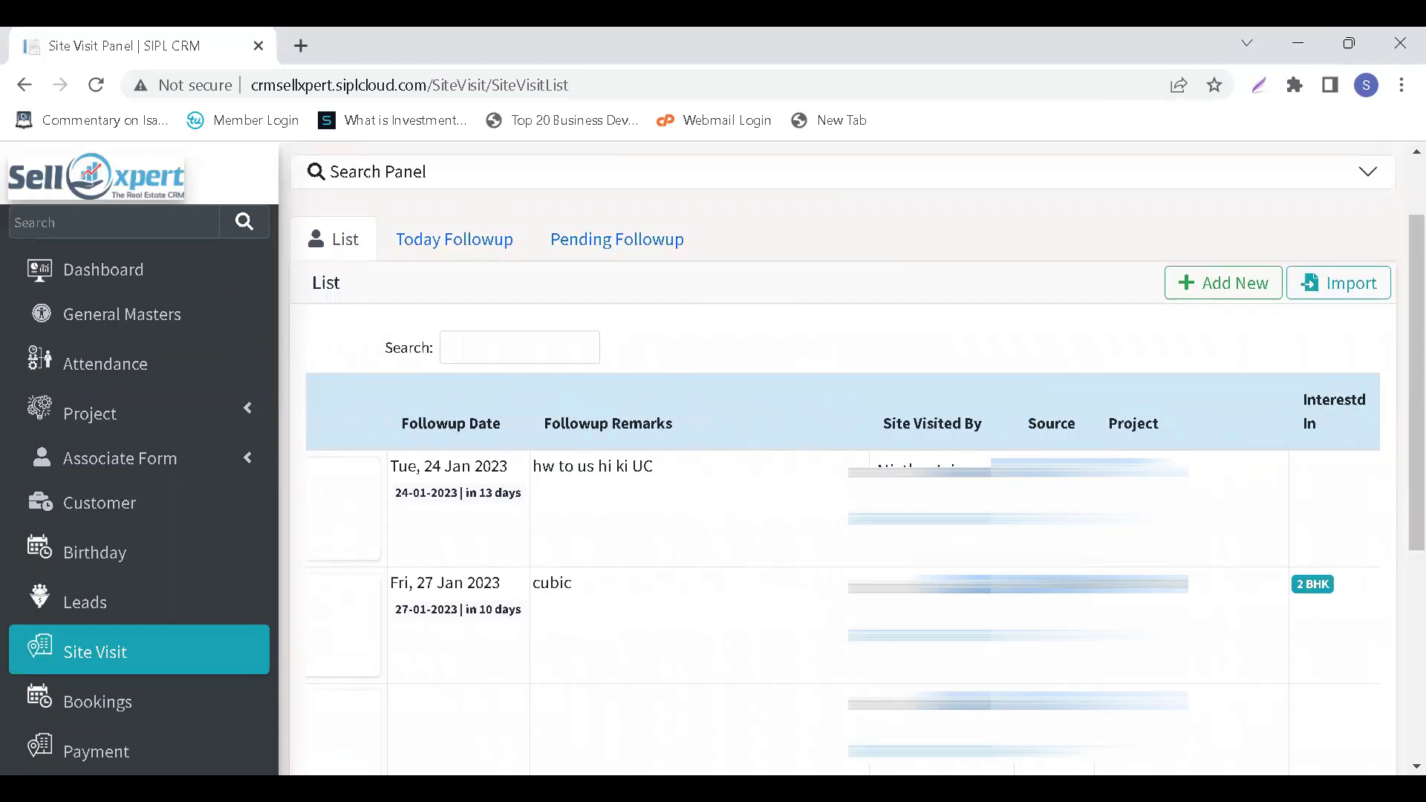
scroll(1018, 554, "left", 9)
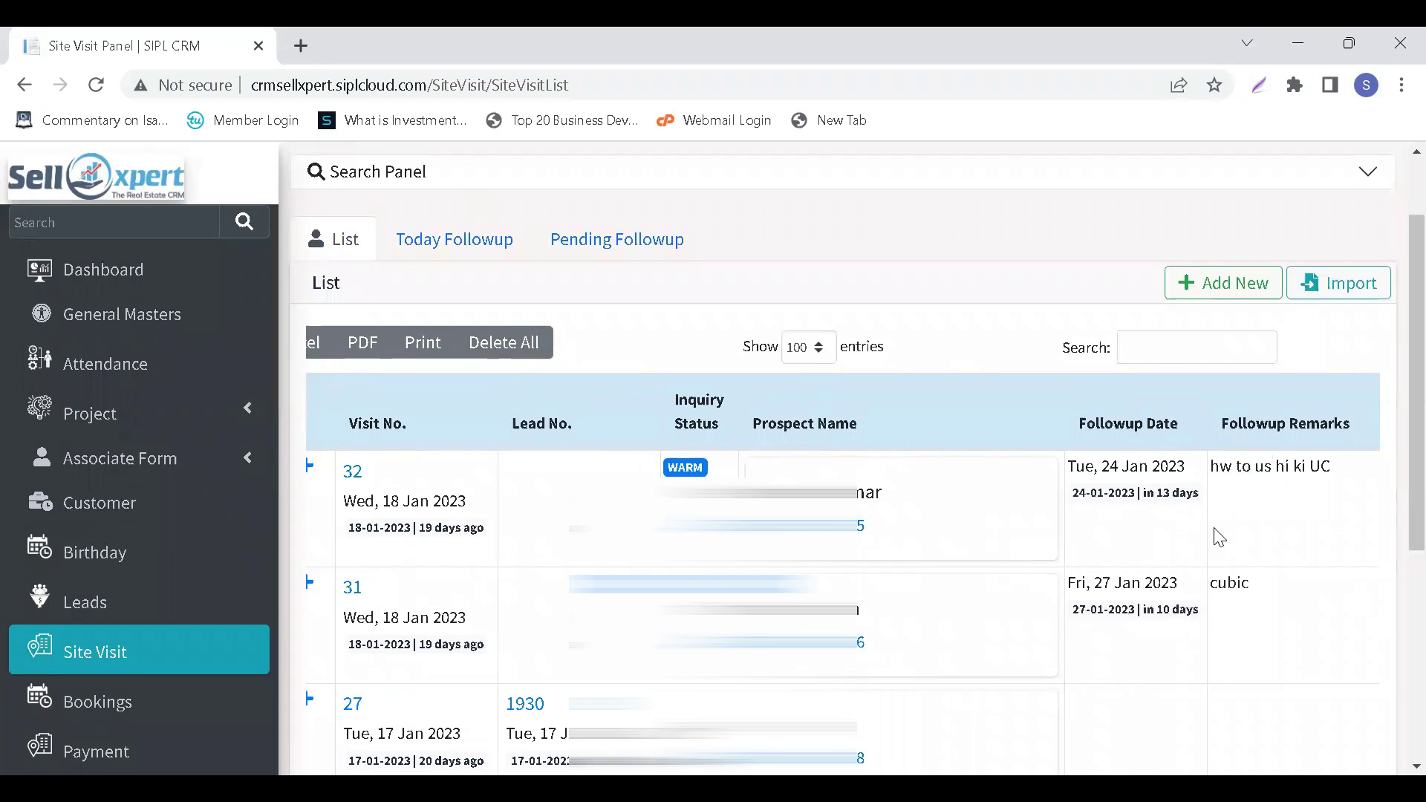
scroll(957, 546, "left", 2)
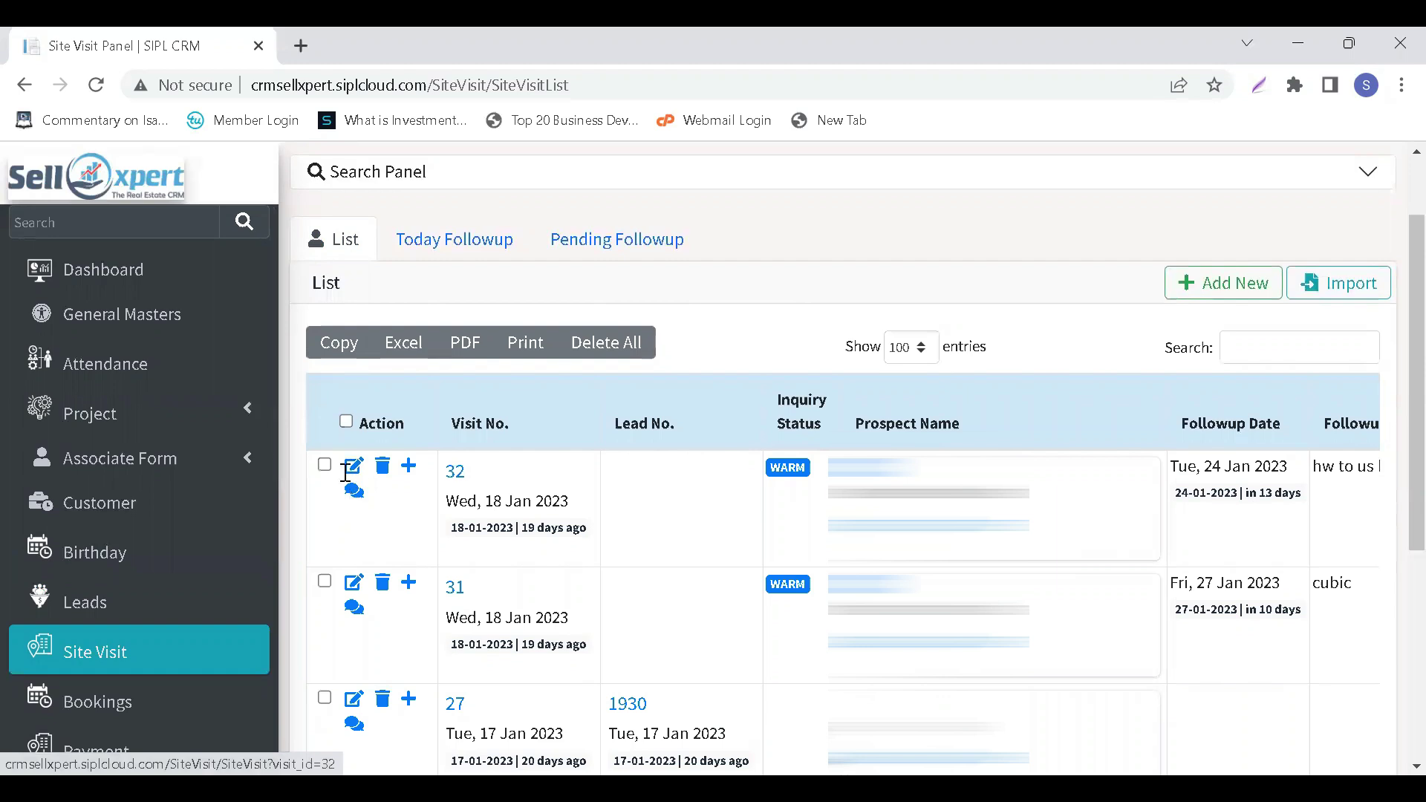
scroll(349, 531, "down", 1)
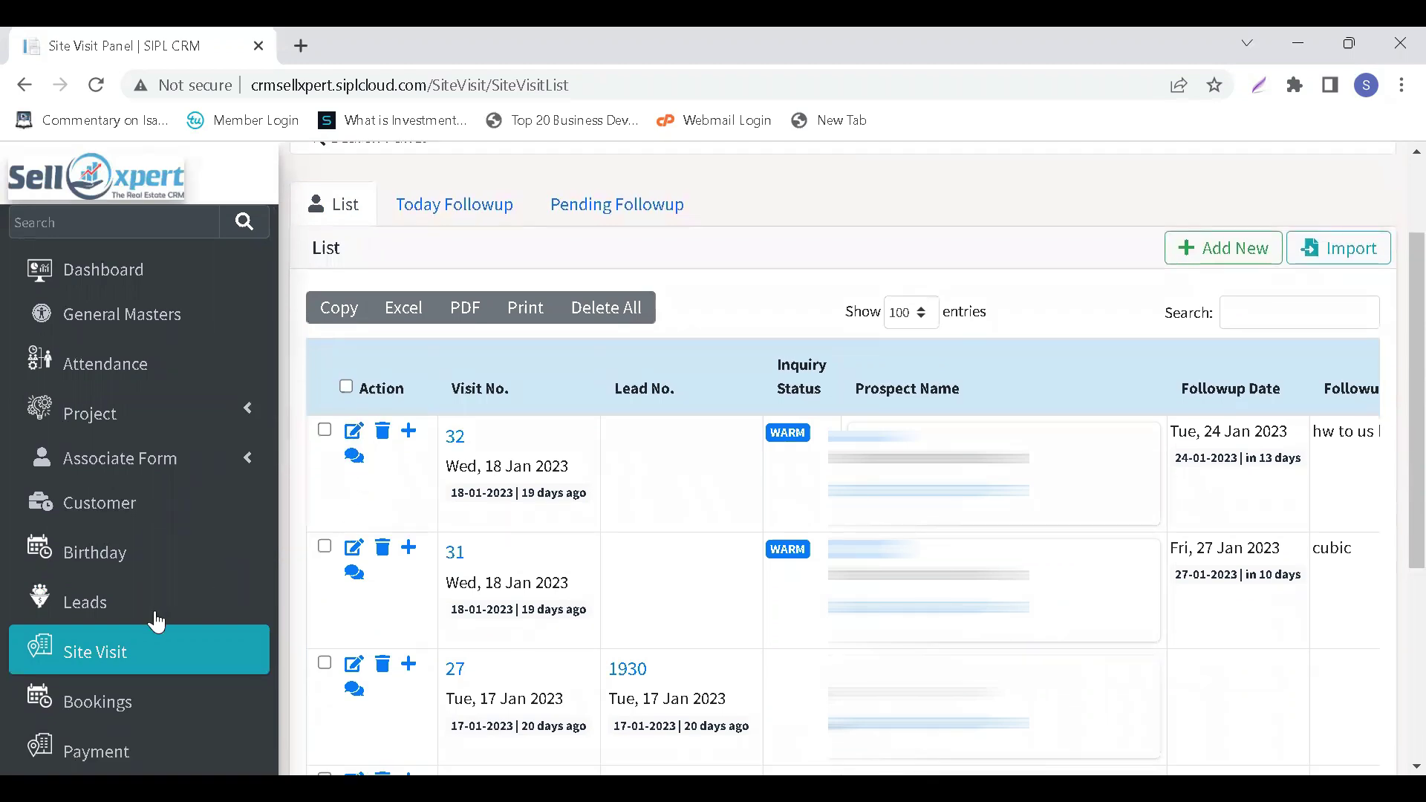
Open the Bookings section and examine the bookings' customers, unit particulars, amounts, associates and remarks.
scroll(156, 621, "down", 2)
left_click(157, 621)
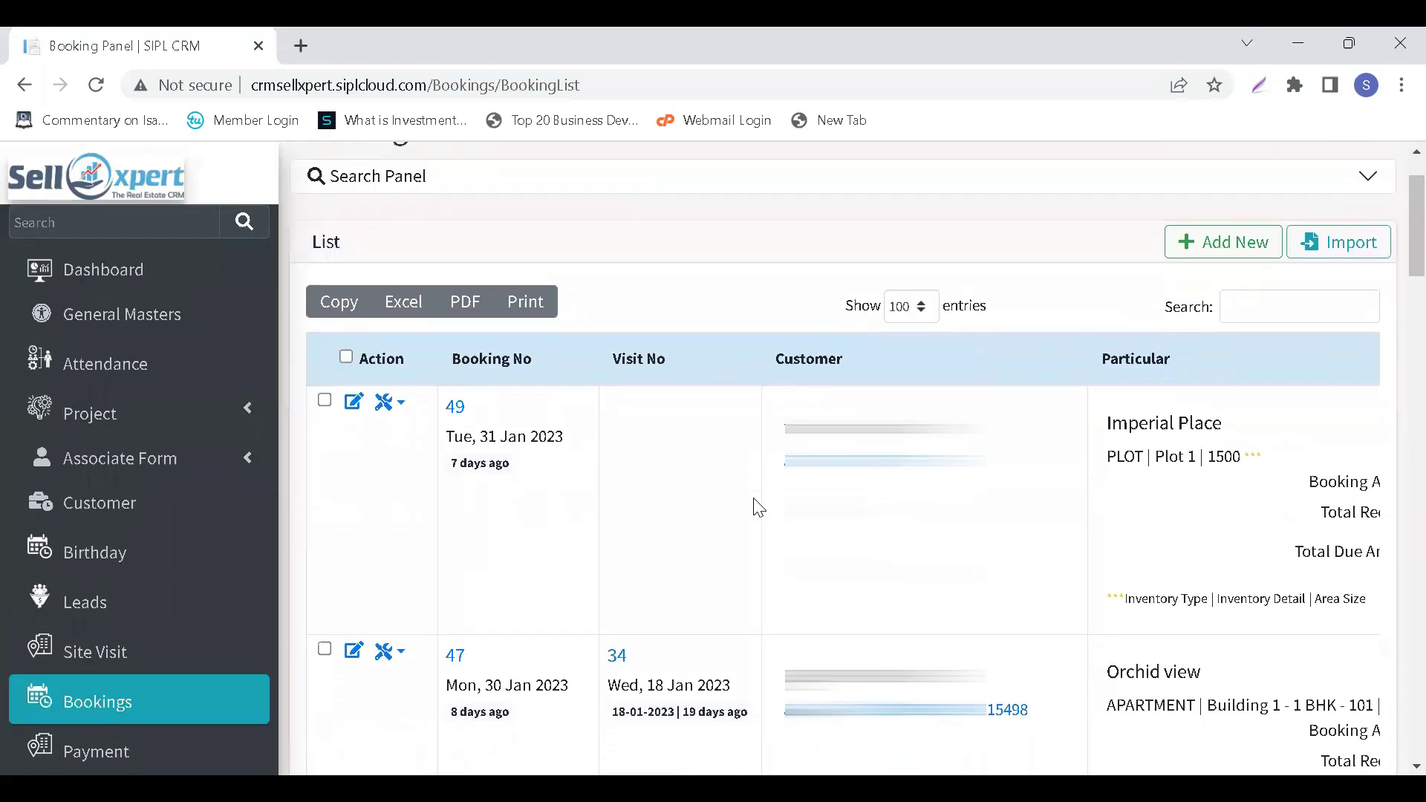
scroll(758, 508, "down", 3)
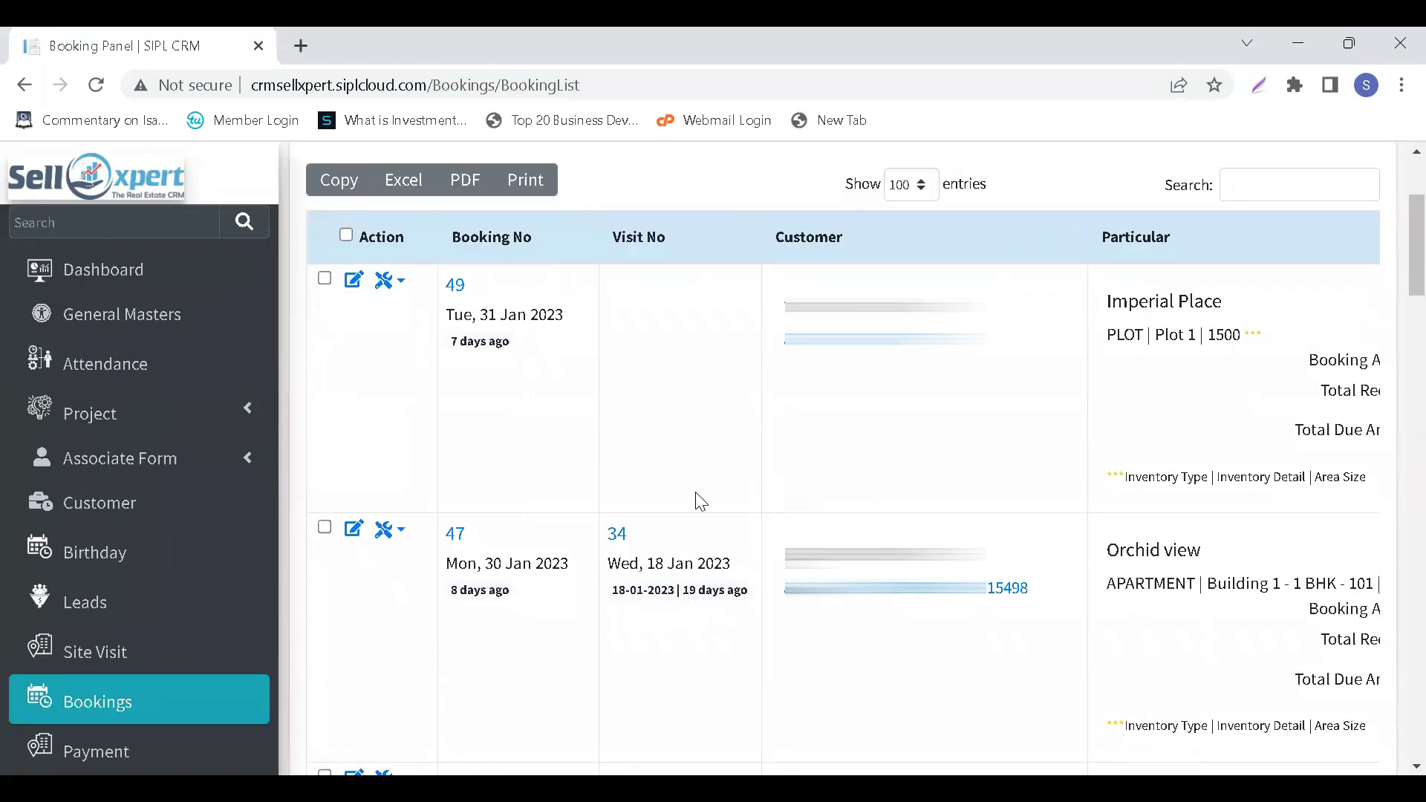
scroll(698, 501, "right", 2)
scroll(700, 502, "right", 6)
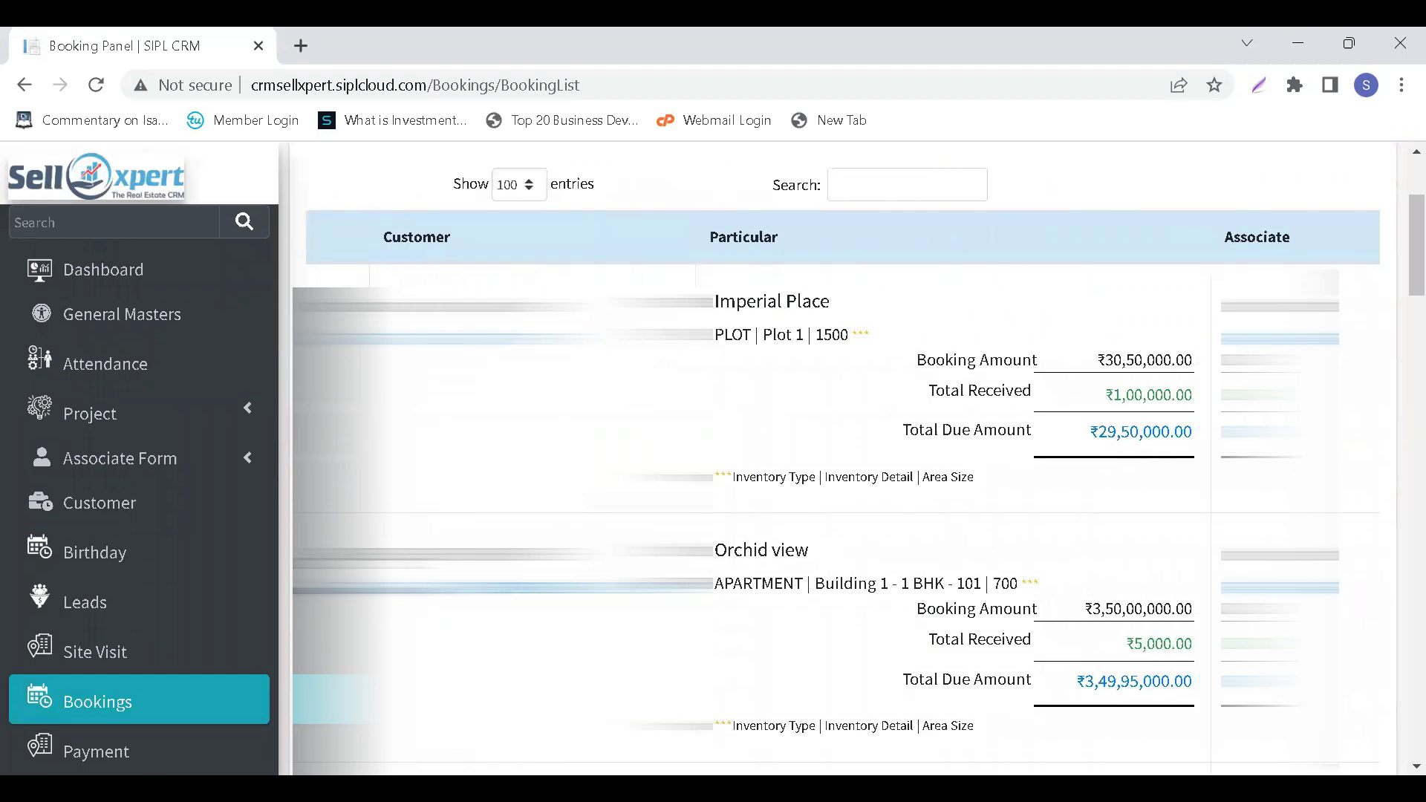
scroll(701, 502, "right", 1)
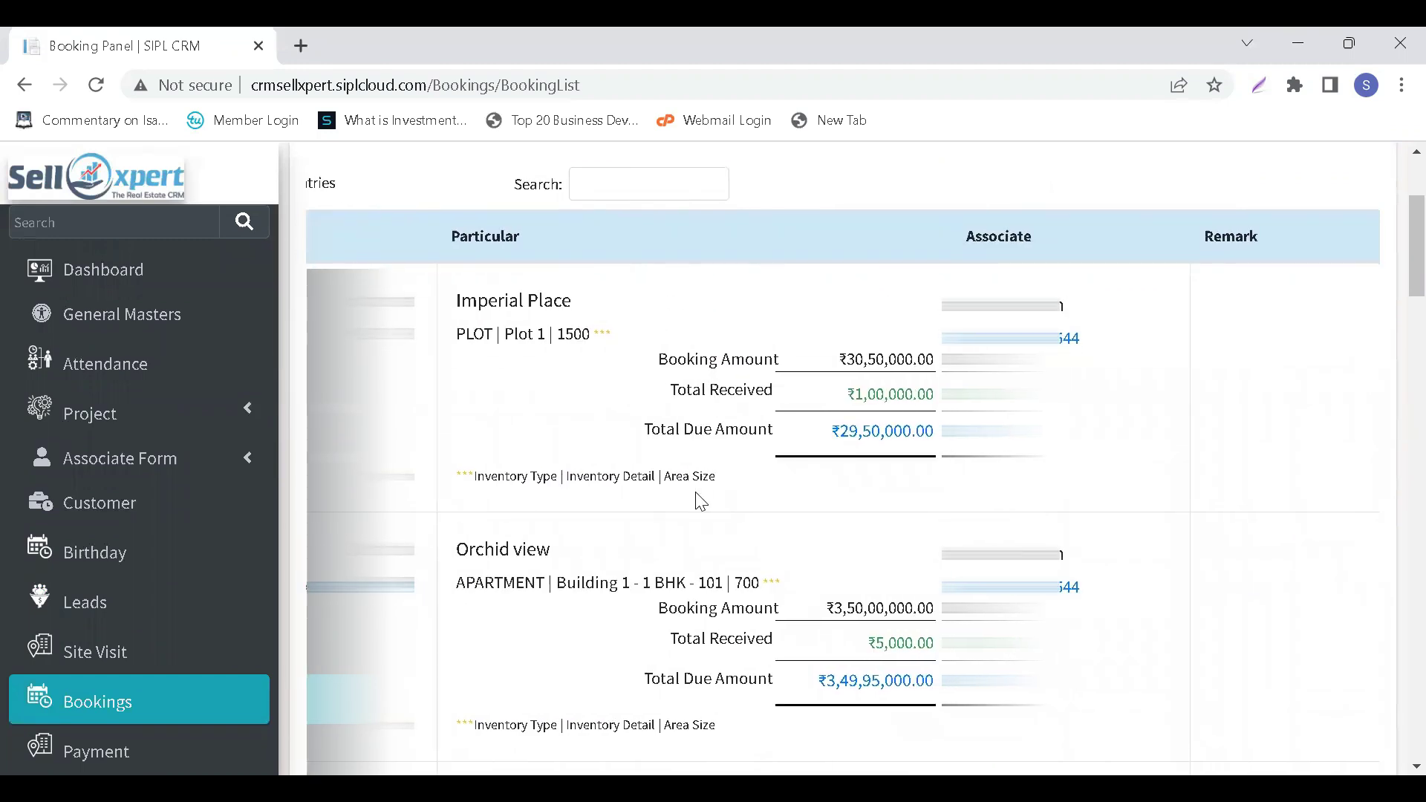
scroll(700, 501, "down", 4)
scroll(700, 501, "down", 2)
scroll(696, 492, "left", 5)
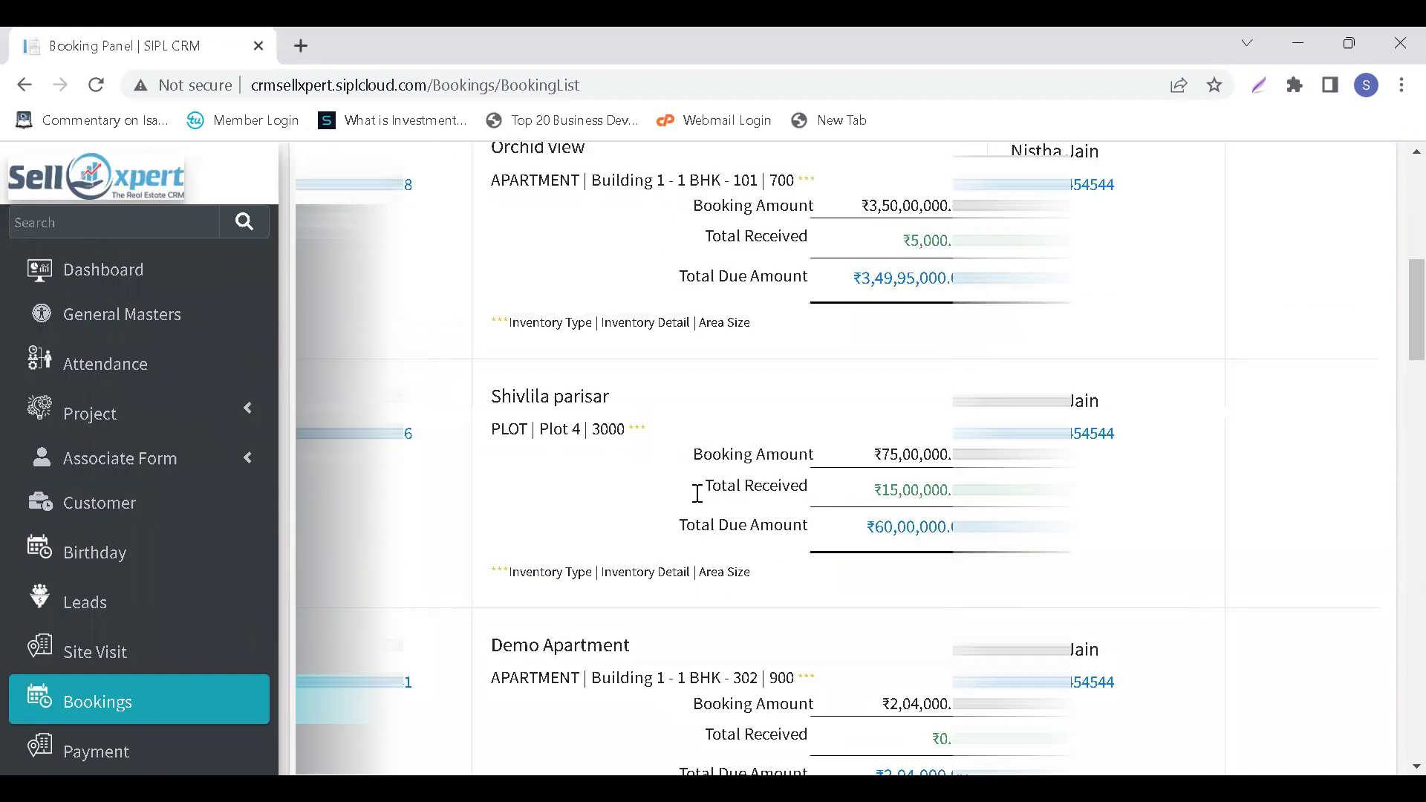
scroll(698, 513, "up", 5)
scroll(698, 513, "left", 3)
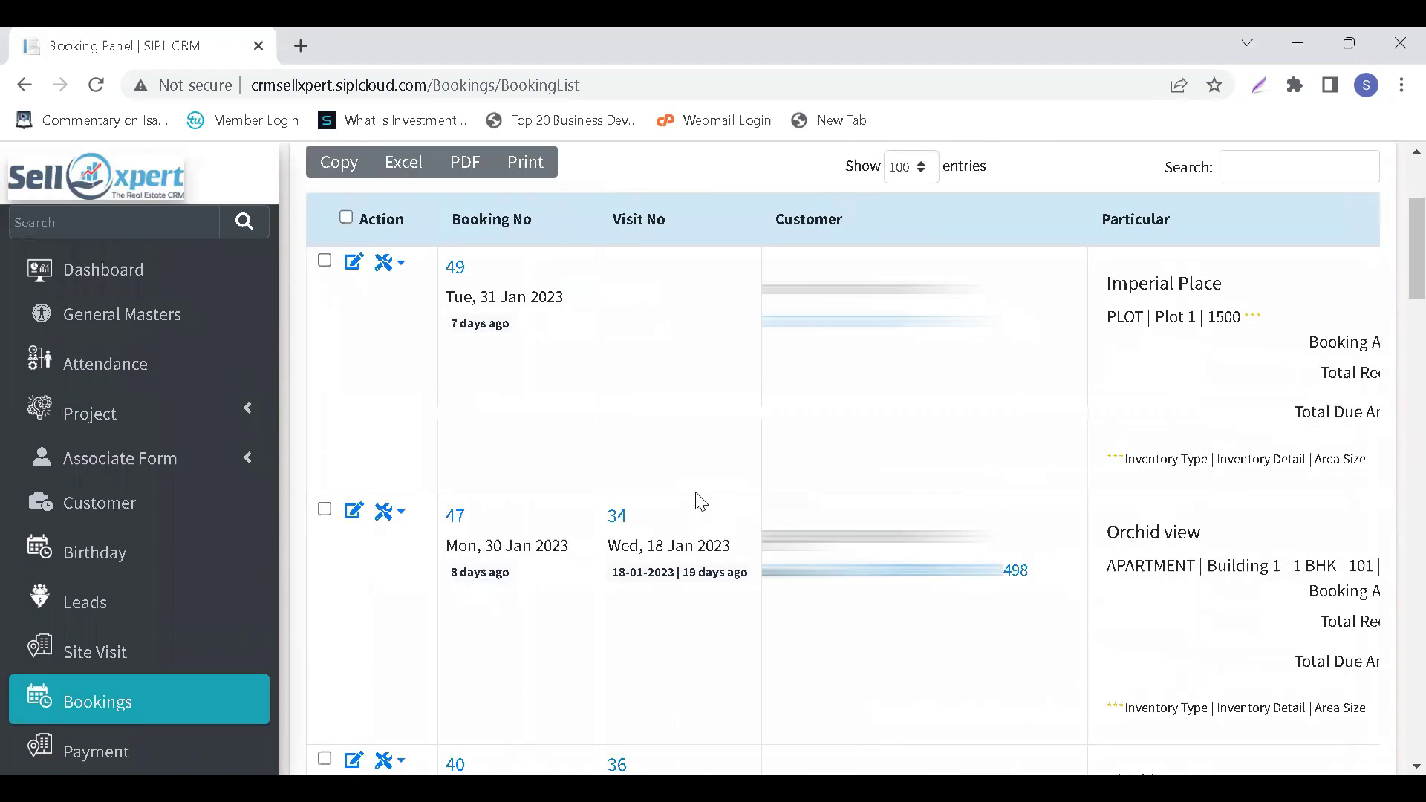
scroll(422, 460, "up", 3)
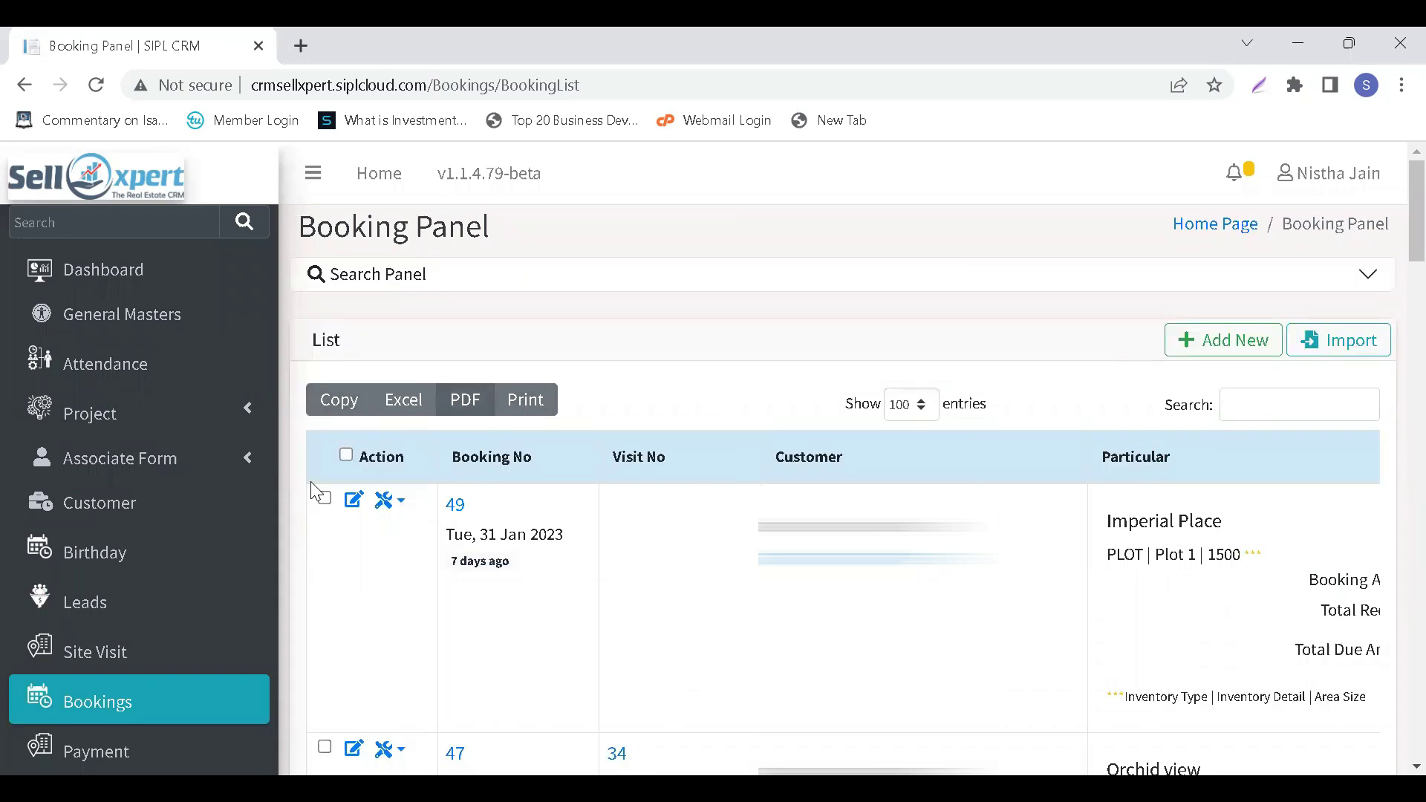
Open the Payment section and examine the payment report's search filters and booking rows.
scroll(86, 600, "down", 2)
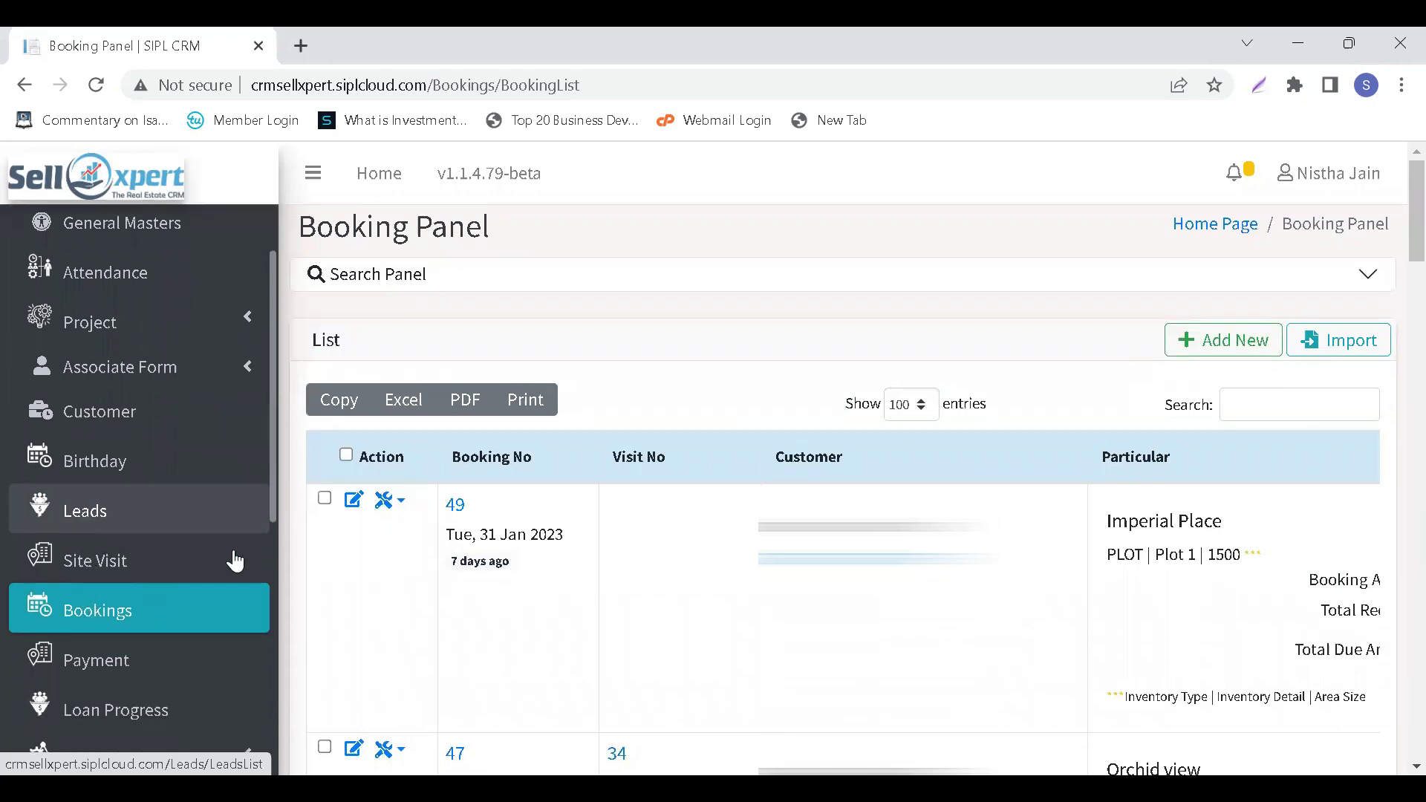
scroll(165, 609, "down", 2)
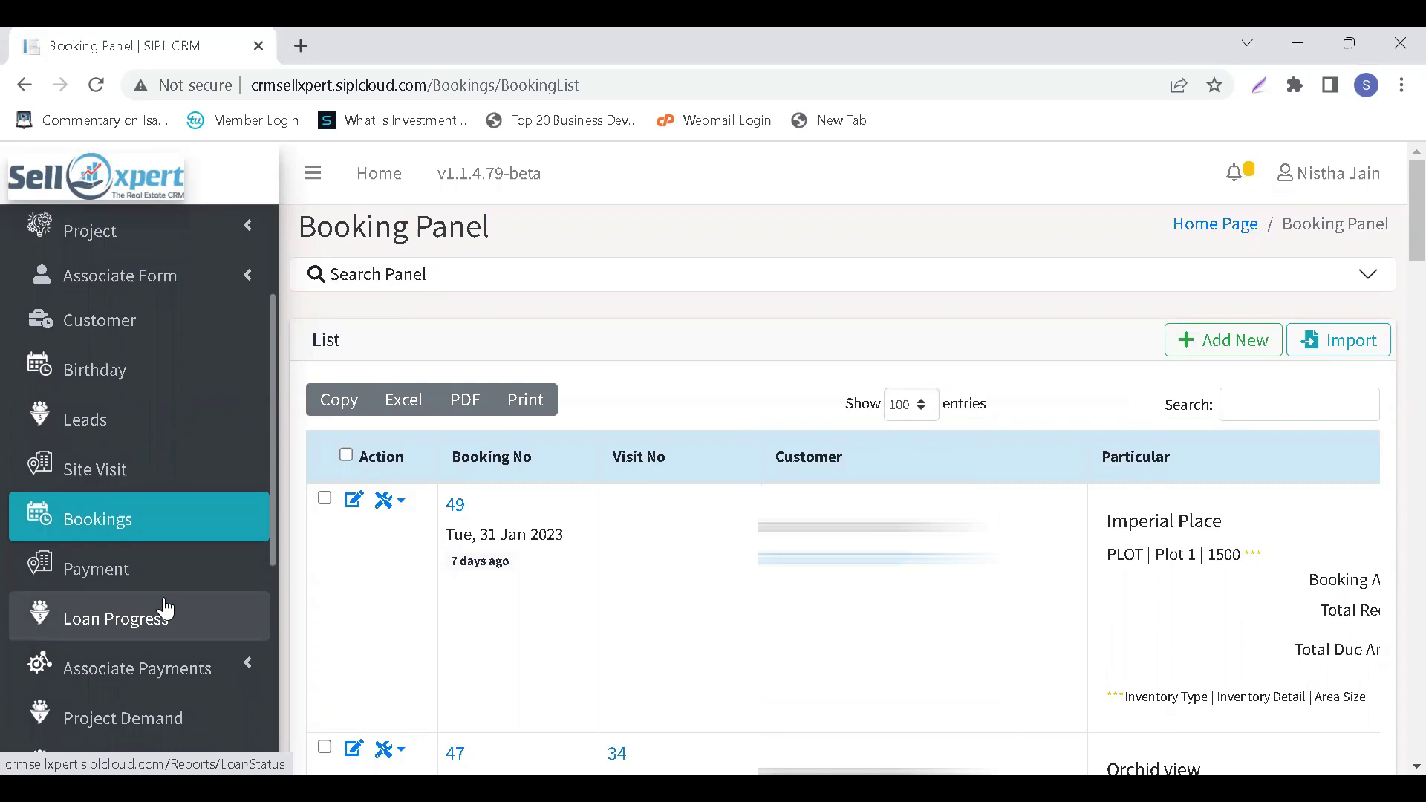
scroll(165, 598, "down", 4)
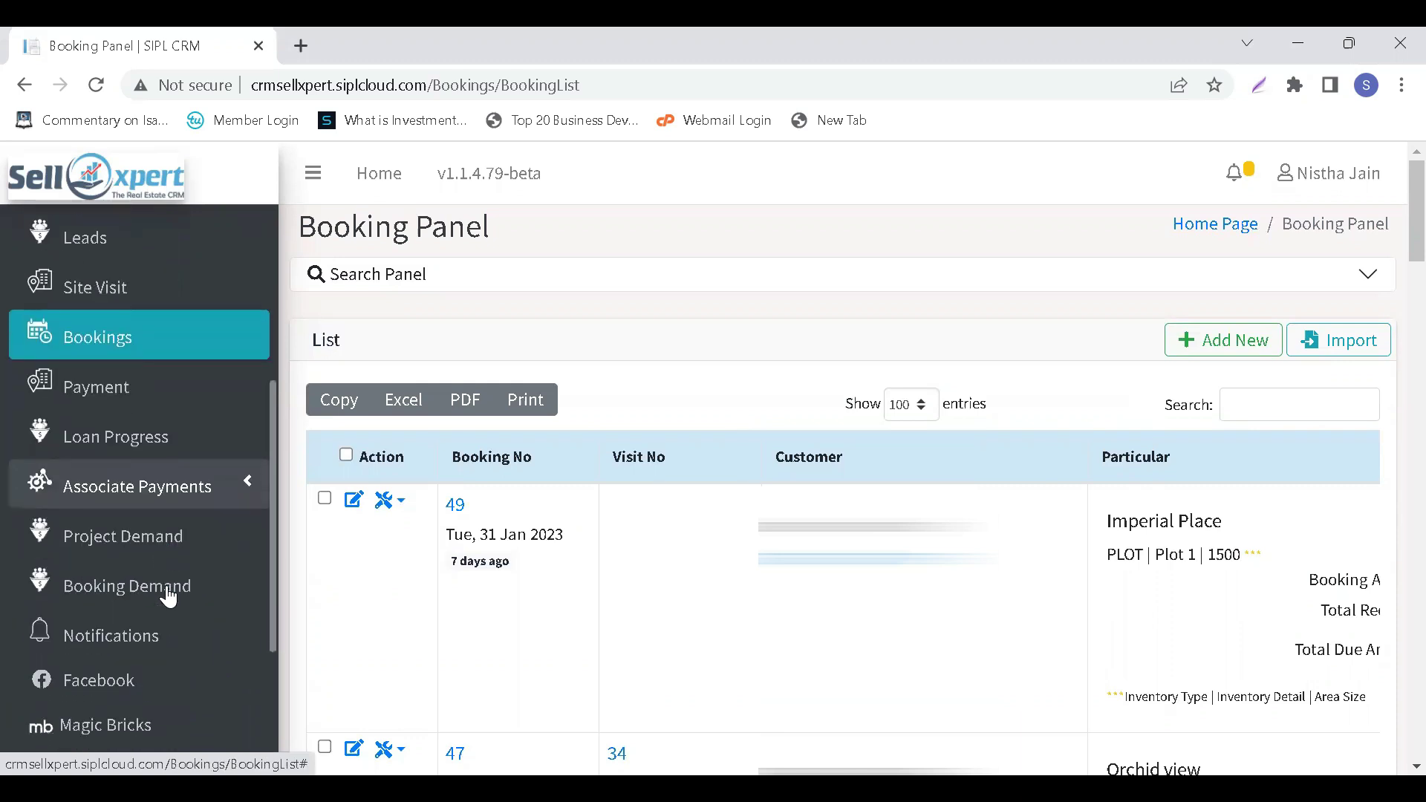
left_click(162, 389)
scroll(101, 525, "down", 2)
scroll(488, 546, "down", 3)
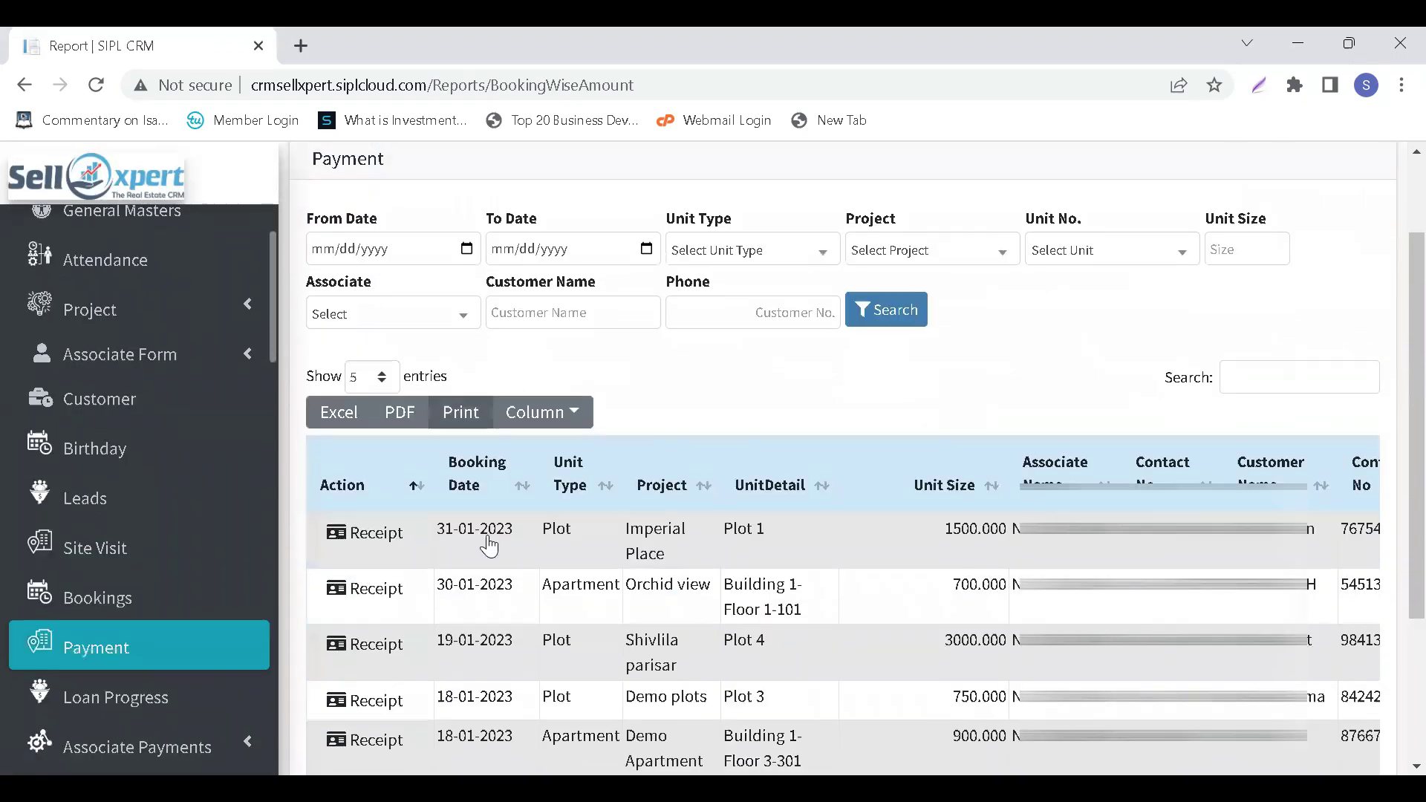
scroll(444, 541, "down", 2)
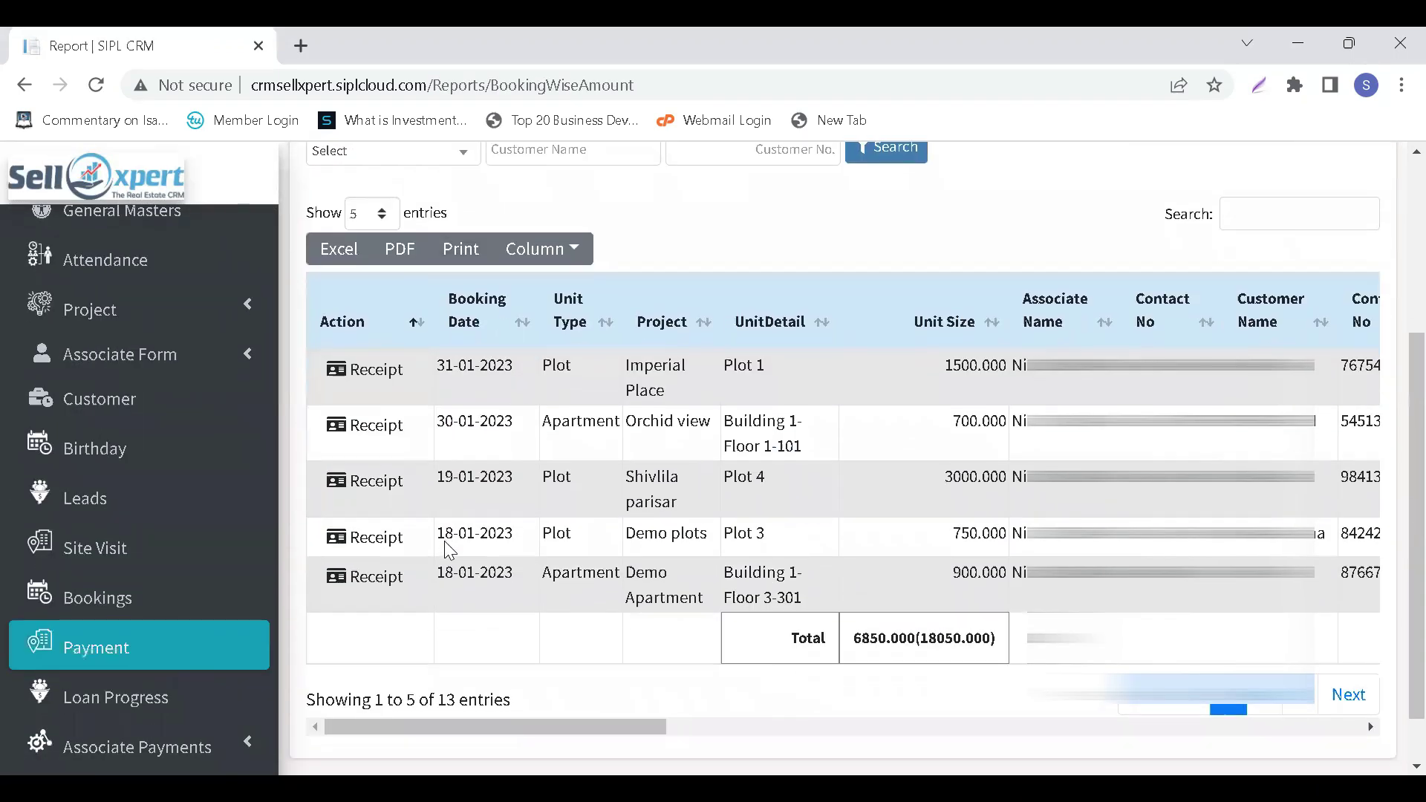
scroll(445, 543, "down", 1)
Look through the remaining CRM sections and the associate and booking reports offered under Reports.
scroll(175, 643, "down", 2)
scroll(173, 647, "down", 4)
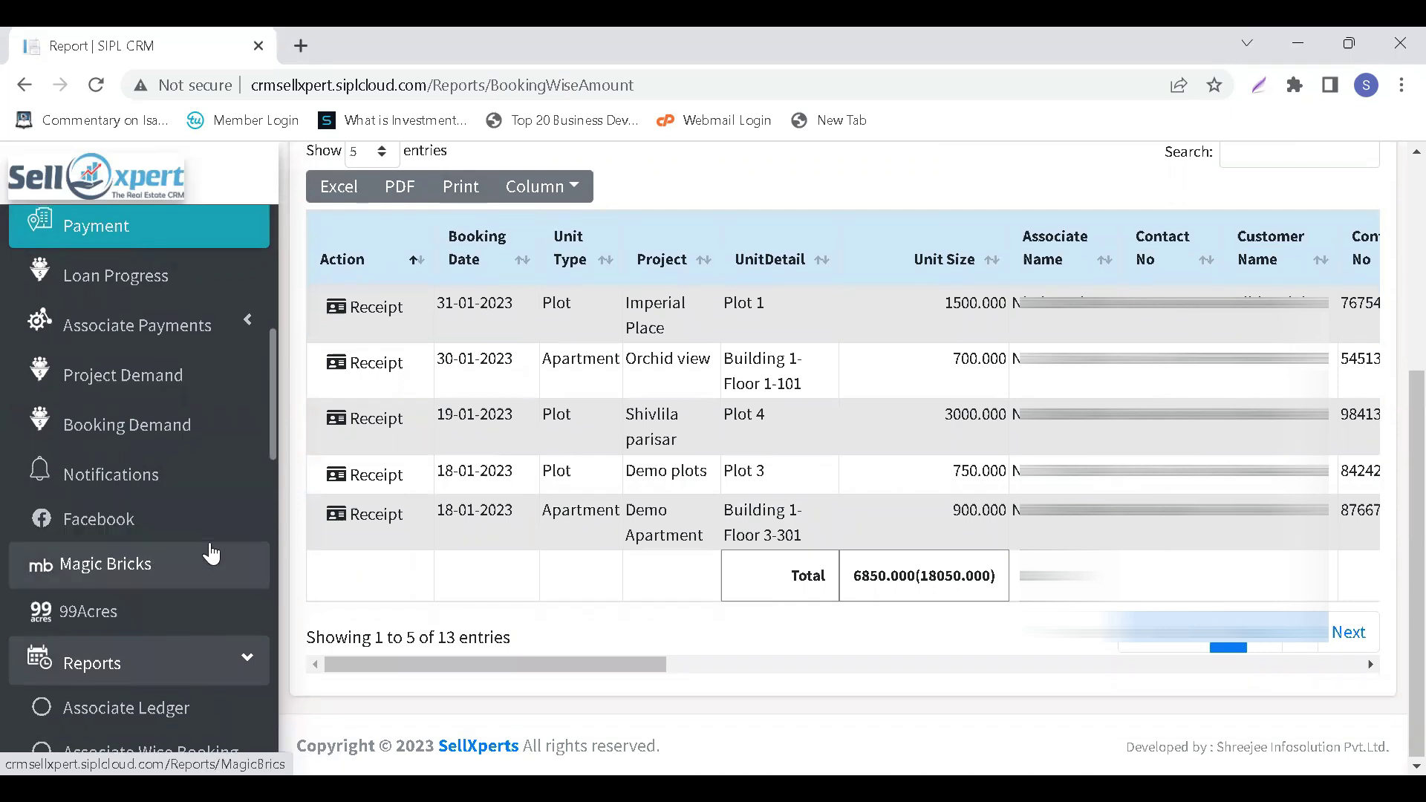
scroll(211, 553, "down", 1)
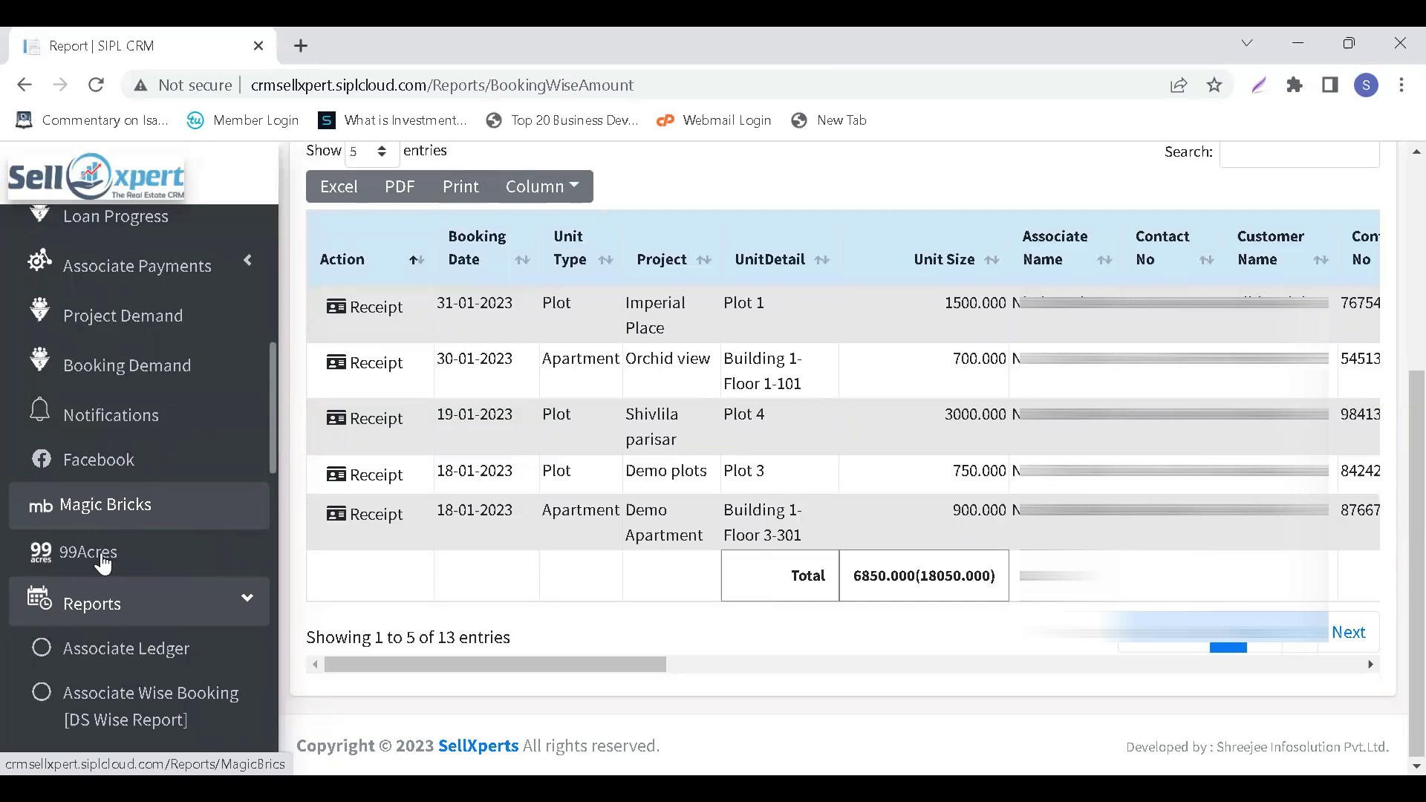
scroll(103, 564, "down", 3)
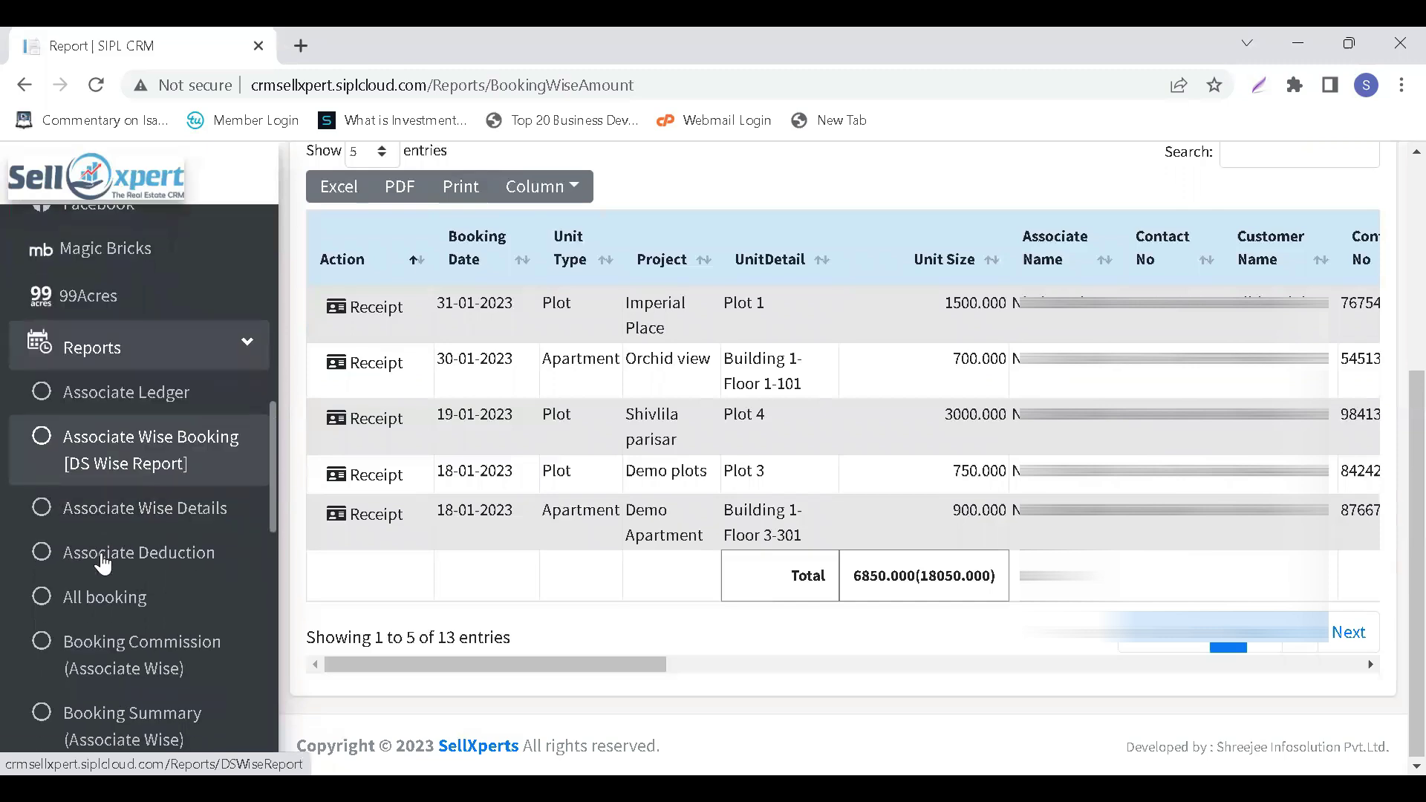
scroll(106, 374, "down", 2)
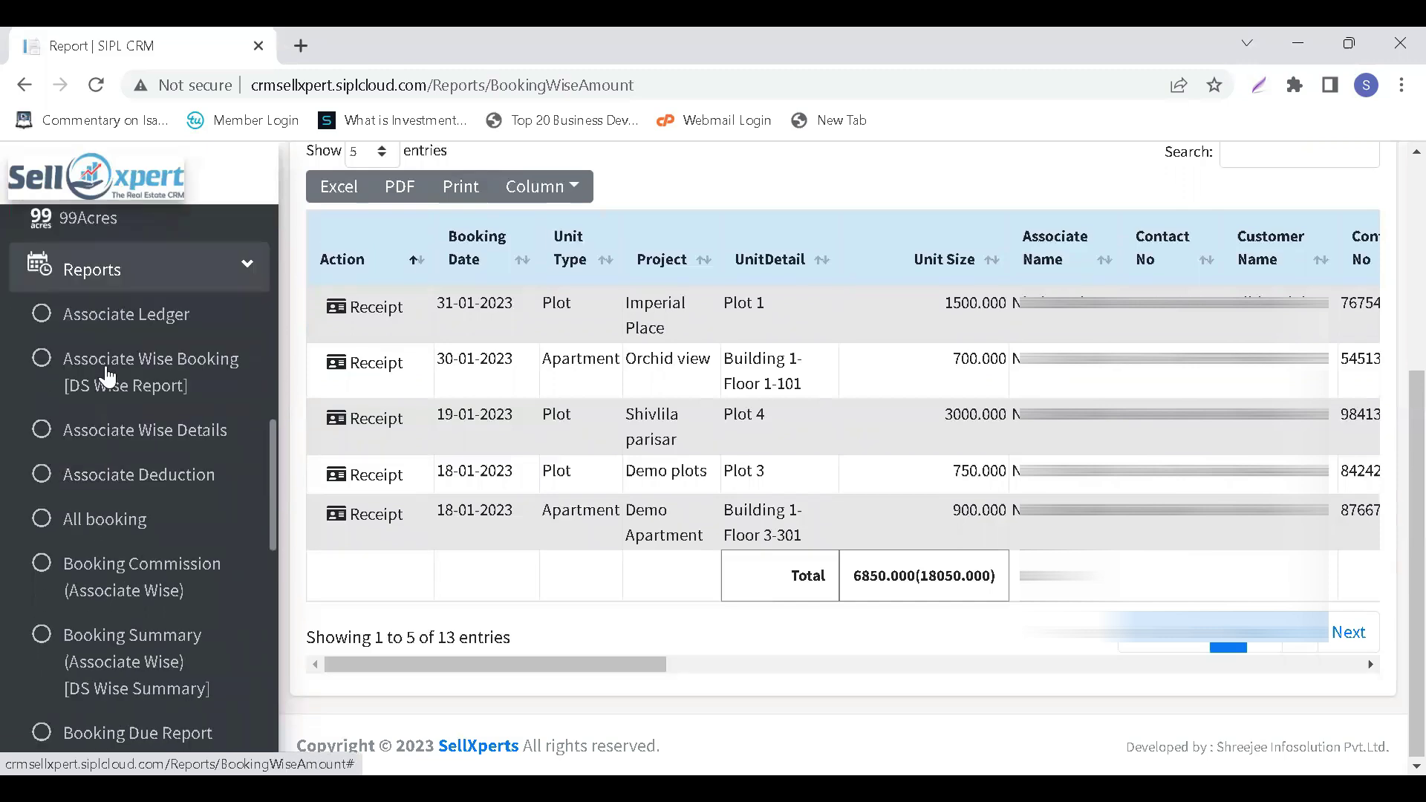
Look through the remaining booking, collection, project and EMI reports, and open the User Permission page in Settings.
scroll(108, 377, "down", 3)
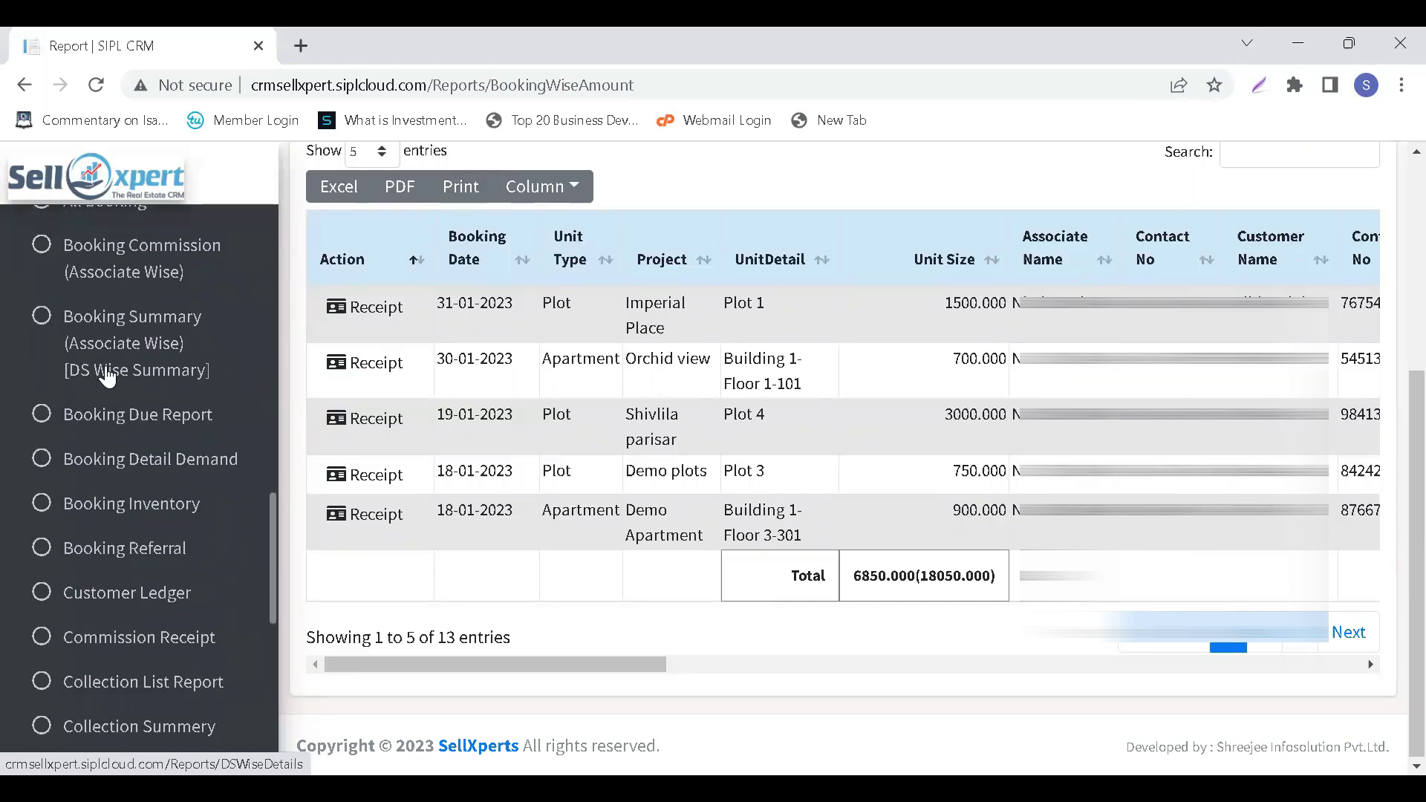
scroll(108, 376, "down", 6)
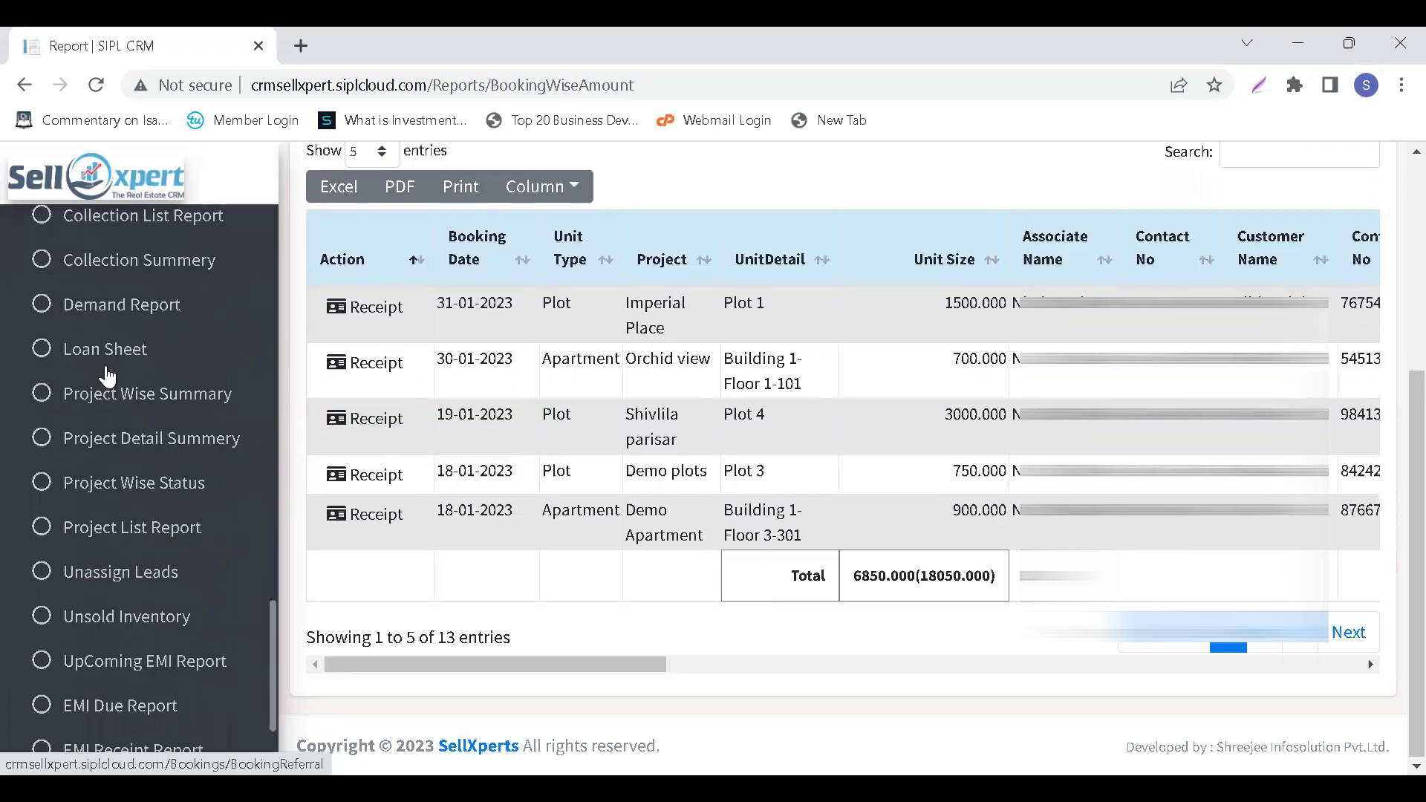
scroll(138, 623, "down", 2)
left_click(140, 621)
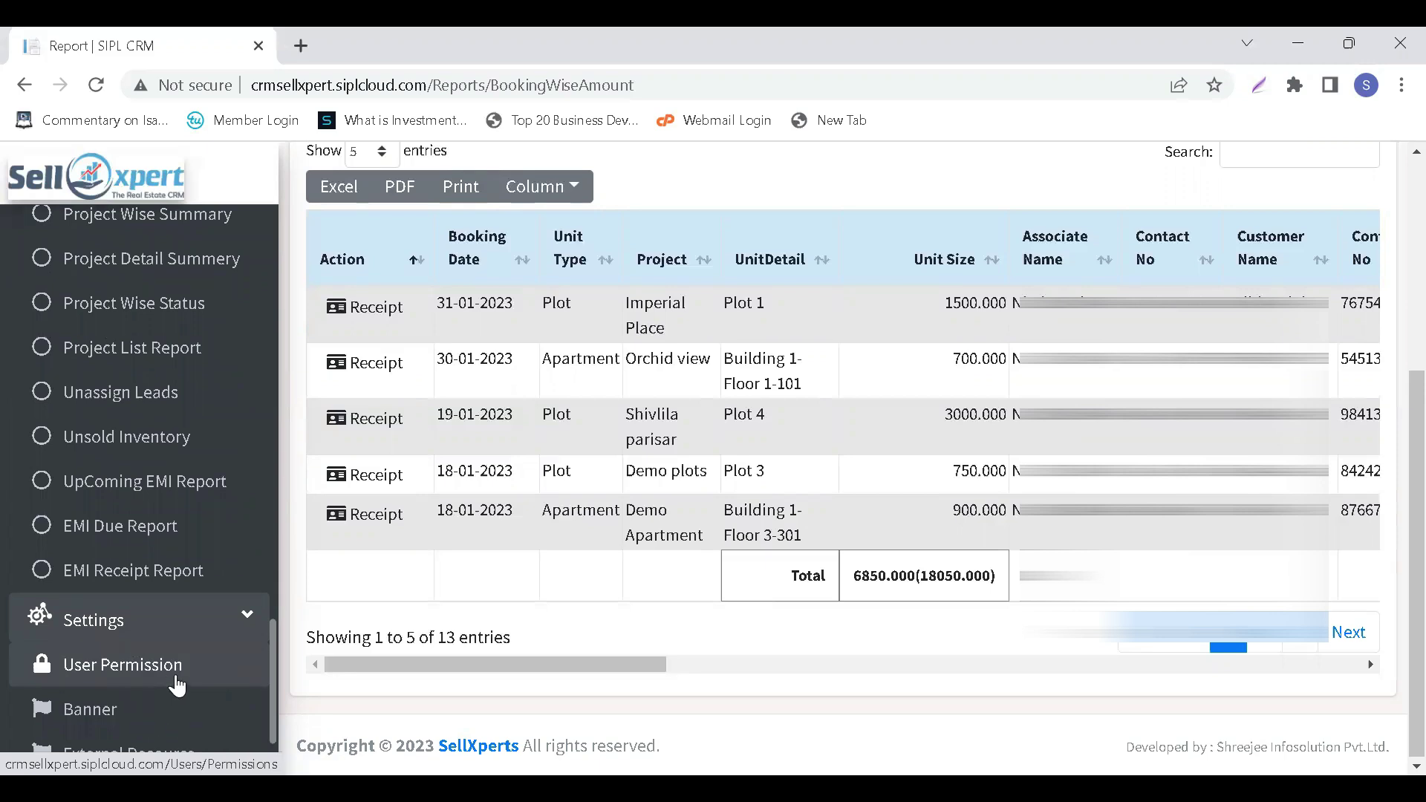
left_click(178, 681)
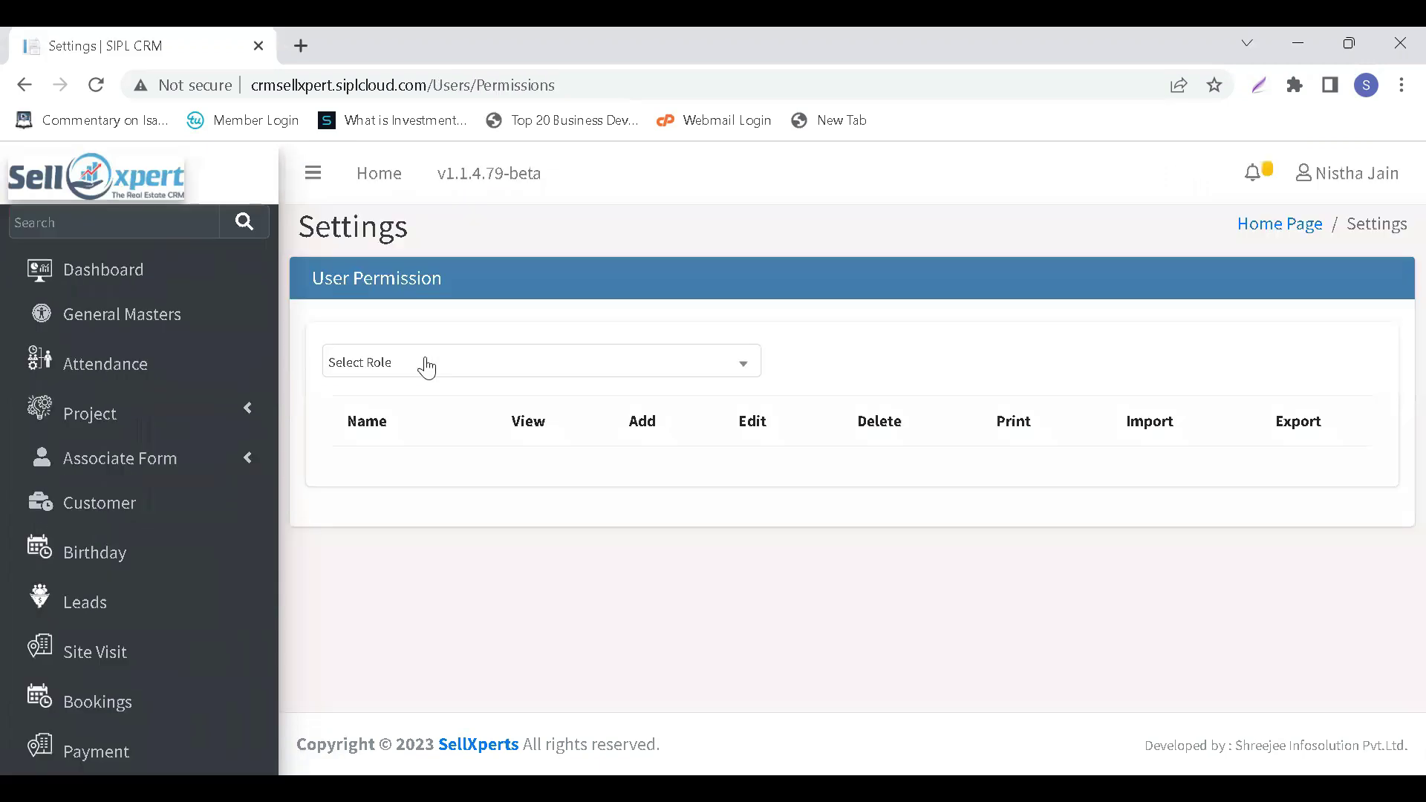
Load the Business Associate role's permissions and examine its rights from the Associate through the Lead modules.
left_click(423, 364)
left_click(395, 505)
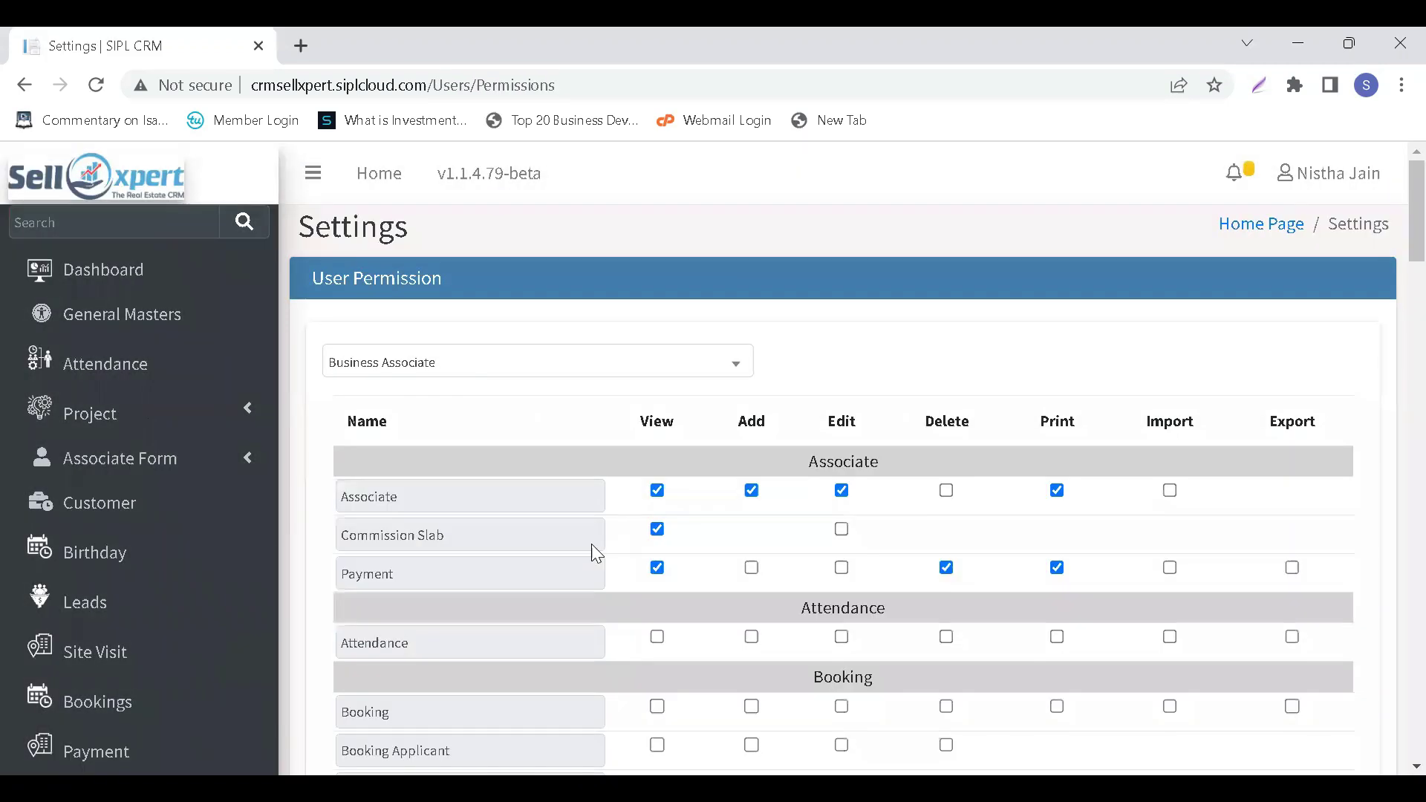
scroll(591, 544, "down", 2)
scroll(592, 544, "down", 8)
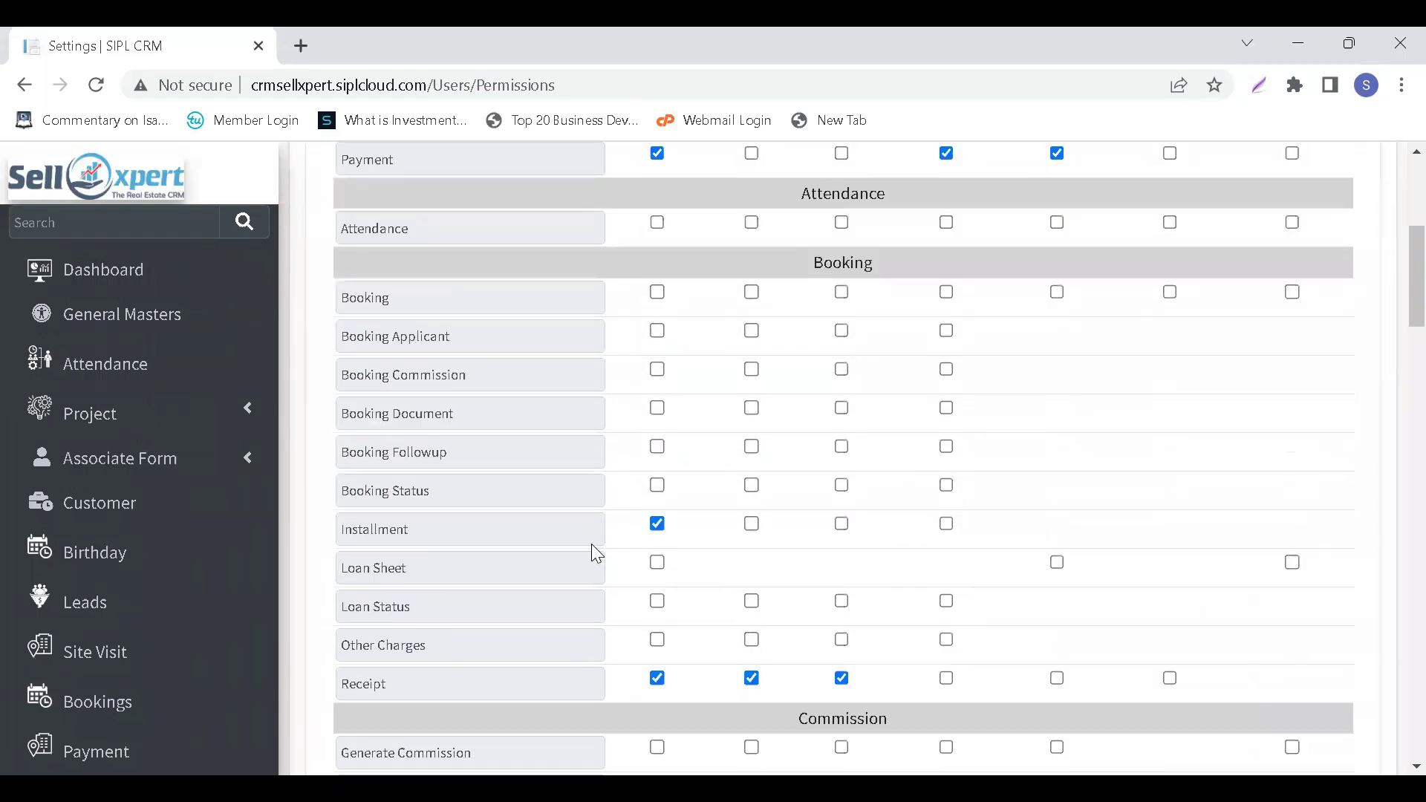
scroll(596, 554, "down", 3)
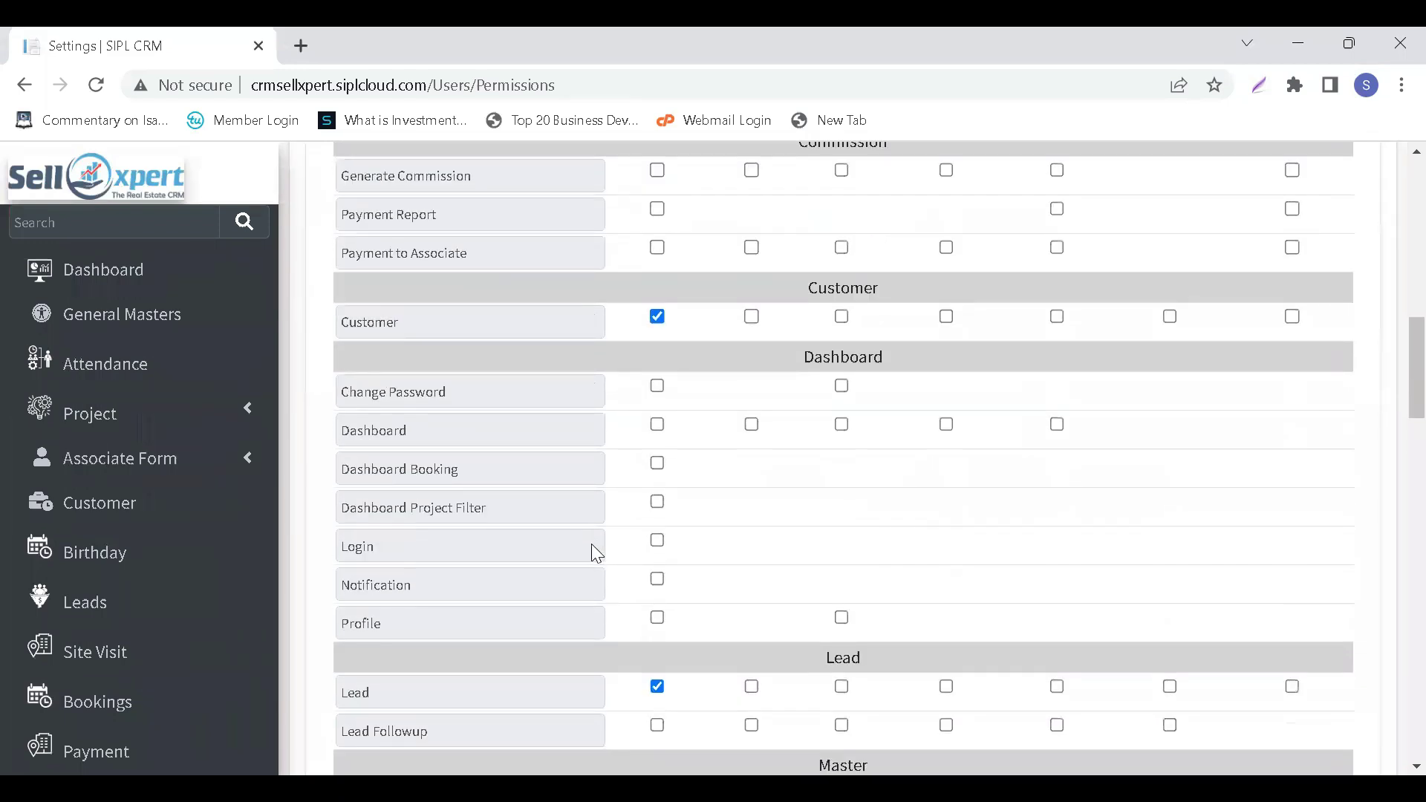
scroll(596, 554, "up", 6)
scroll(596, 553, "up", 6)
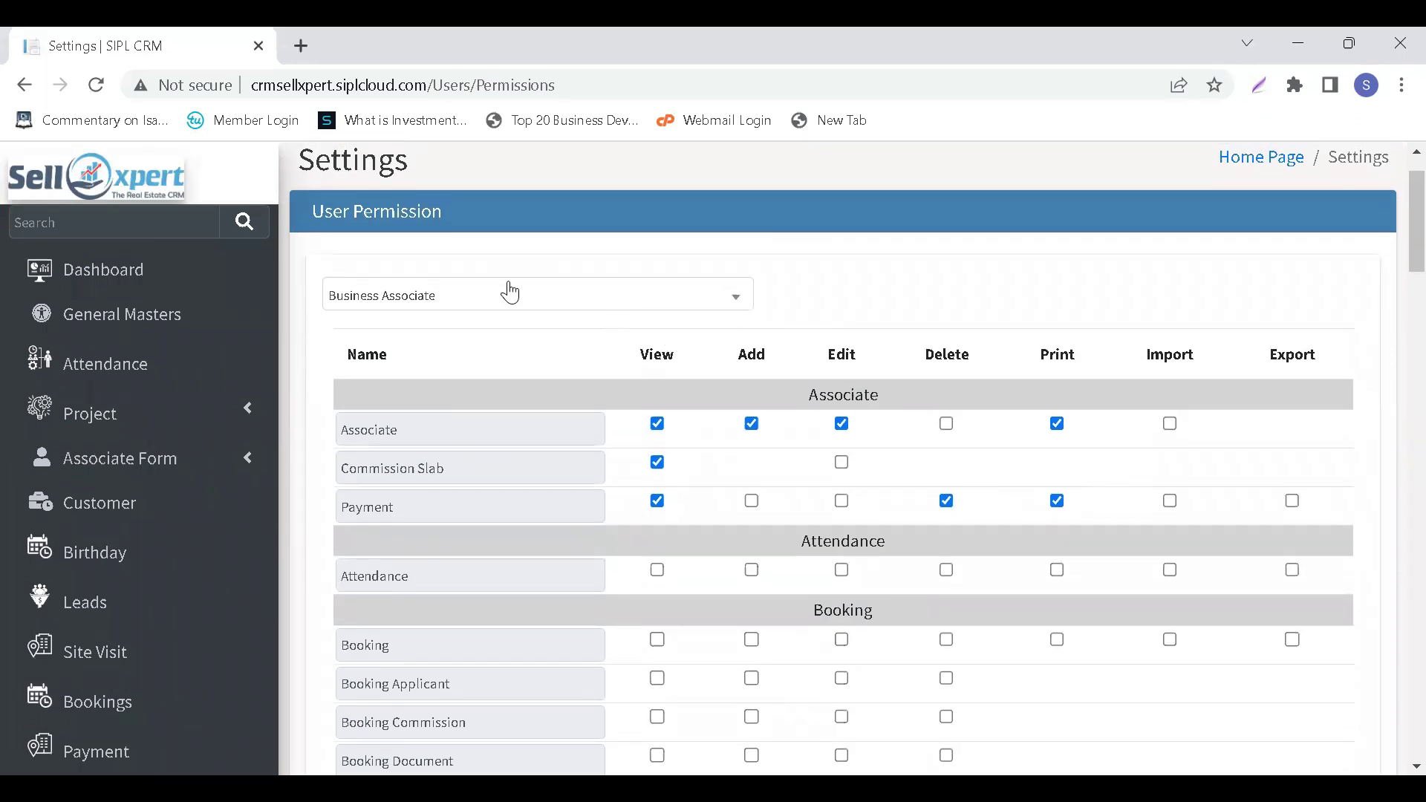
Switch the role to Admin and examine its permissions across the modules and reports.
left_click(466, 303)
left_click(389, 407)
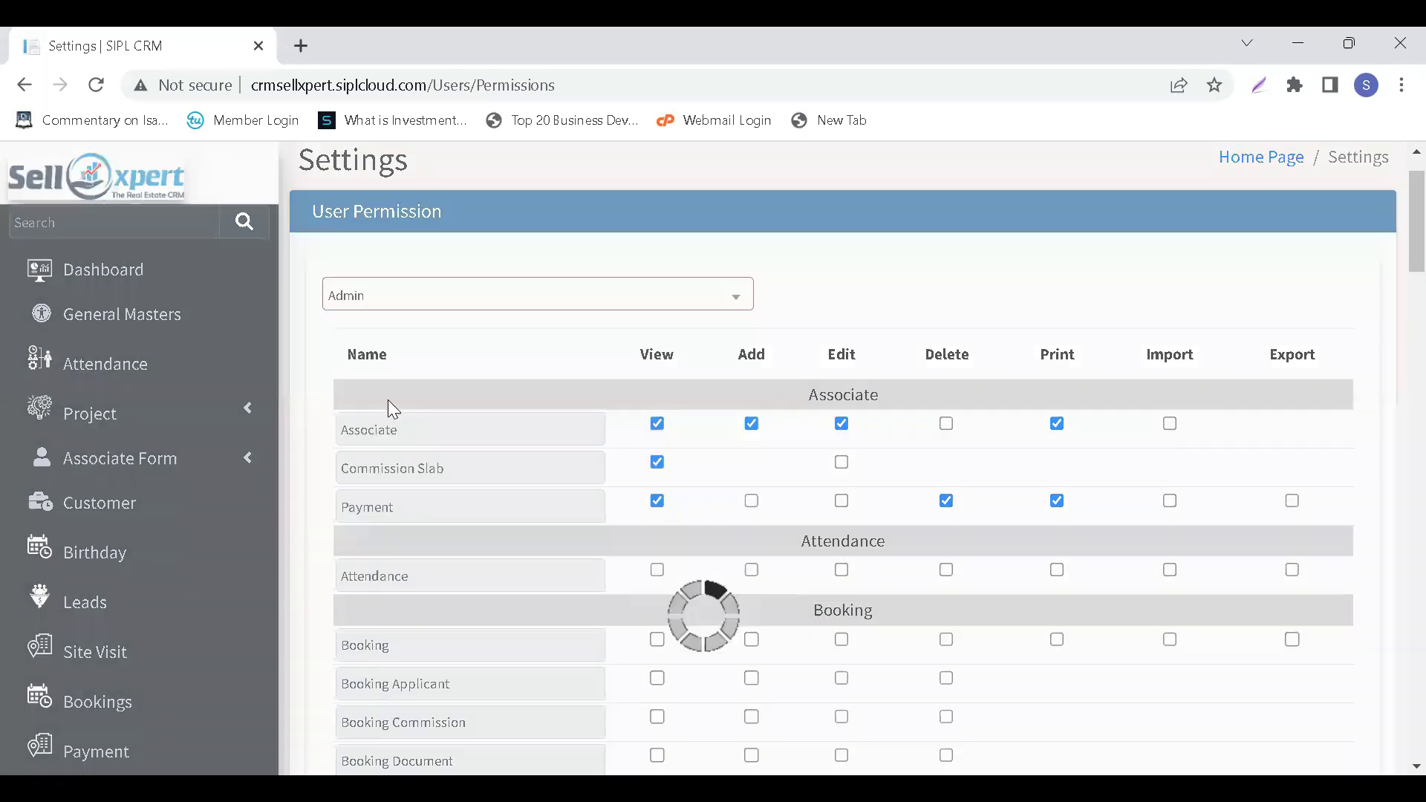
scroll(600, 504, "down", 3)
scroll(602, 505, "down", 20)
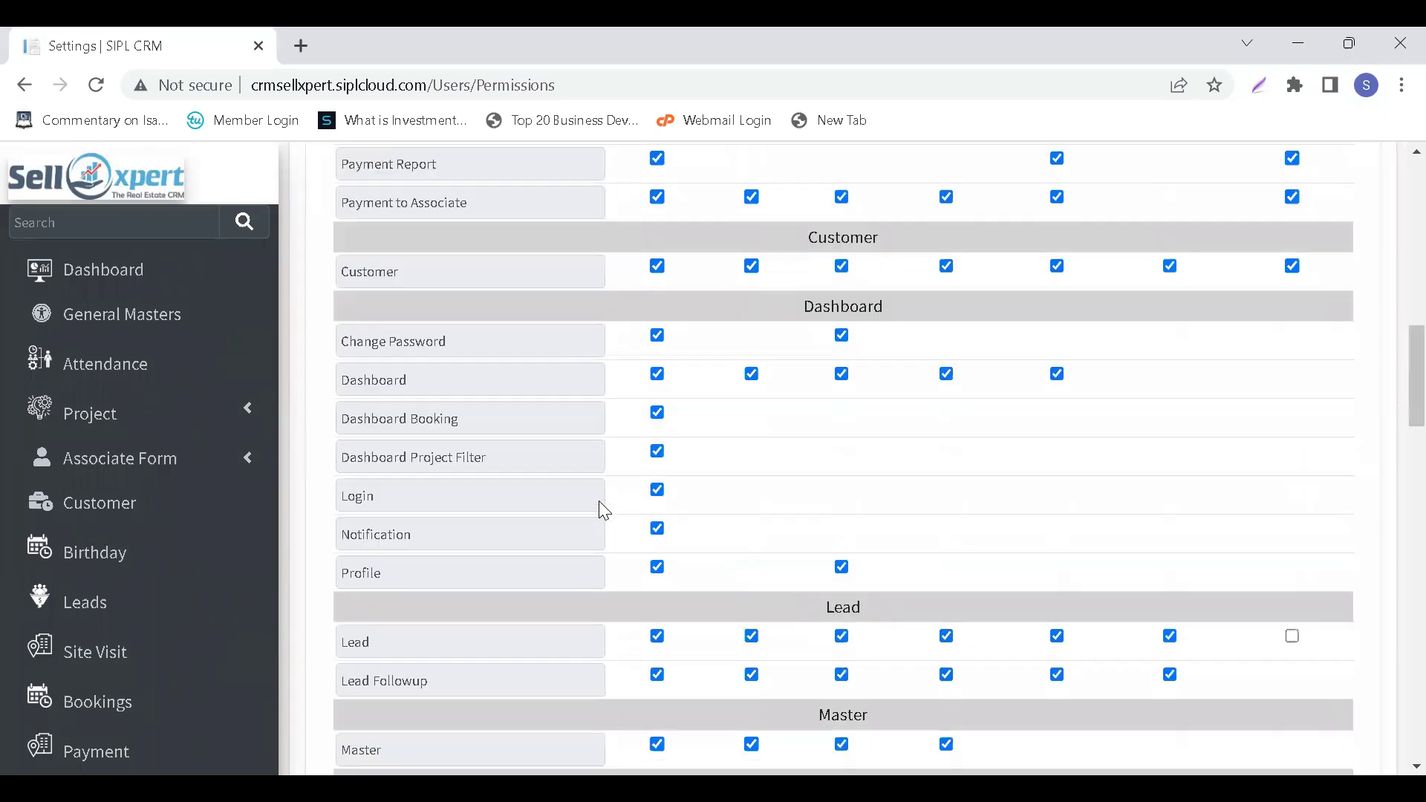
scroll(601, 507, "down", 13)
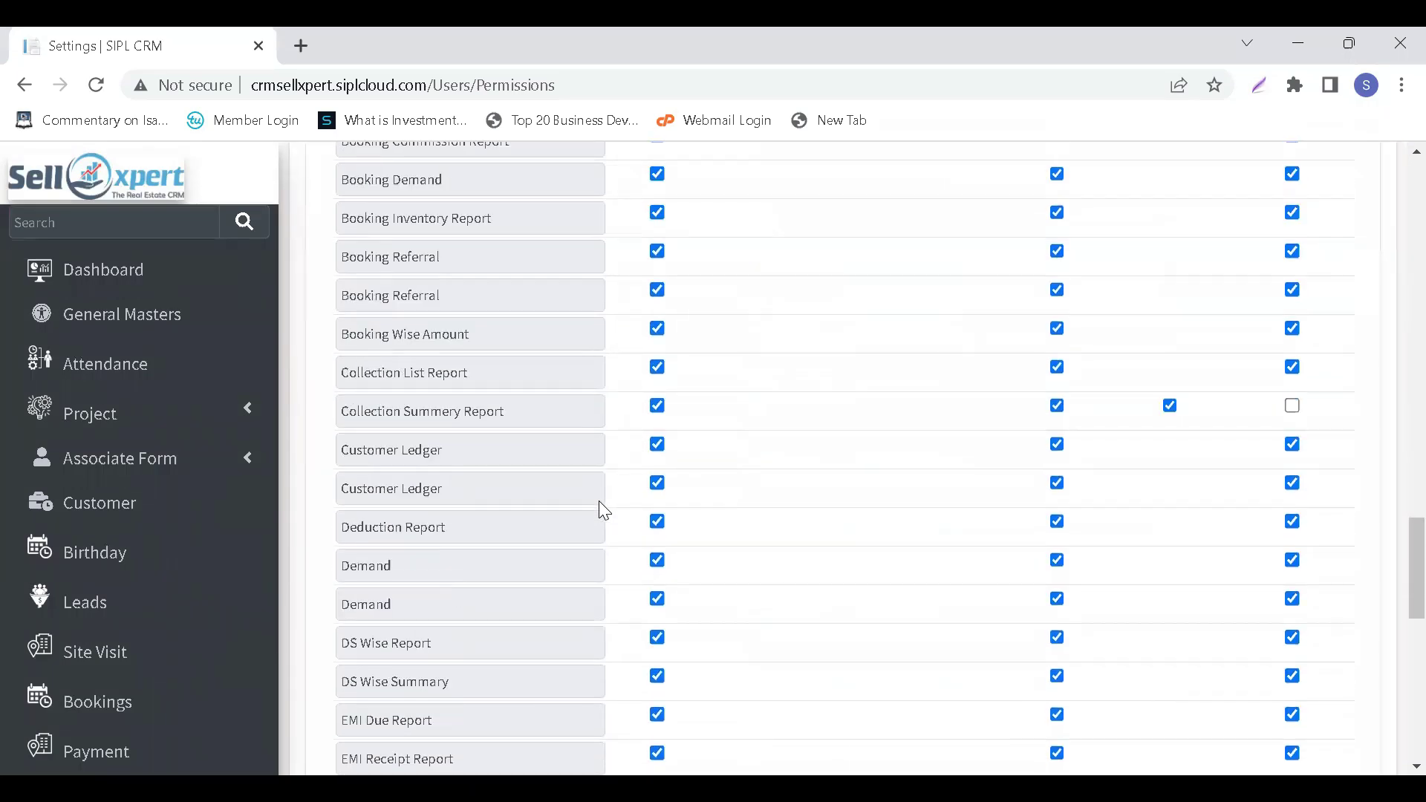
scroll(602, 507, "up", 10)
scroll(598, 501, "up", 20)
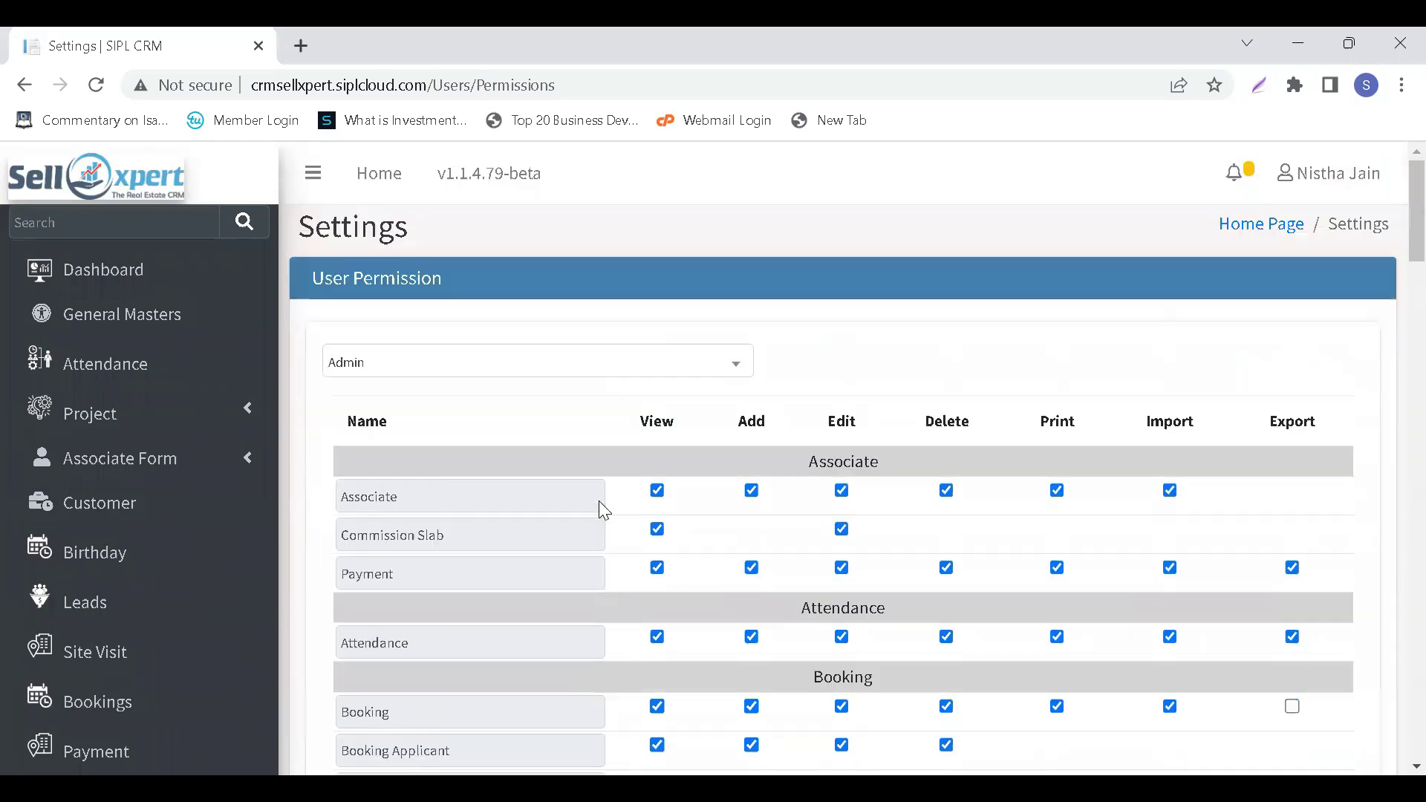
Switch the role to Business Director and examine its view, add, edit, delete, print, import and export permissions for each module.
left_click(352, 372)
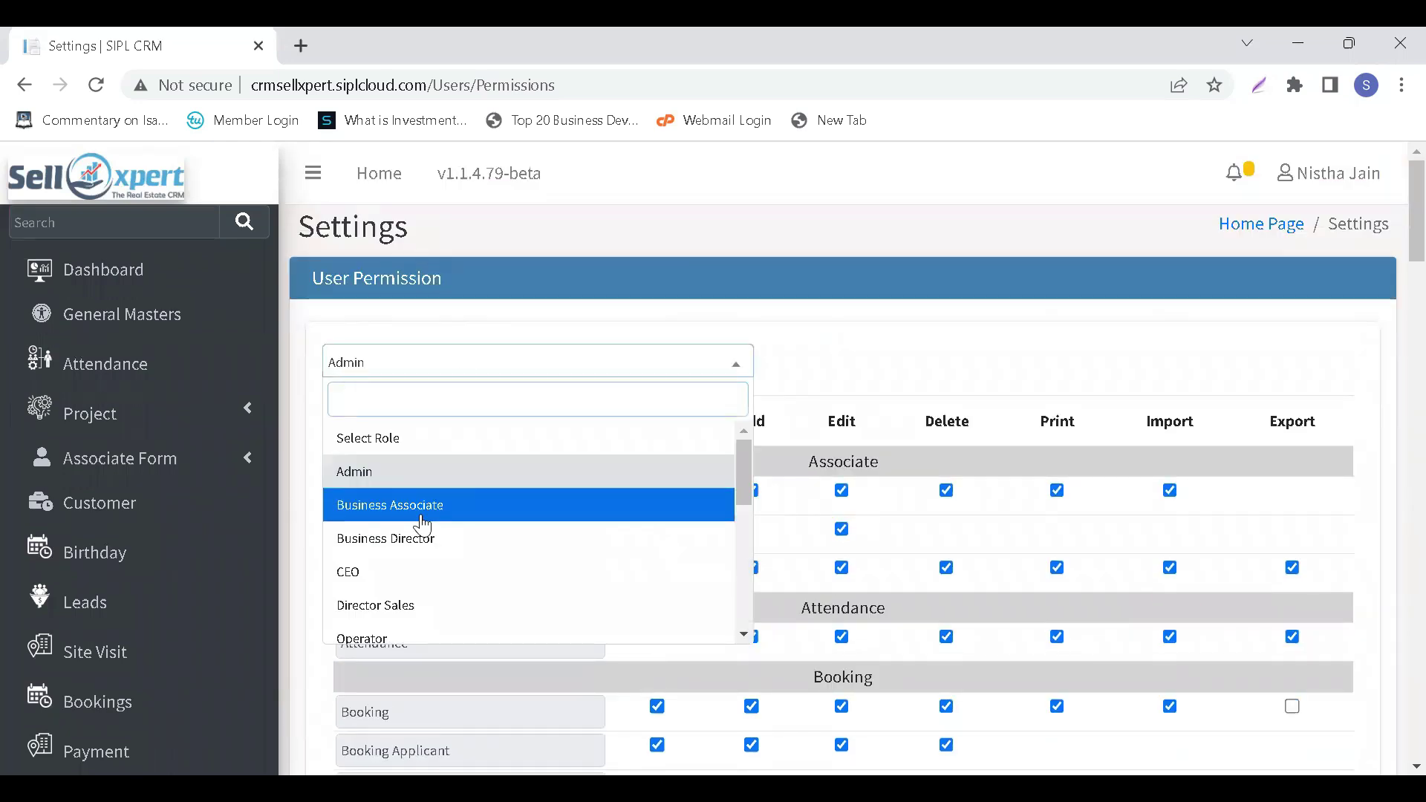
left_click(382, 540)
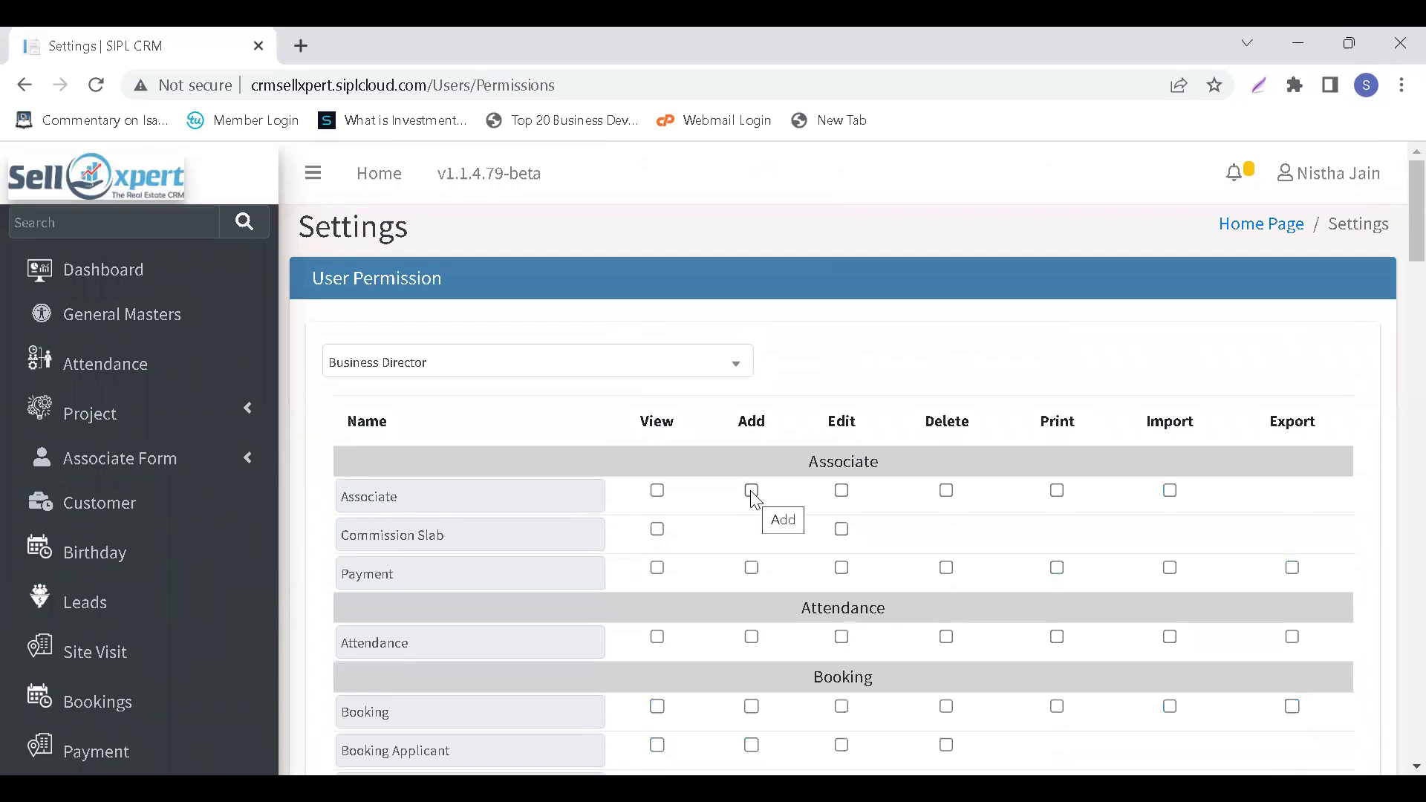
scroll(753, 496, "down", 10)
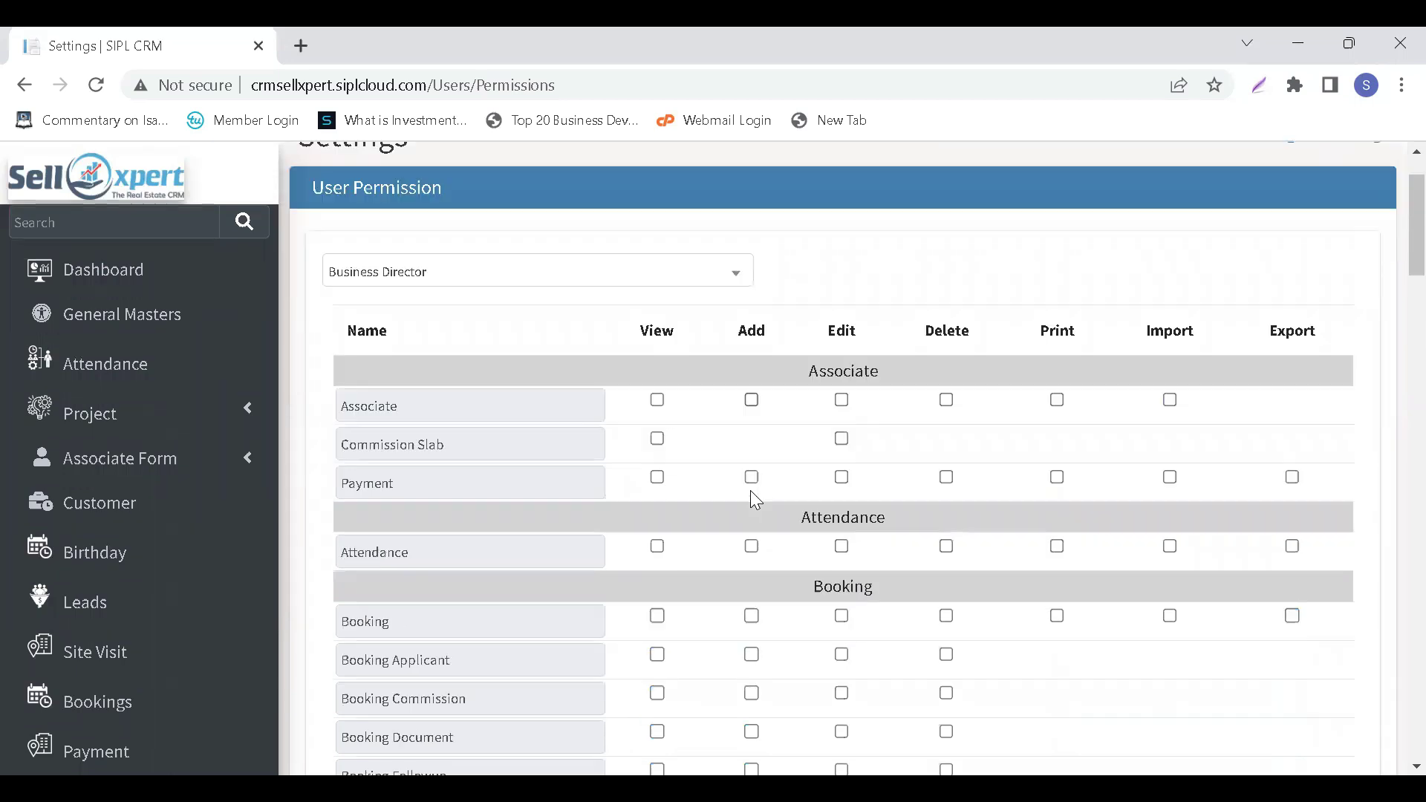
scroll(752, 497, "up", 6)
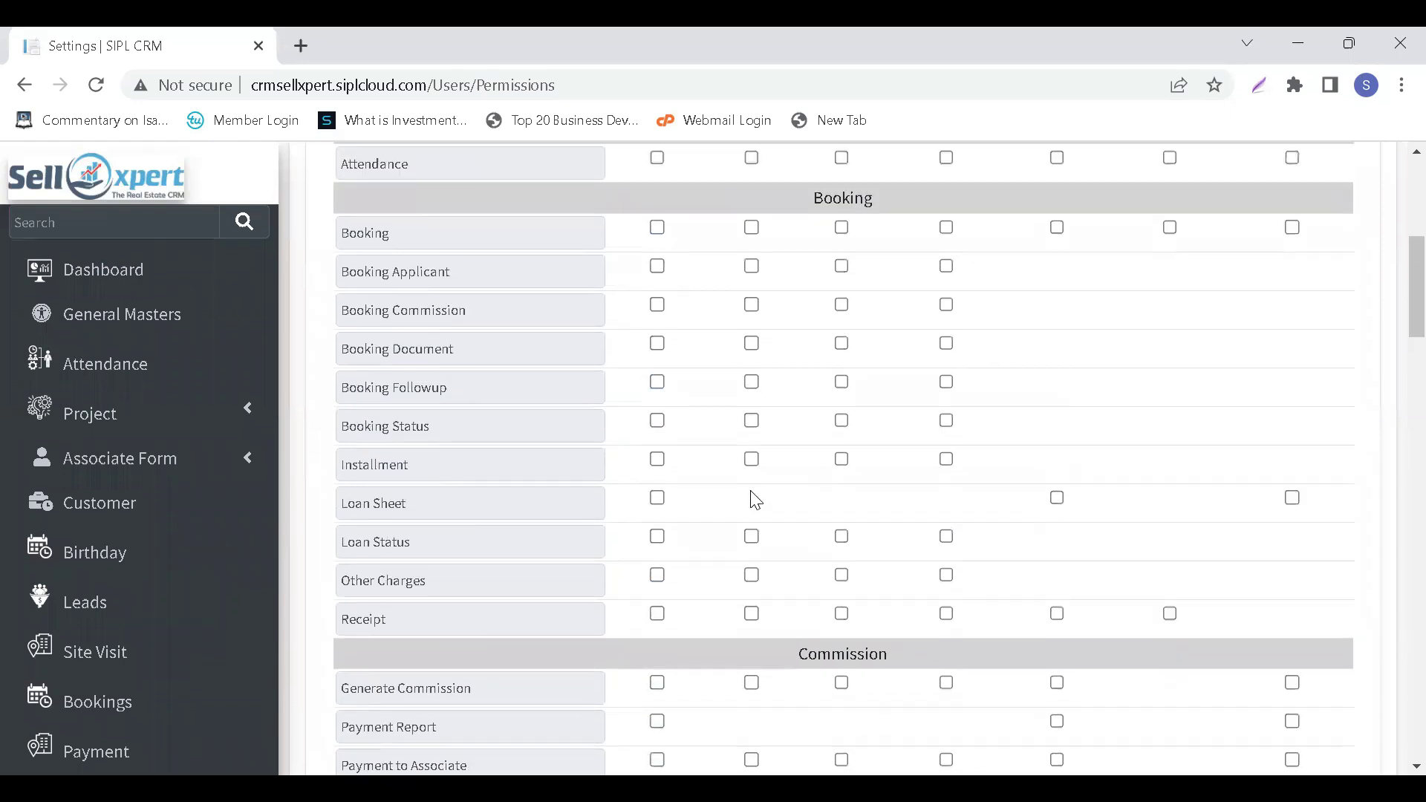
scroll(698, 554, "down", 1)
scroll(698, 555, "down", 1)
scroll(698, 555, "up", 4)
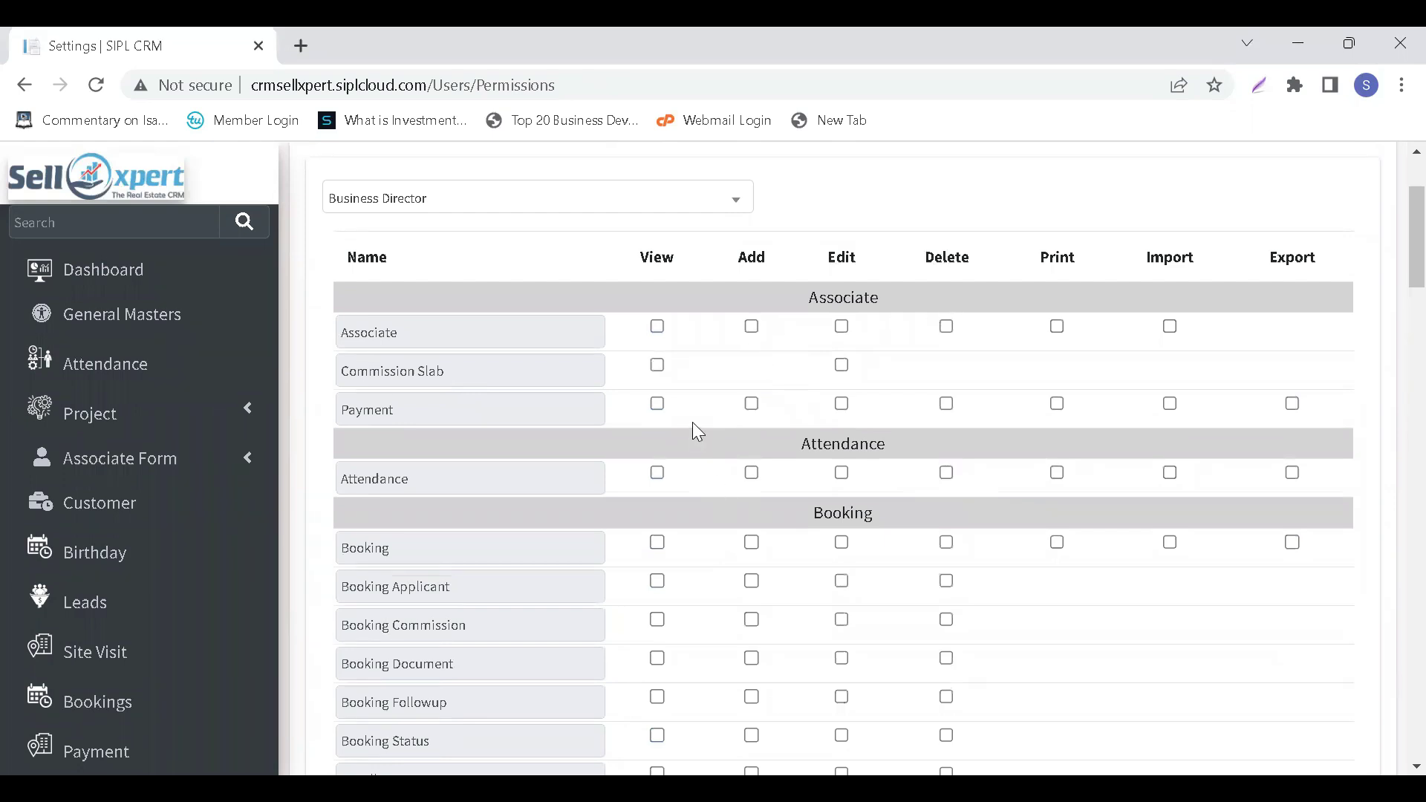
scroll(808, 465, "down", 2)
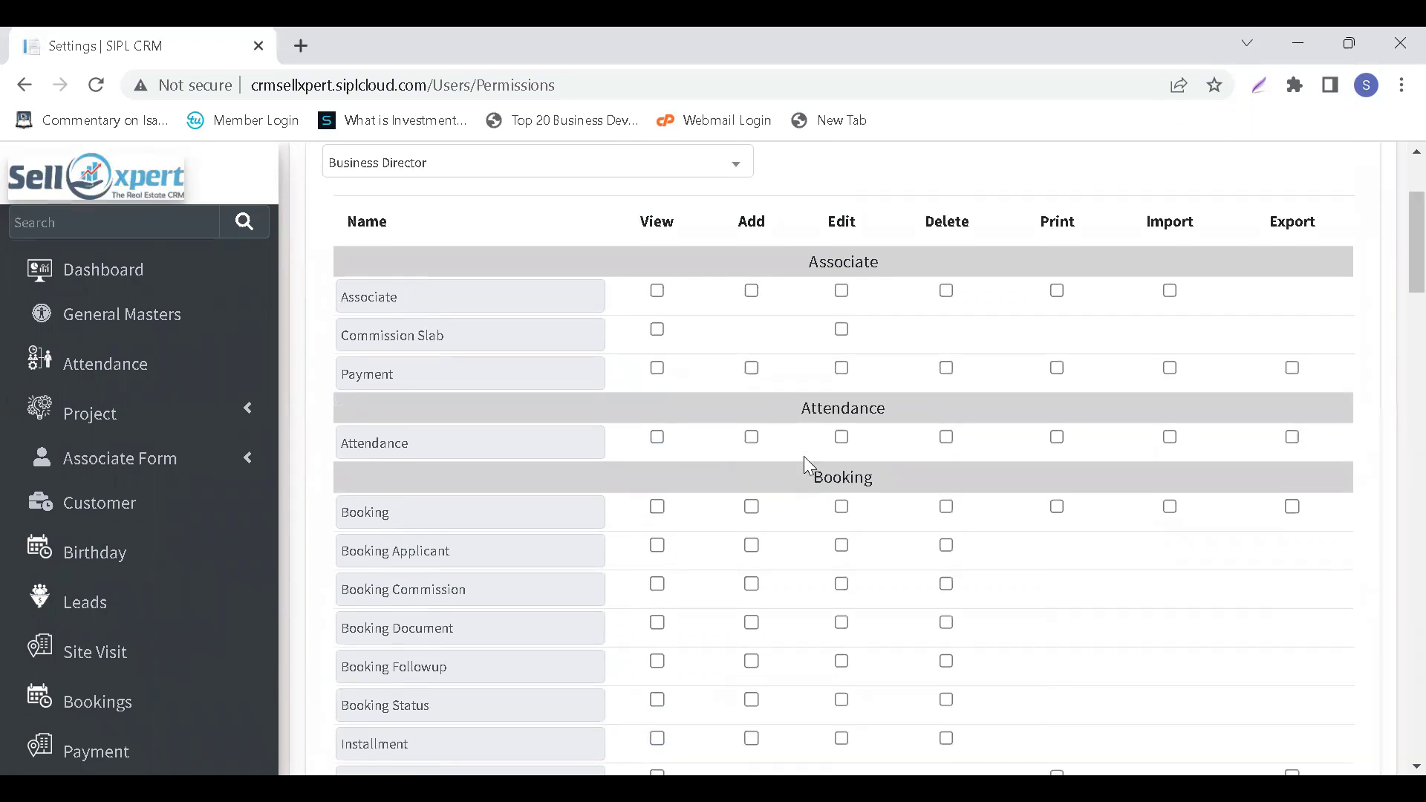
scroll(808, 466, "down", 1)
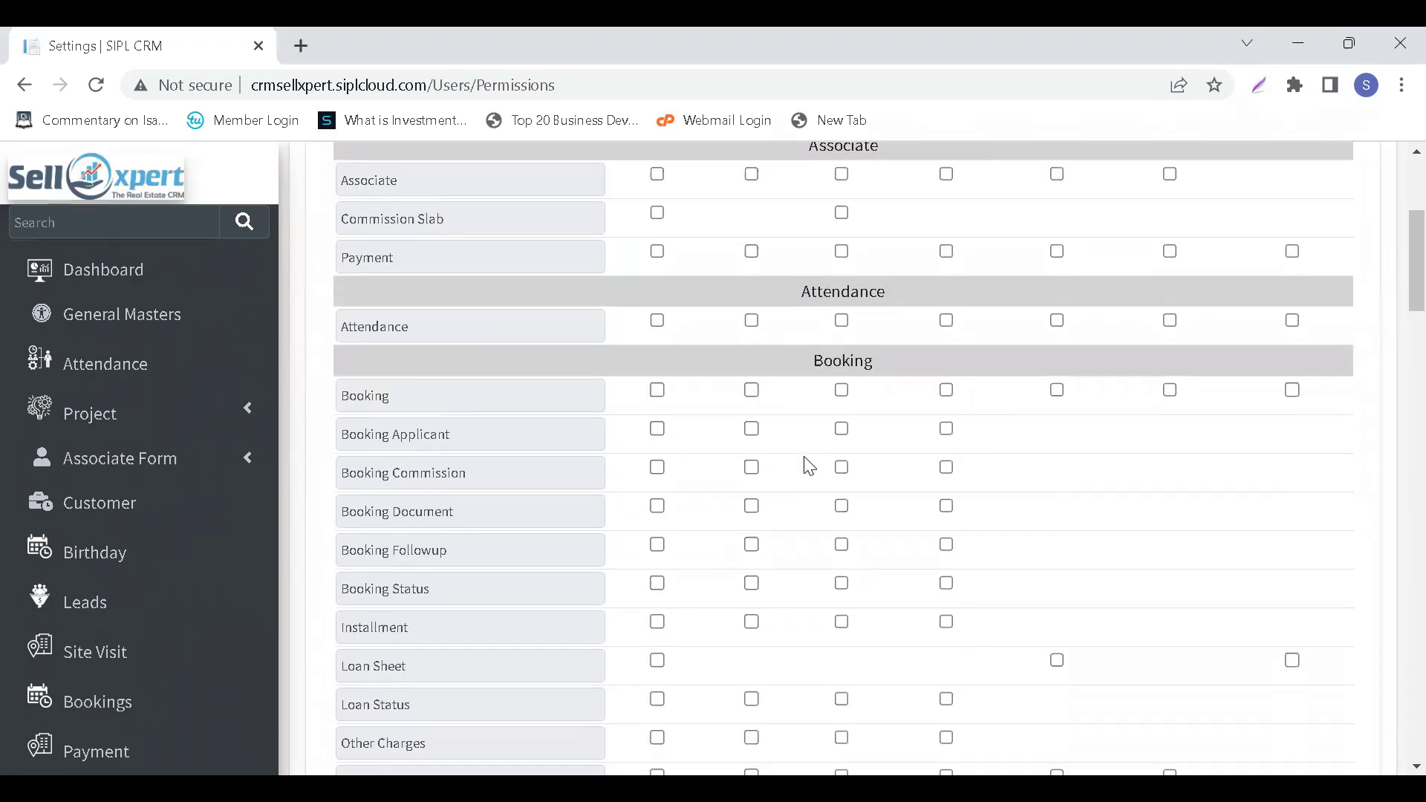
scroll(808, 465, "up", 2)
scroll(903, 461, "down", 7)
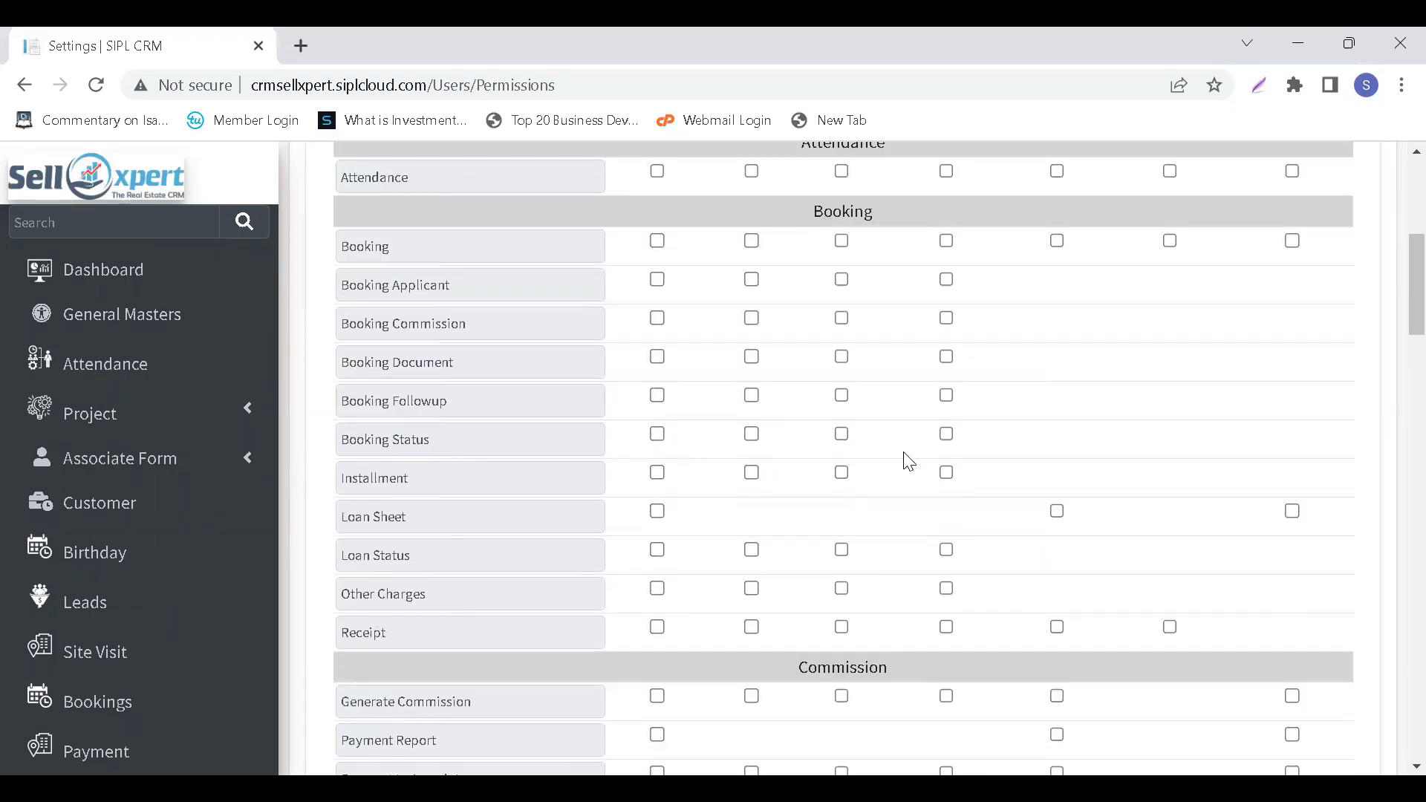
scroll(904, 454, "down", 2)
scroll(904, 454, "up", 8)
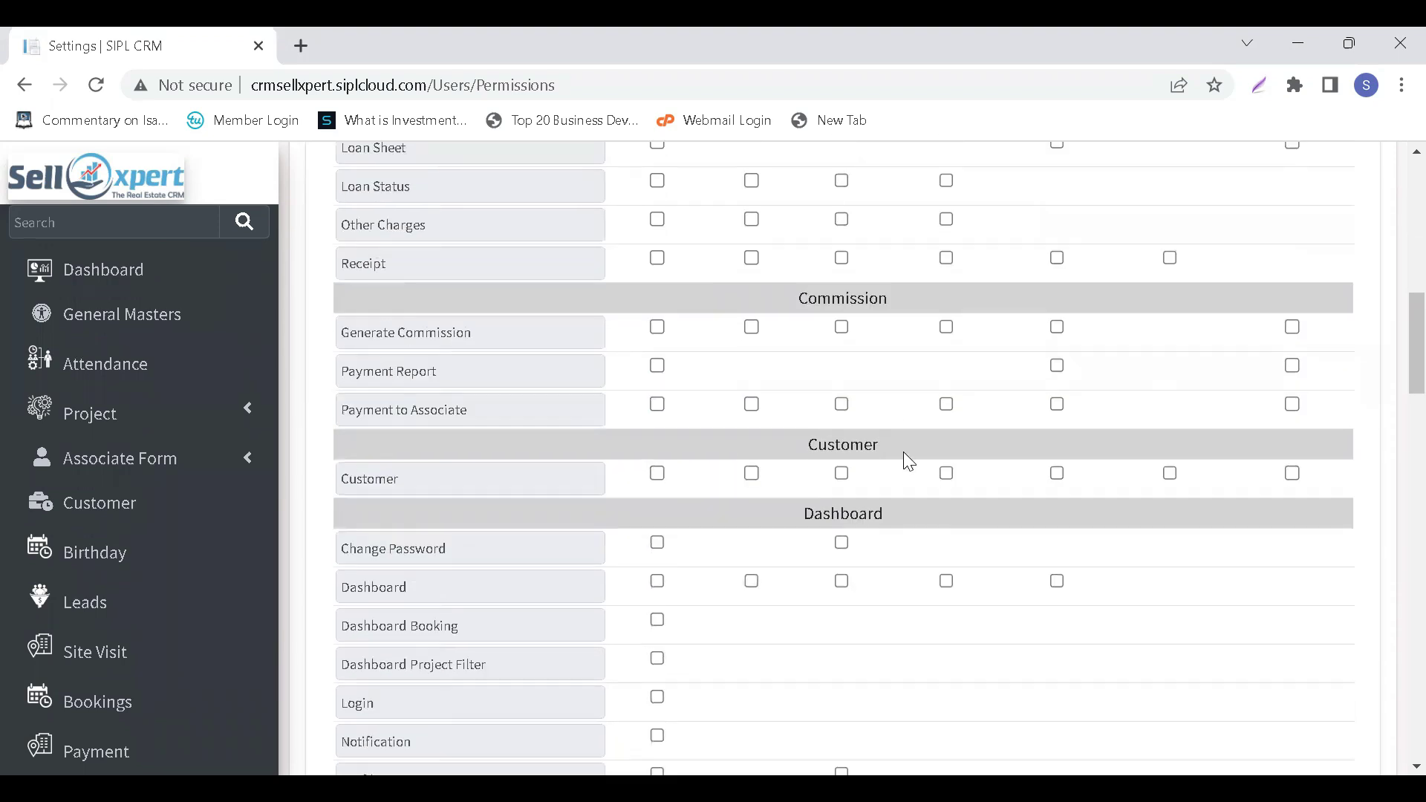
scroll(577, 337, "up", 1)
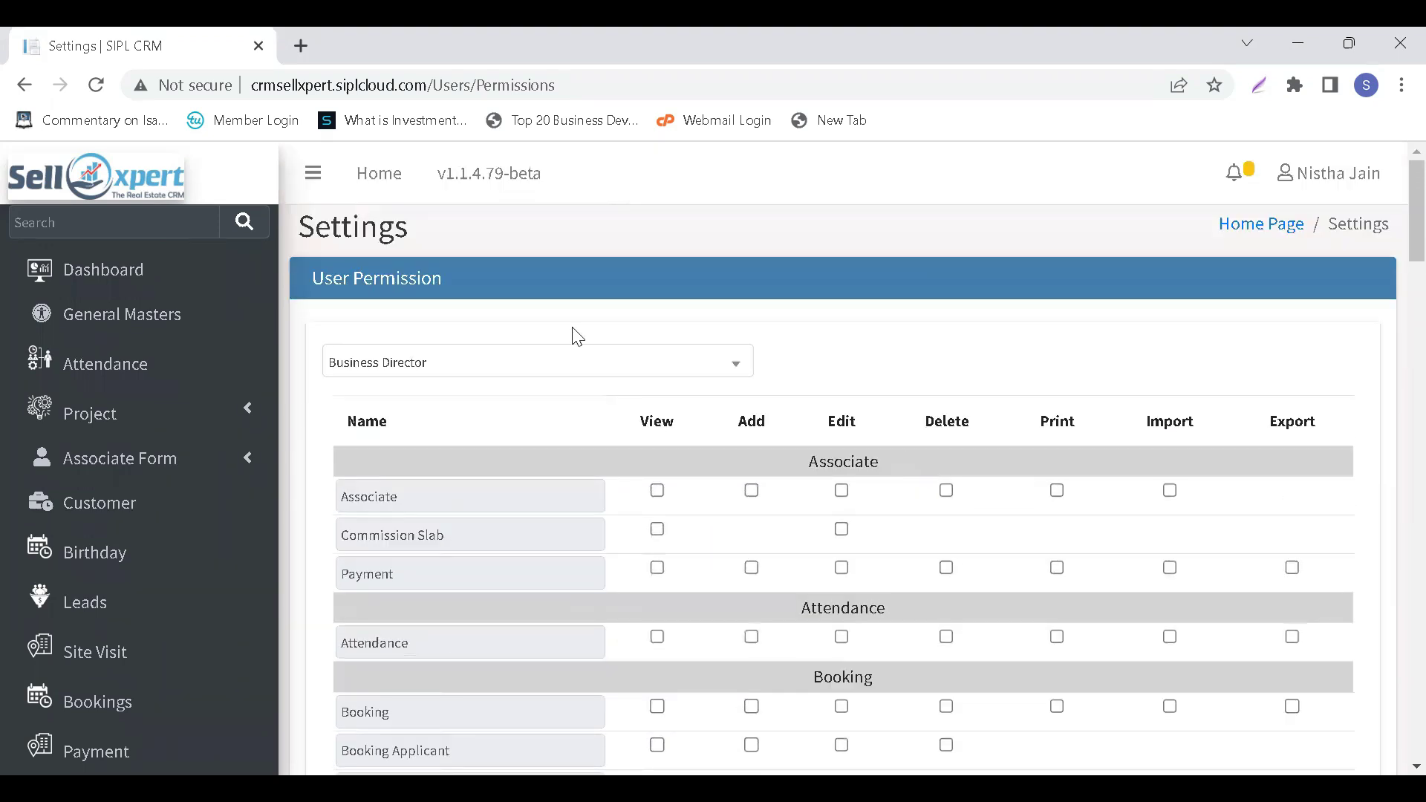
Reset the User Permission role to Select Role and look over the CRM's navigation sections.
left_click(420, 367)
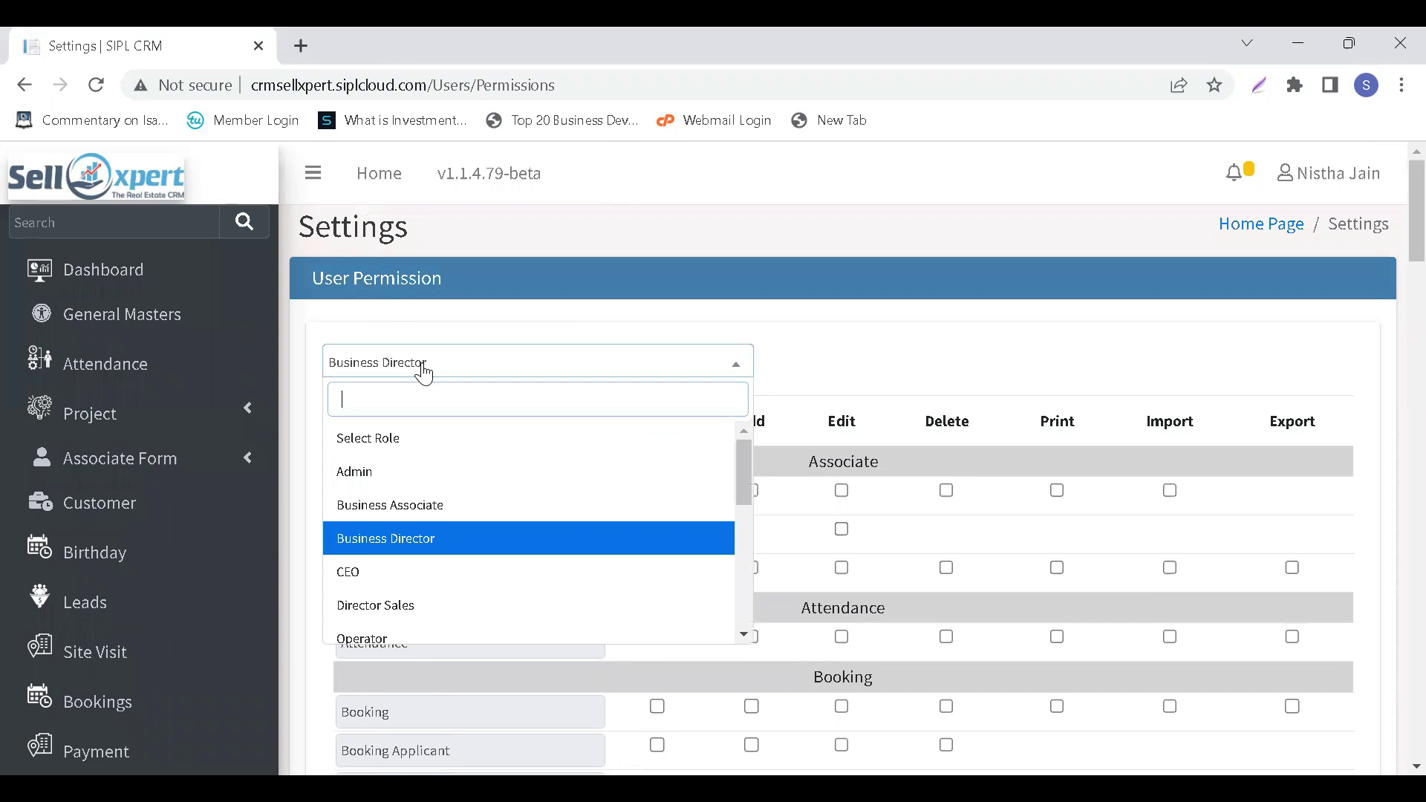
left_click(405, 444)
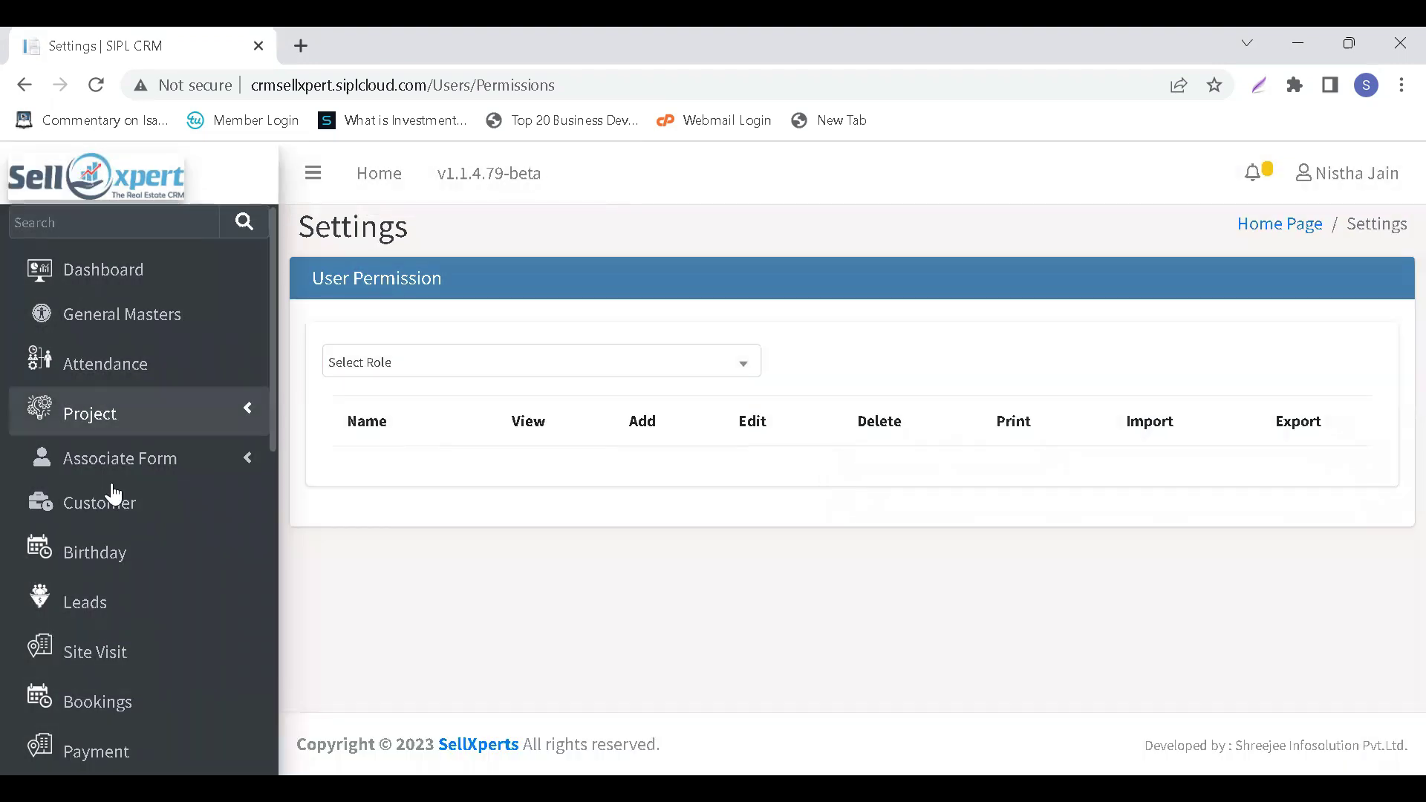
scroll(108, 498, "down", 2)
scroll(105, 499, "down", 7)
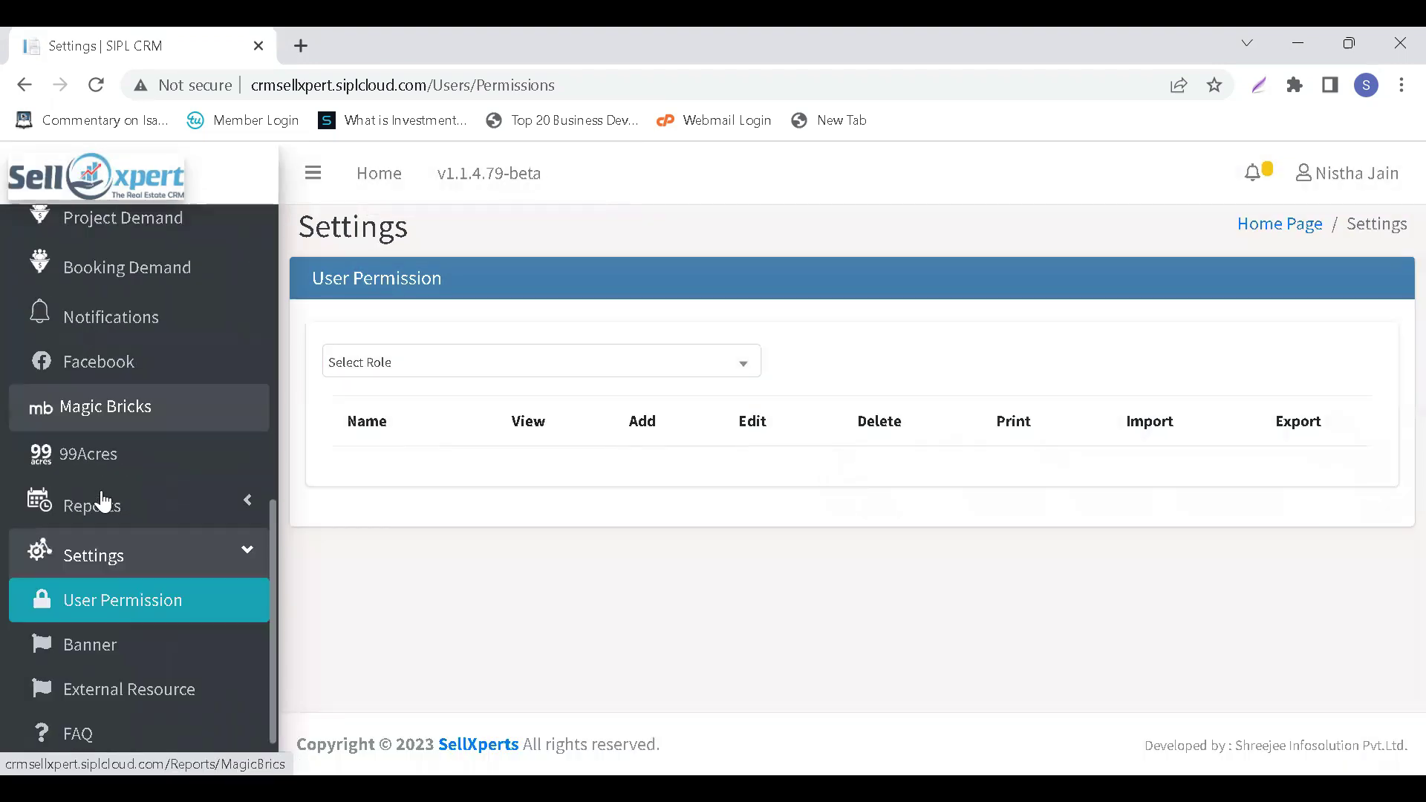
scroll(105, 499, "up", 4)
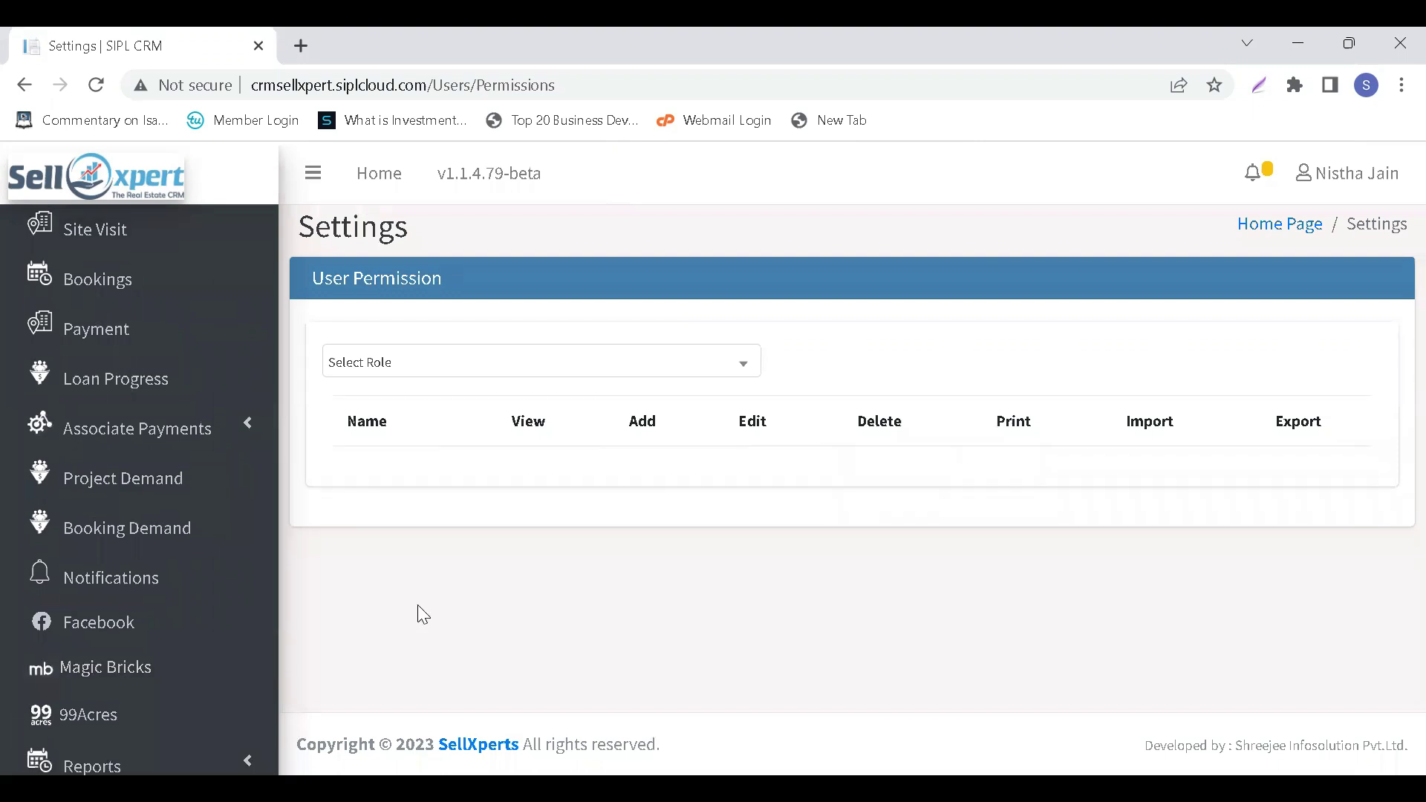